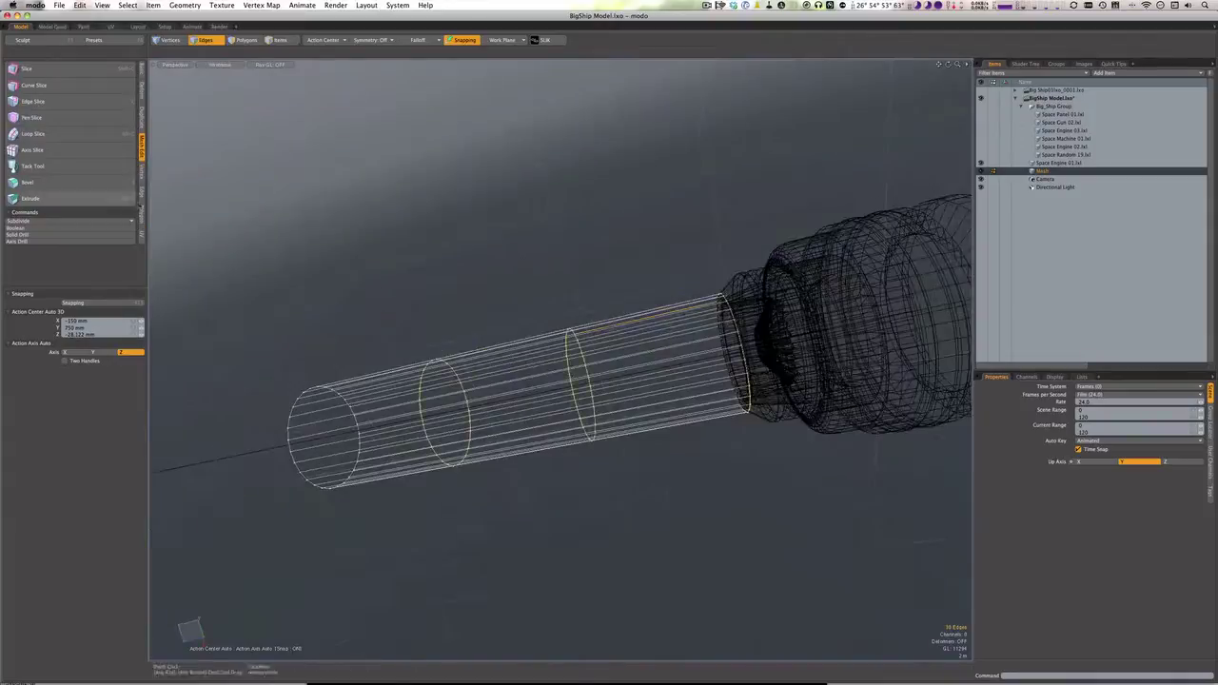
Add many evenly spaced edge loops along the tunnel cylinder by sliding duplicated loops
right_click(425, 506)
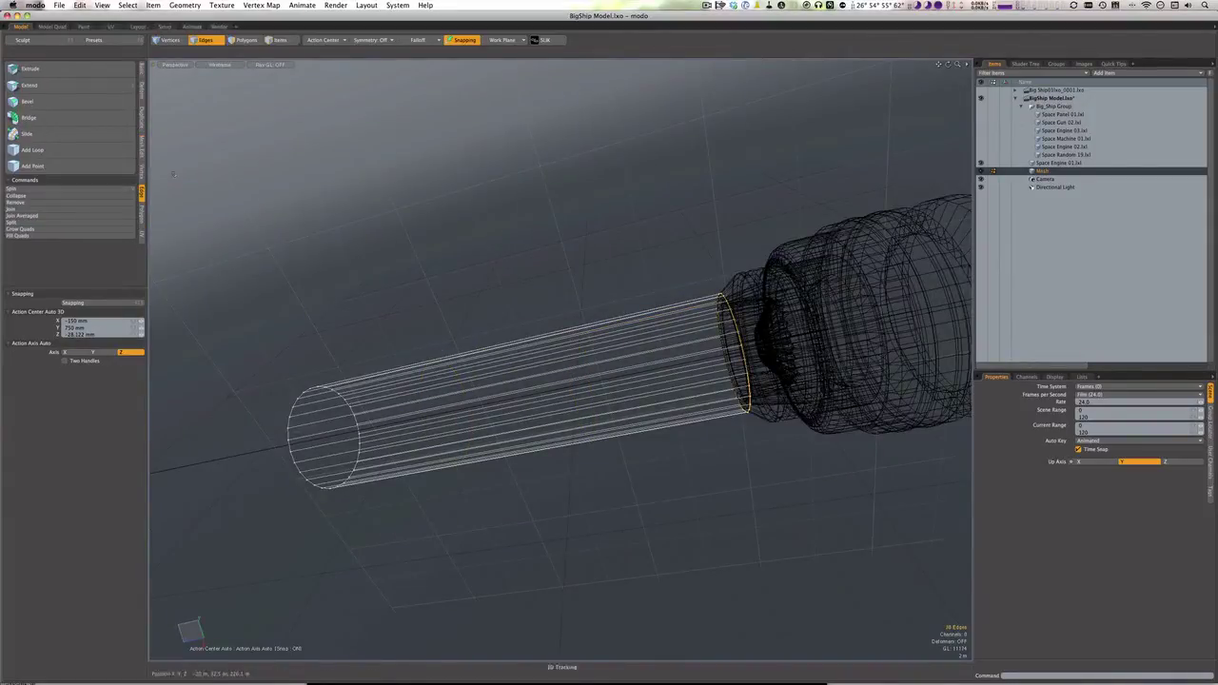
click(27, 133)
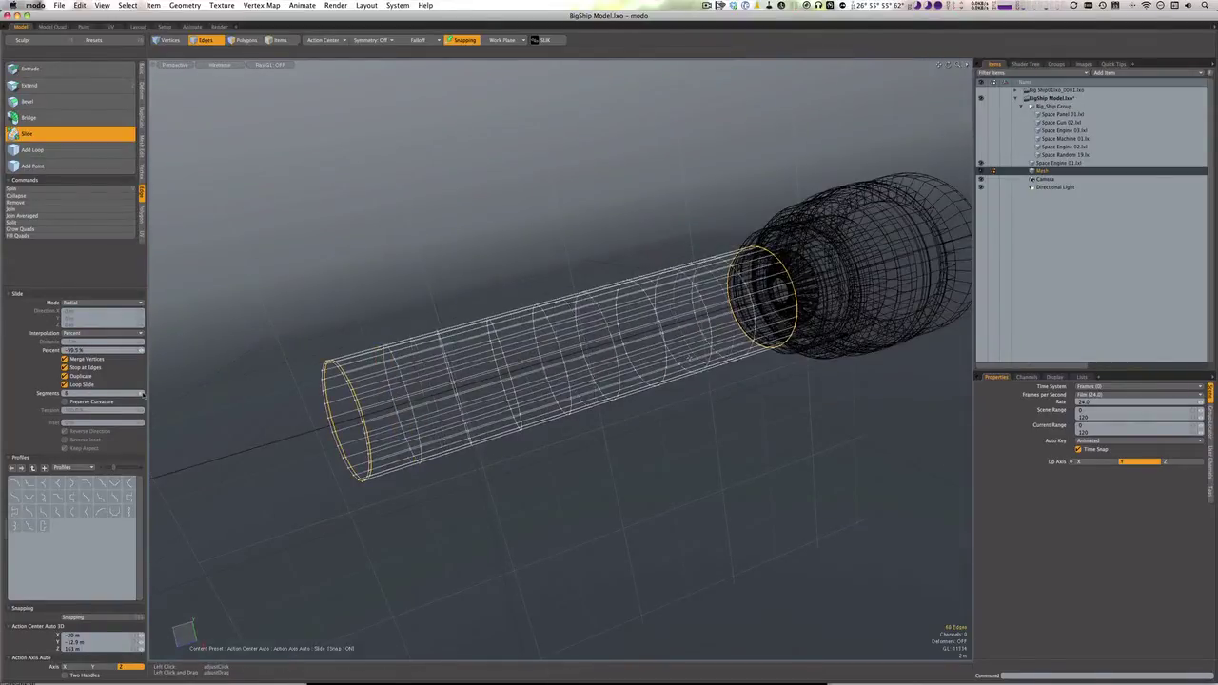
key(space)
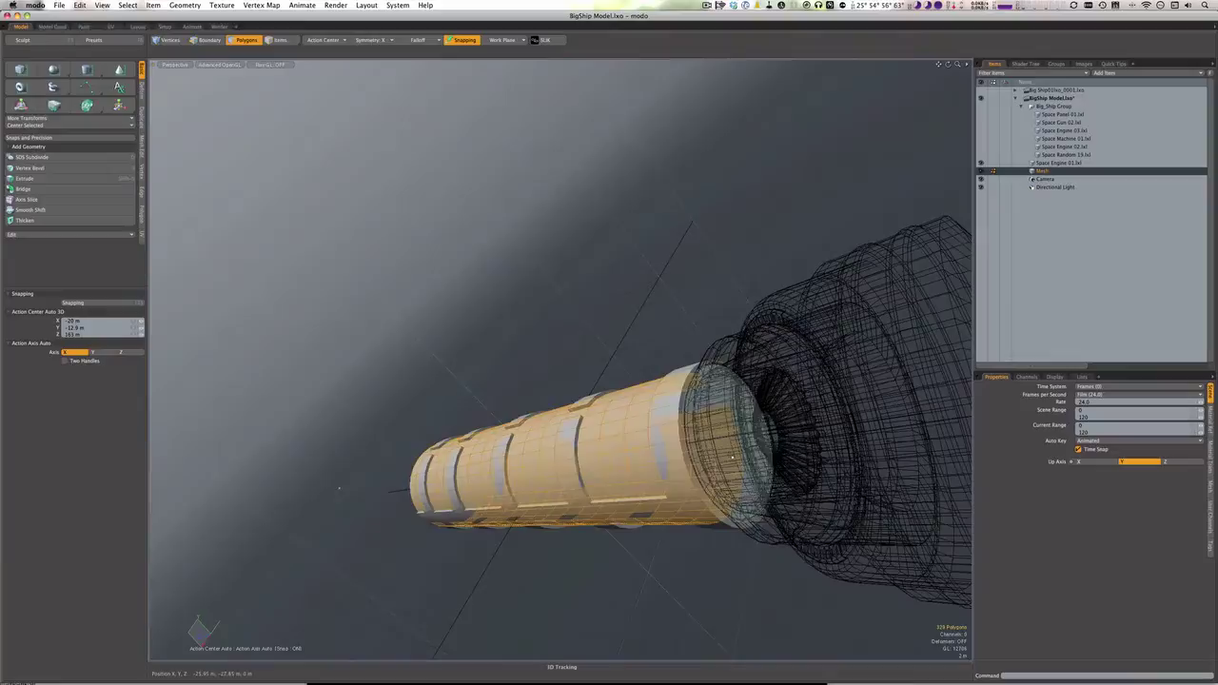
Assign a material to the ring polygons, add edge loops, and bevel the rings outward into clamps
key(Return)
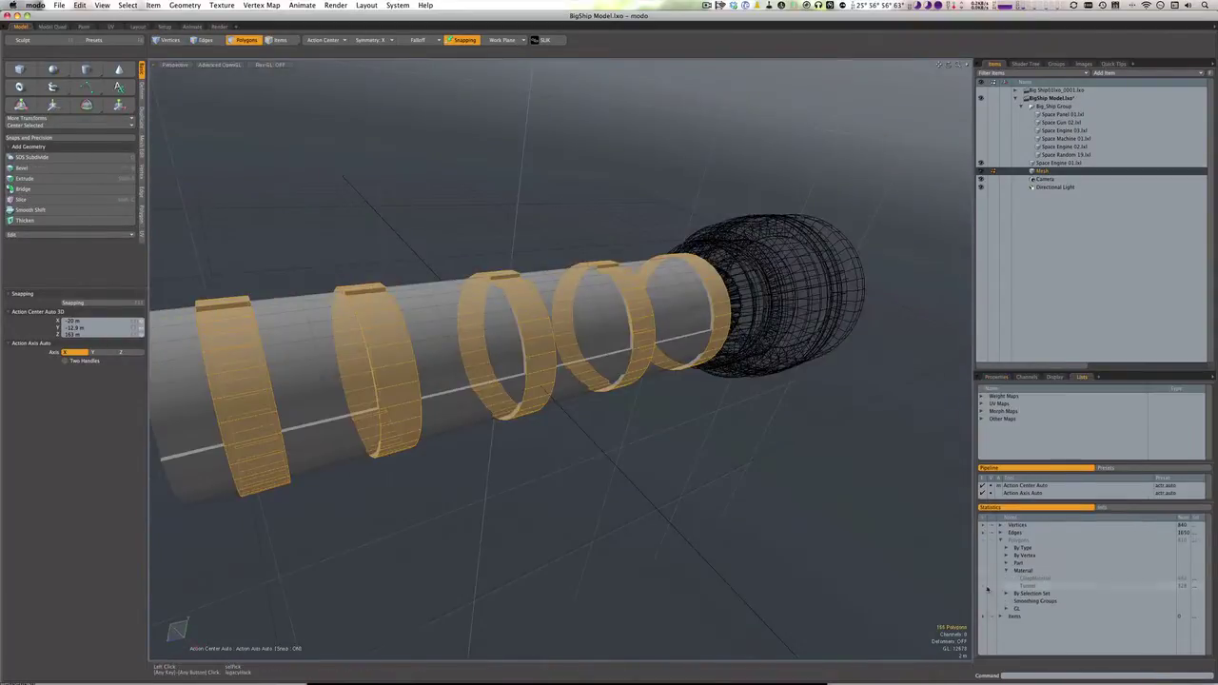
click(32, 149)
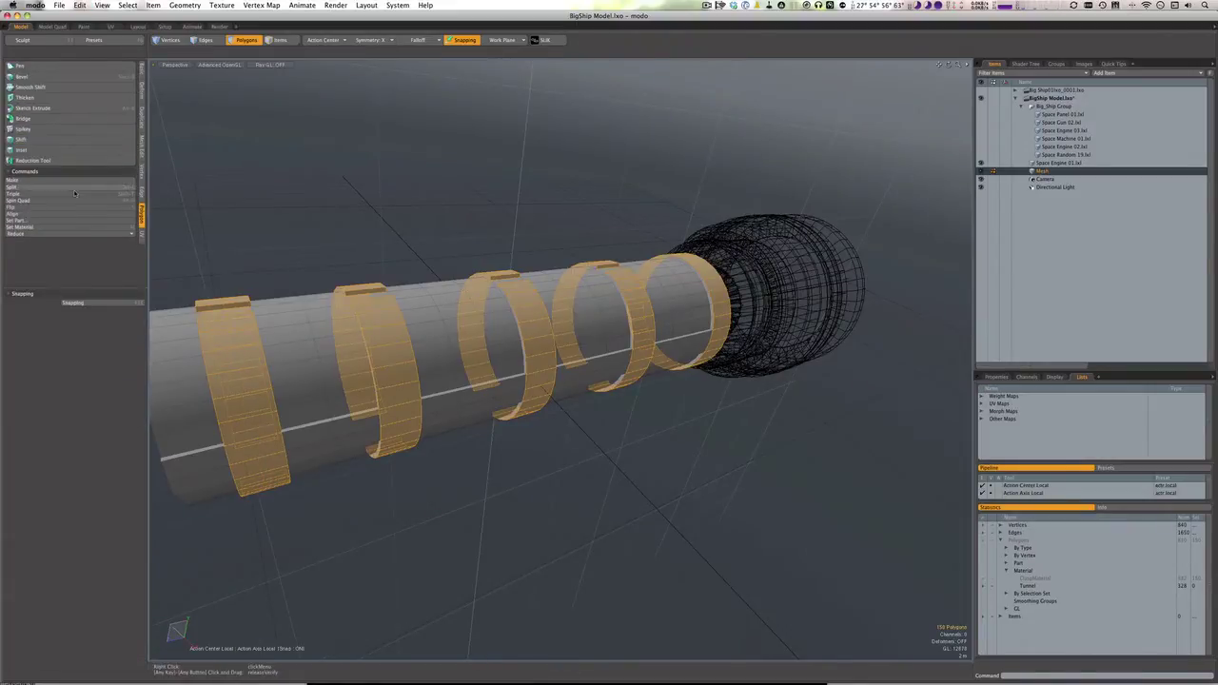
click(28, 76)
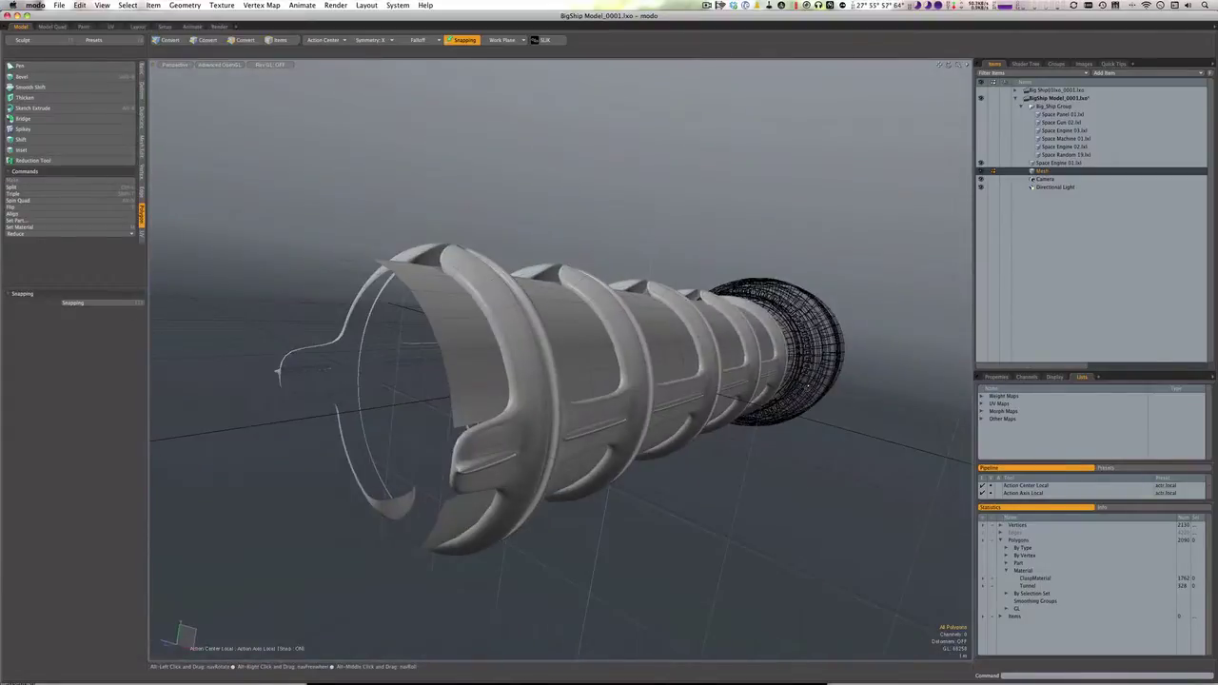
Name the separated ring mesh 'Tunnel Clamp' and extend flat faces from the selected edges
click(990, 578)
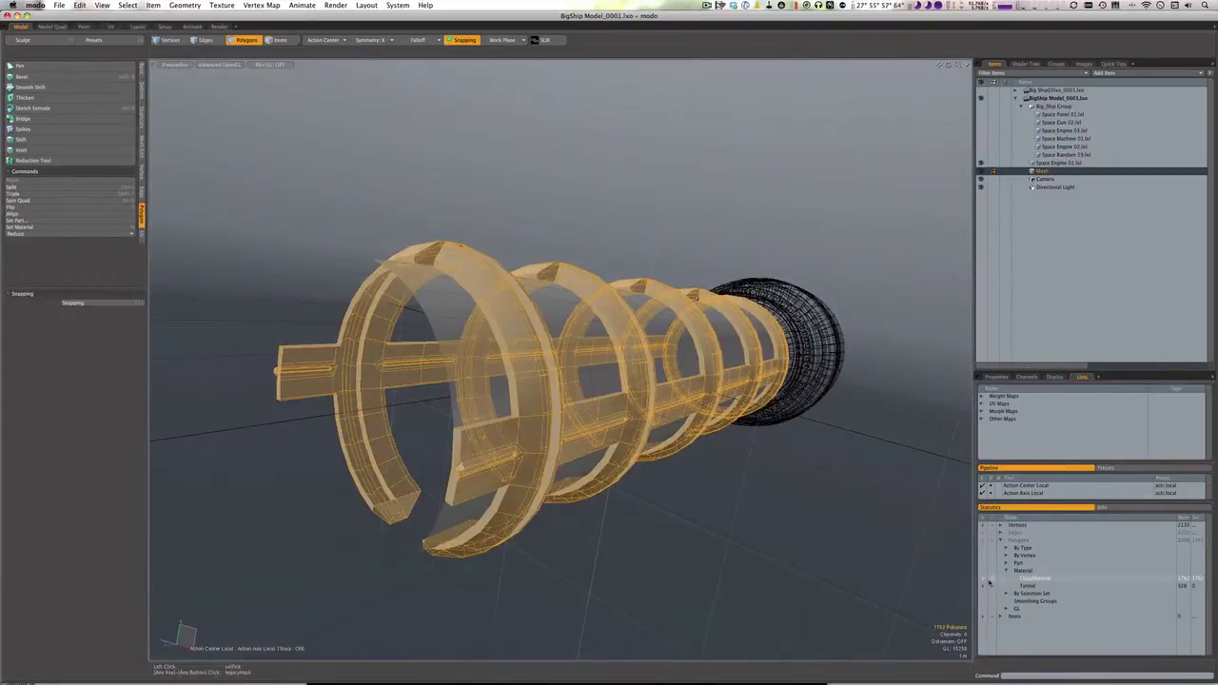
key(ctrl+x)
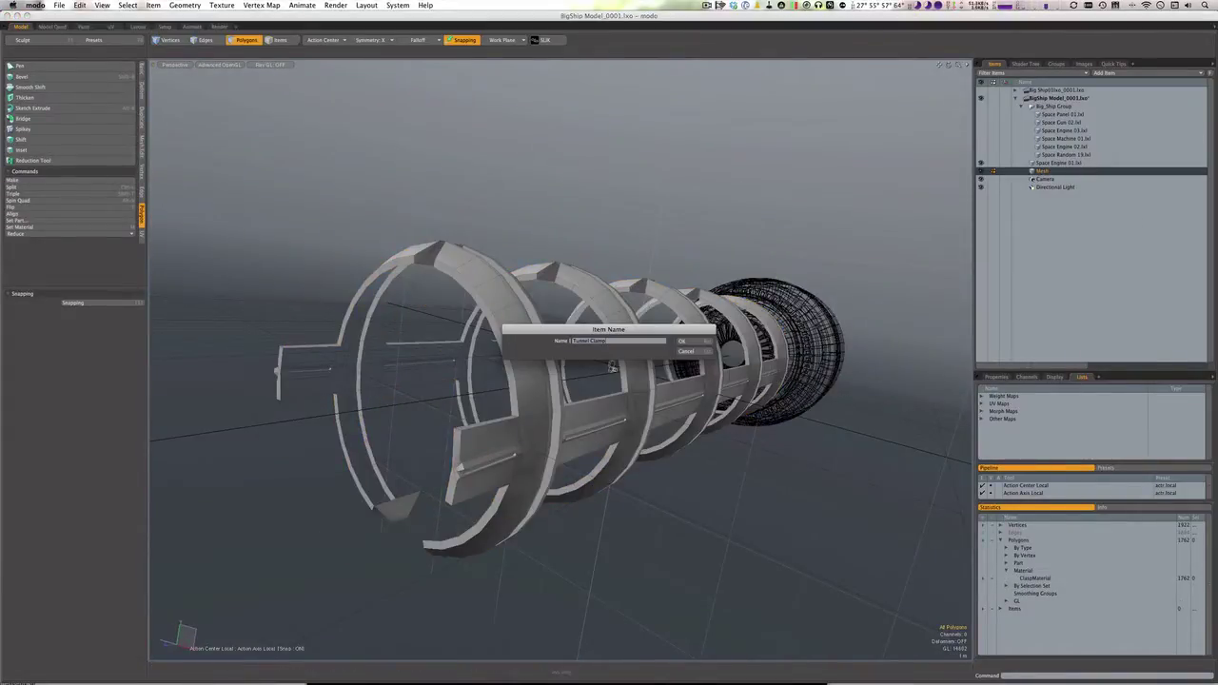
key(Return)
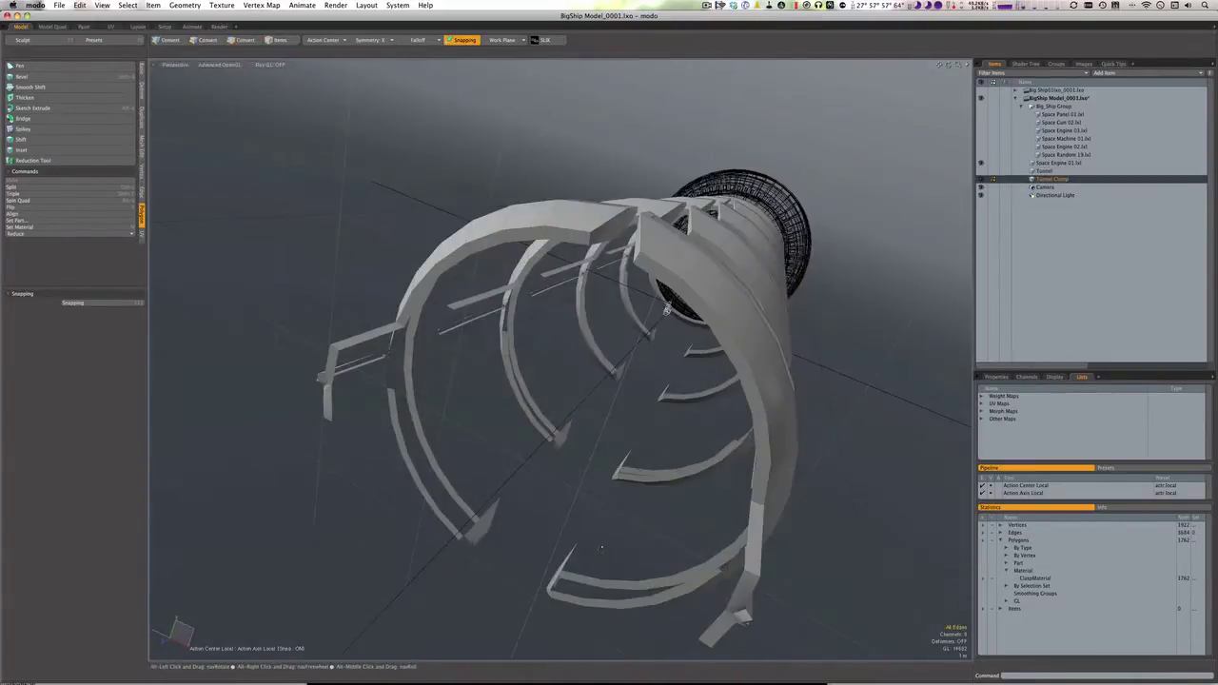
click(44, 96)
drag(448, 438, 470, 457)
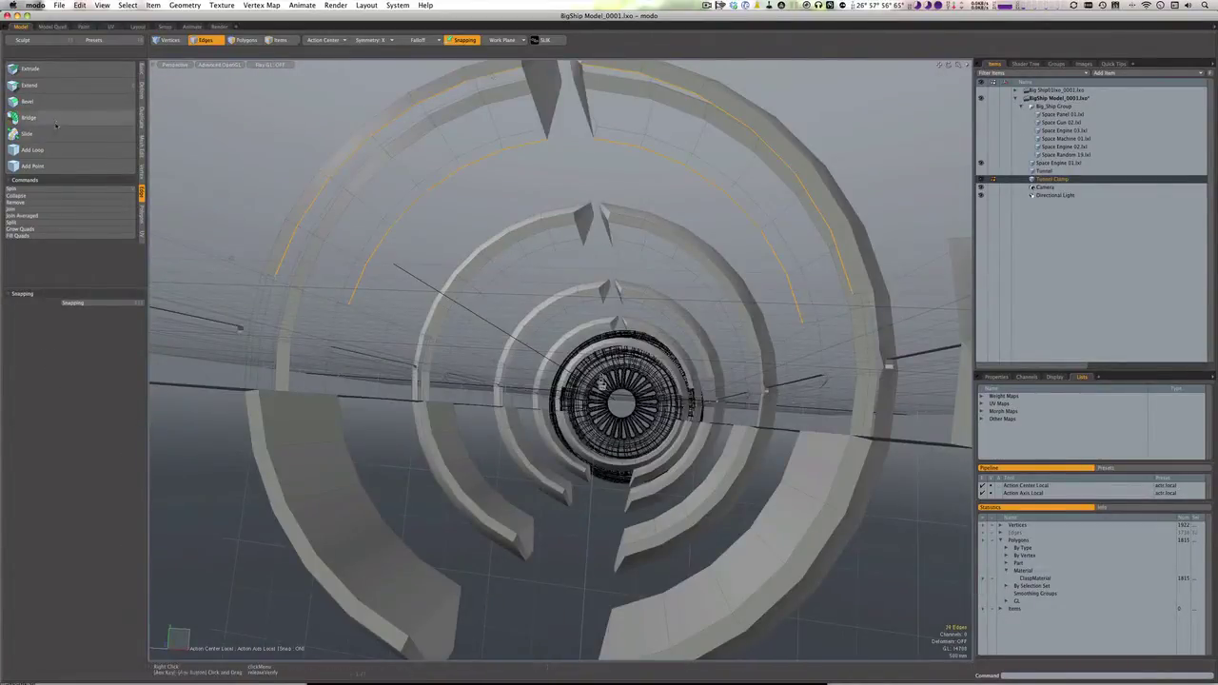
Bridge the gaps between the selected clamp ring edges with new faces
click(57, 121)
click(97, 328)
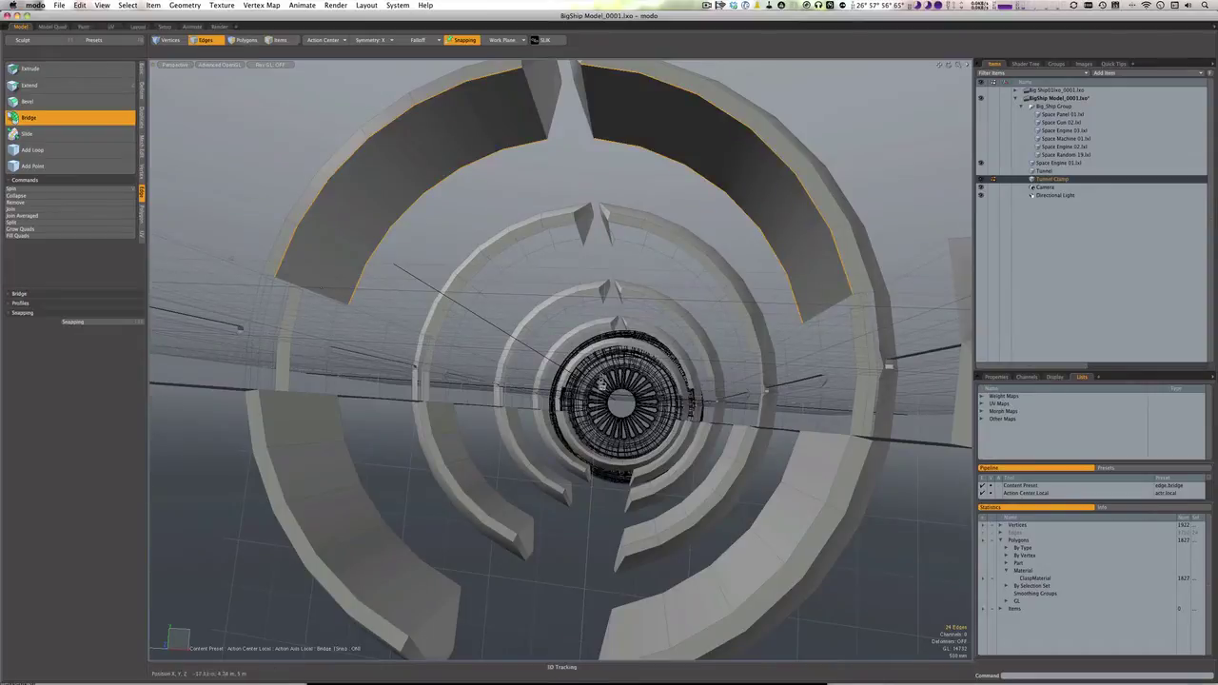
middle_drag(603, 476, 726, 476)
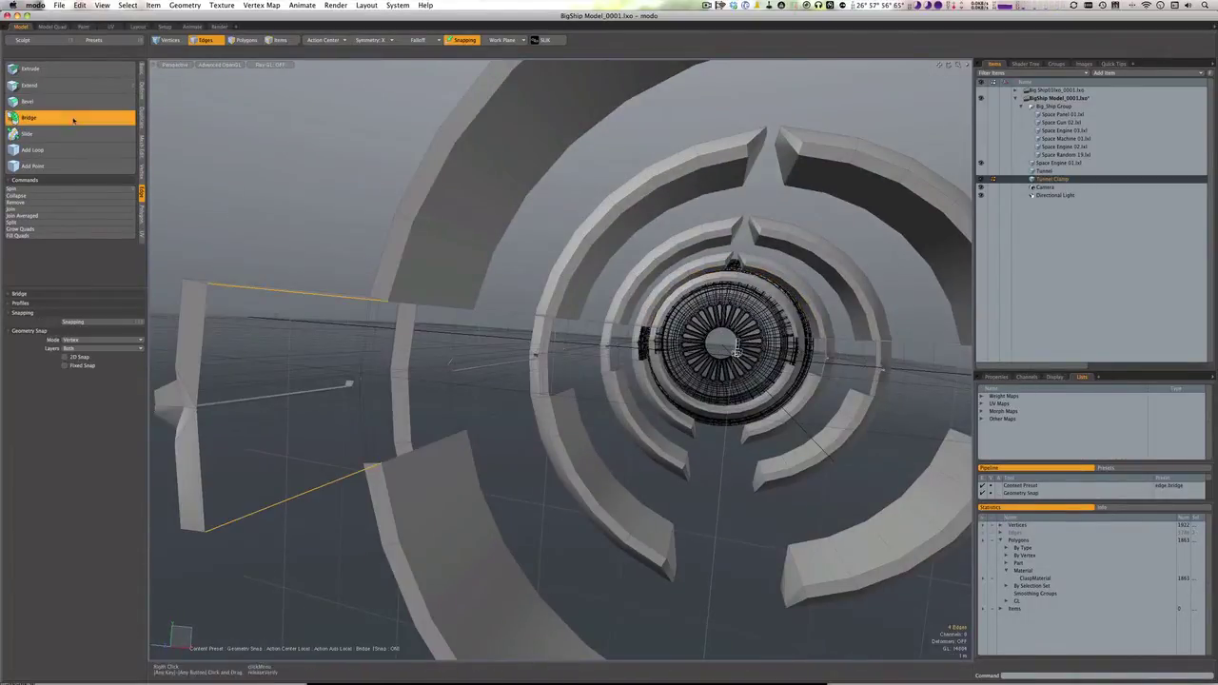
click(74, 120)
Check the snapping options and browse the preferences, clearing the edge selection
key(2)
key(y)
key(shift+x)
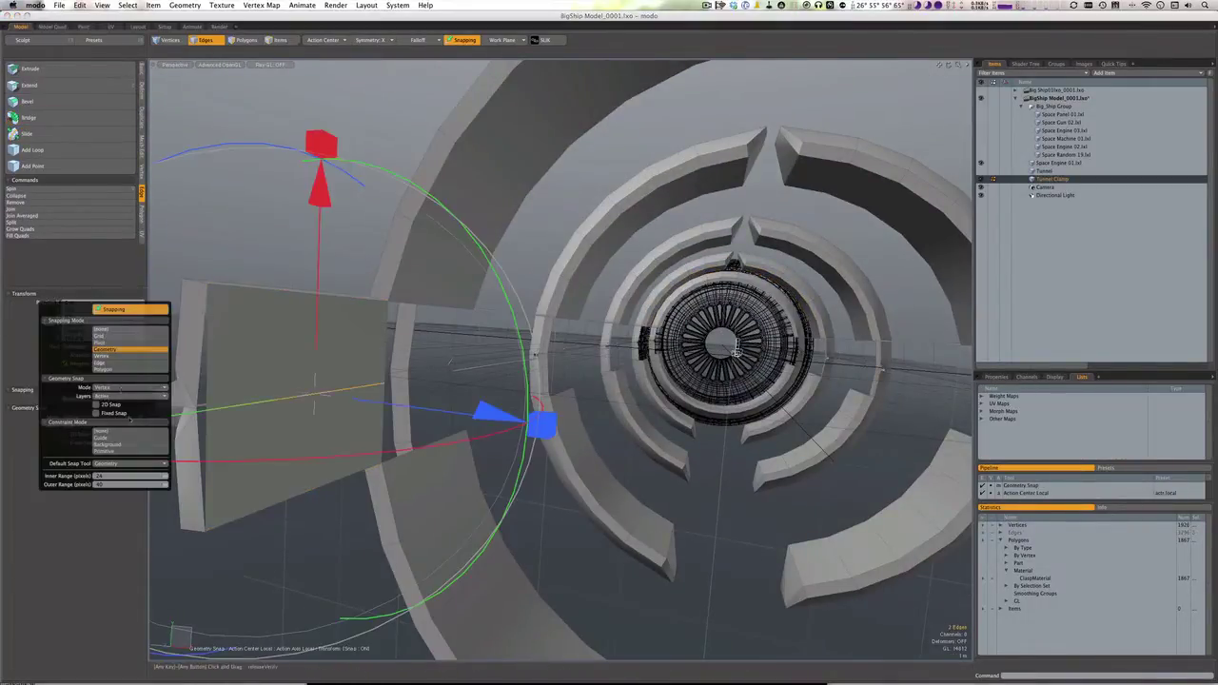
key(Escape)
click(398, 5)
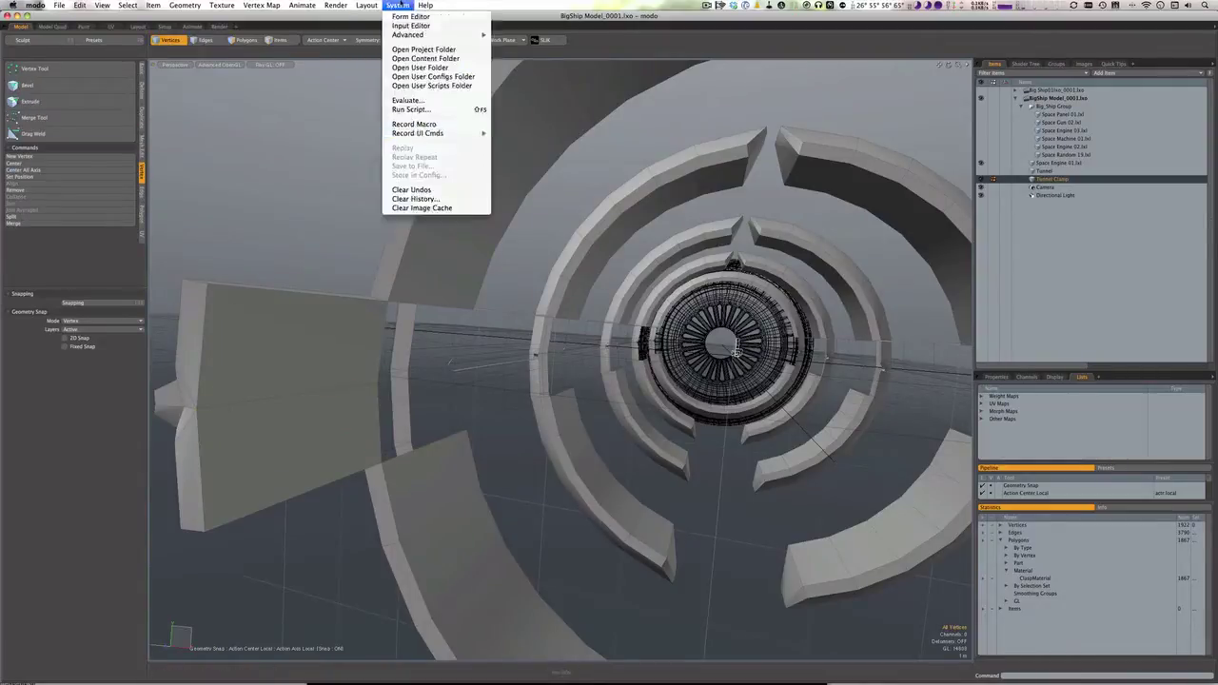
click(414, 22)
key(Down)
key(Down)
key(Down)
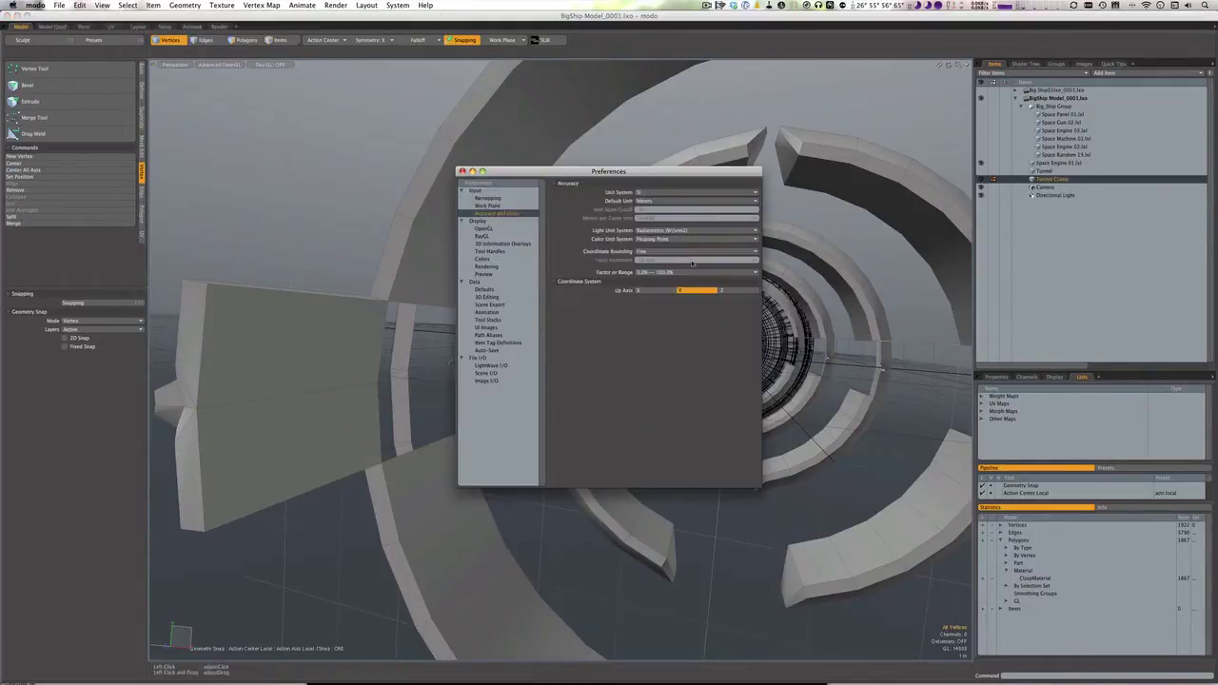
key(super+s)
Bridge the first edge pairs inside the tunnel into new strut faces
alt+drag(736, 352, 734, 338)
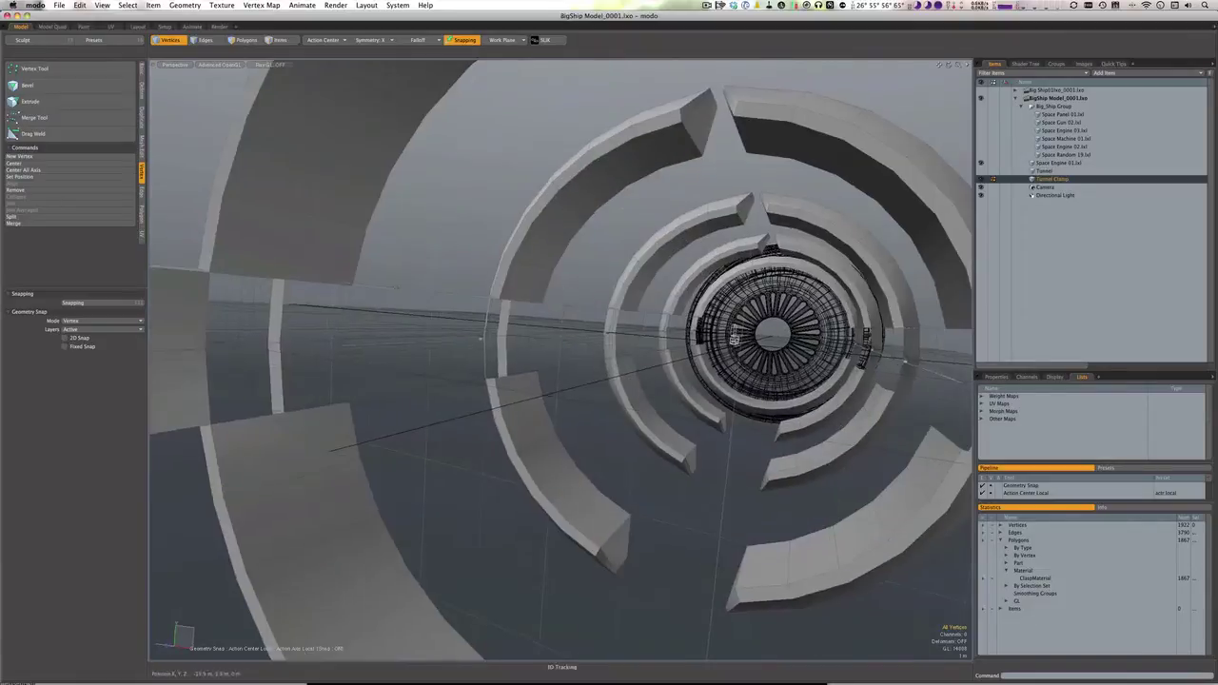
click(142, 215)
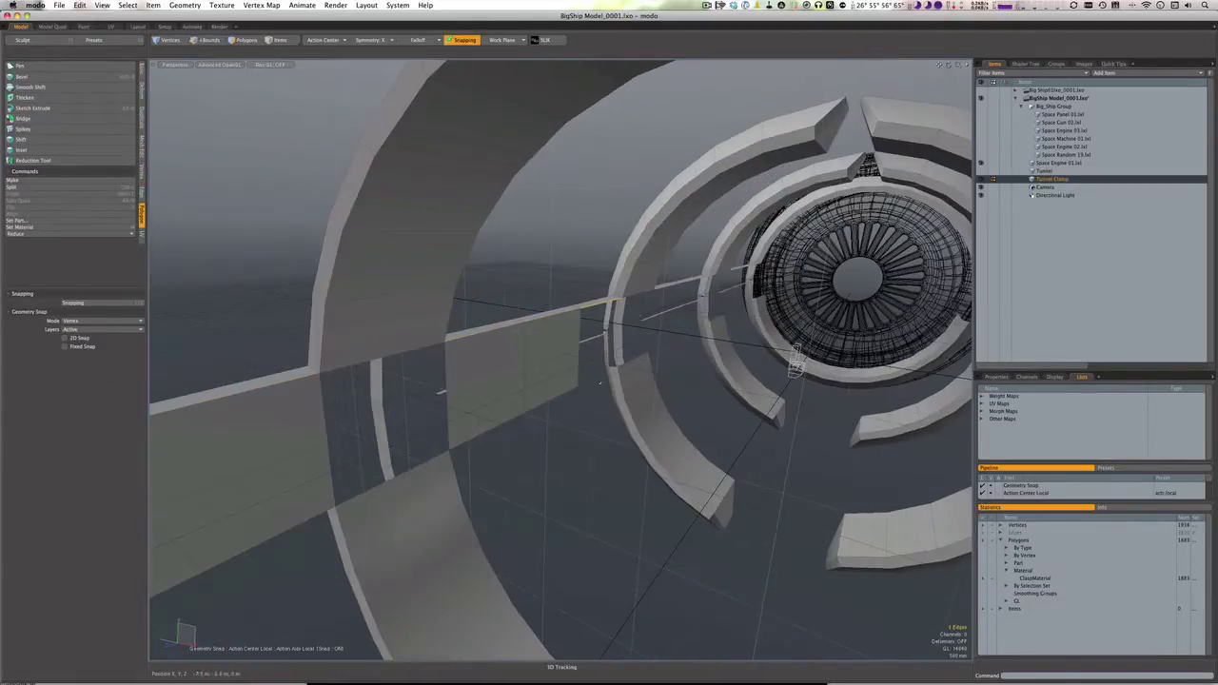
click(22, 118)
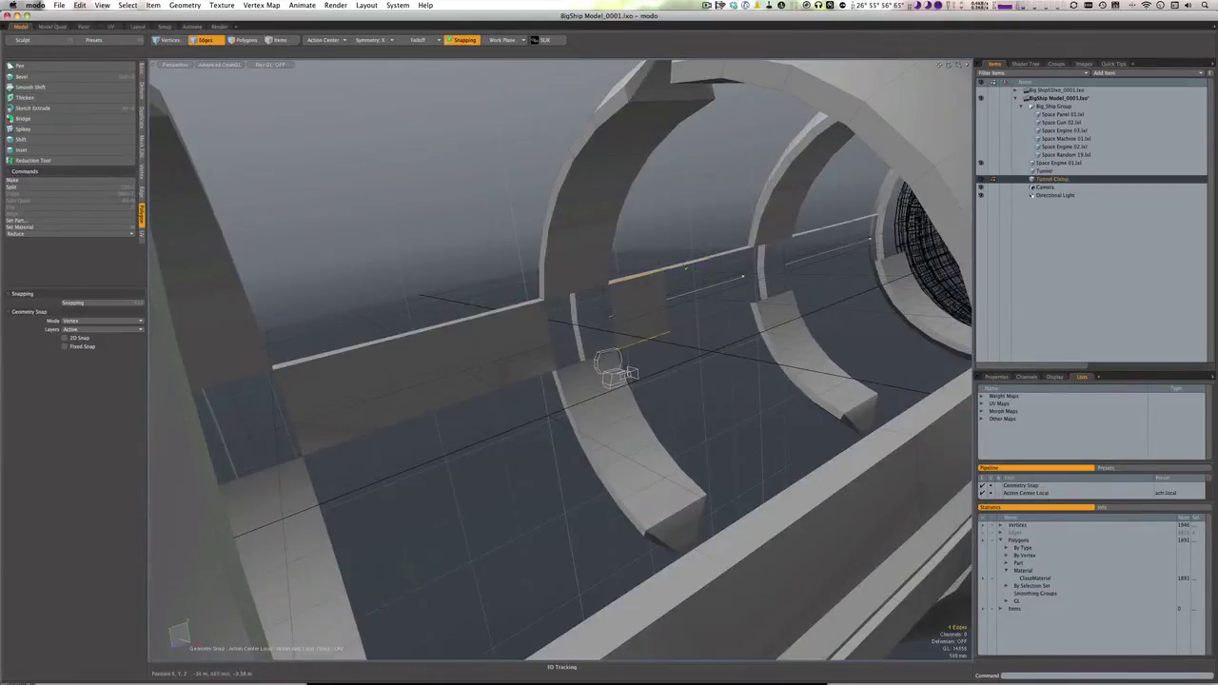
alt+drag(571, 380, 519, 366)
key(space)
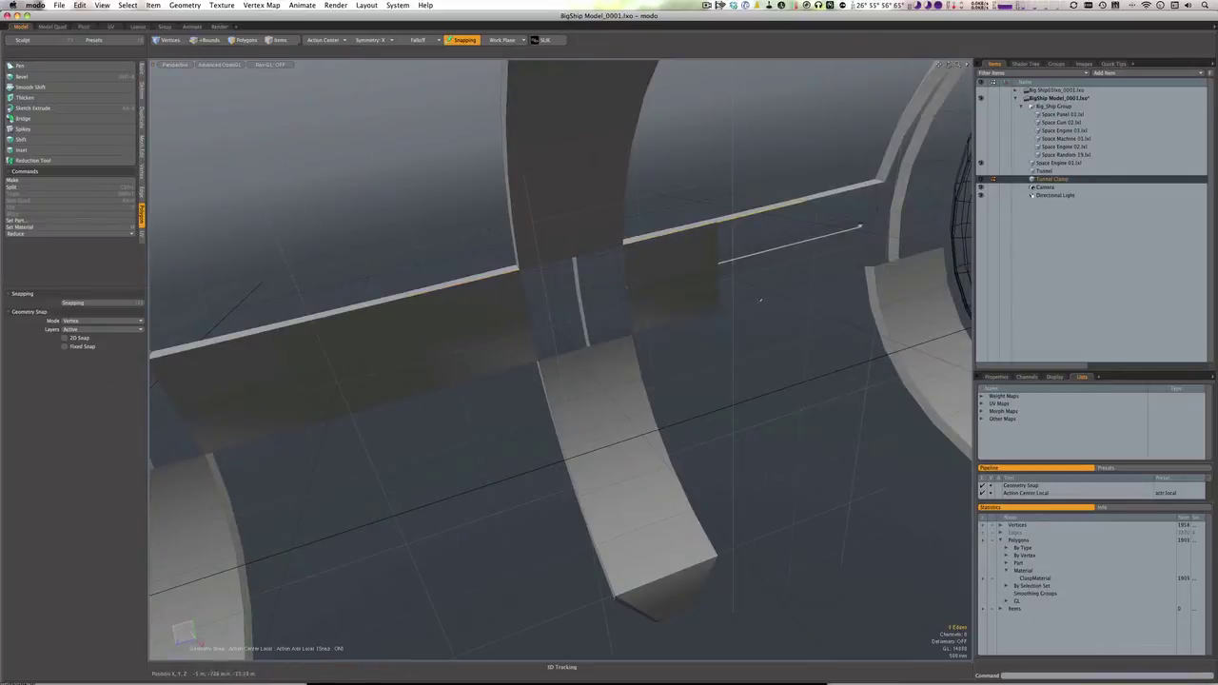
key(space)
alt+drag(840, 195, 771, 326)
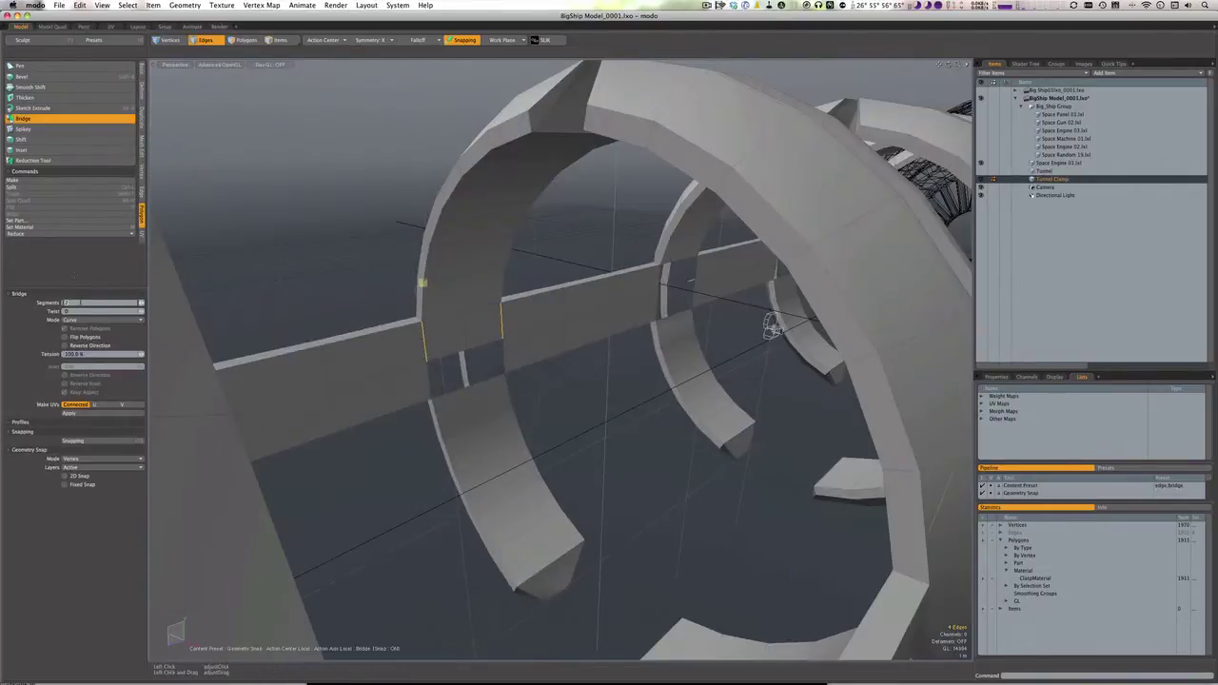
Bridge the next edge pair, merge overlapping vertices, and view the tunnel in wireframe
key(2)
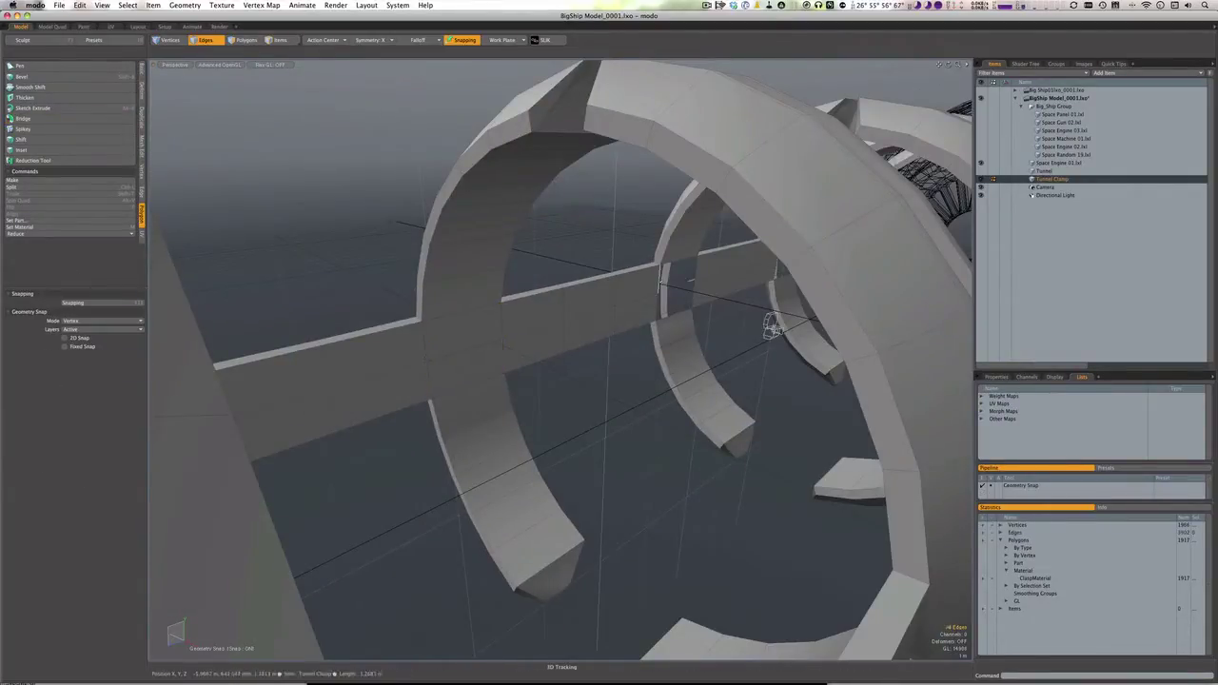
key(space)
alt+drag(771, 326, 461, 282)
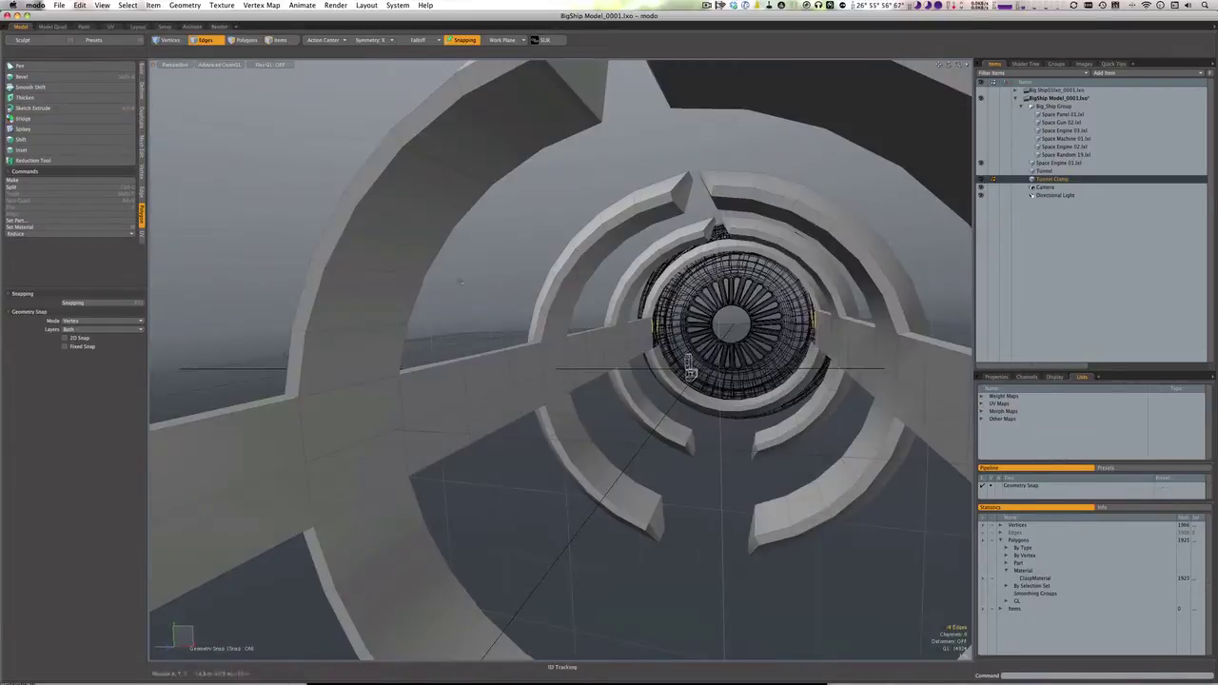
key(ctrl+w)
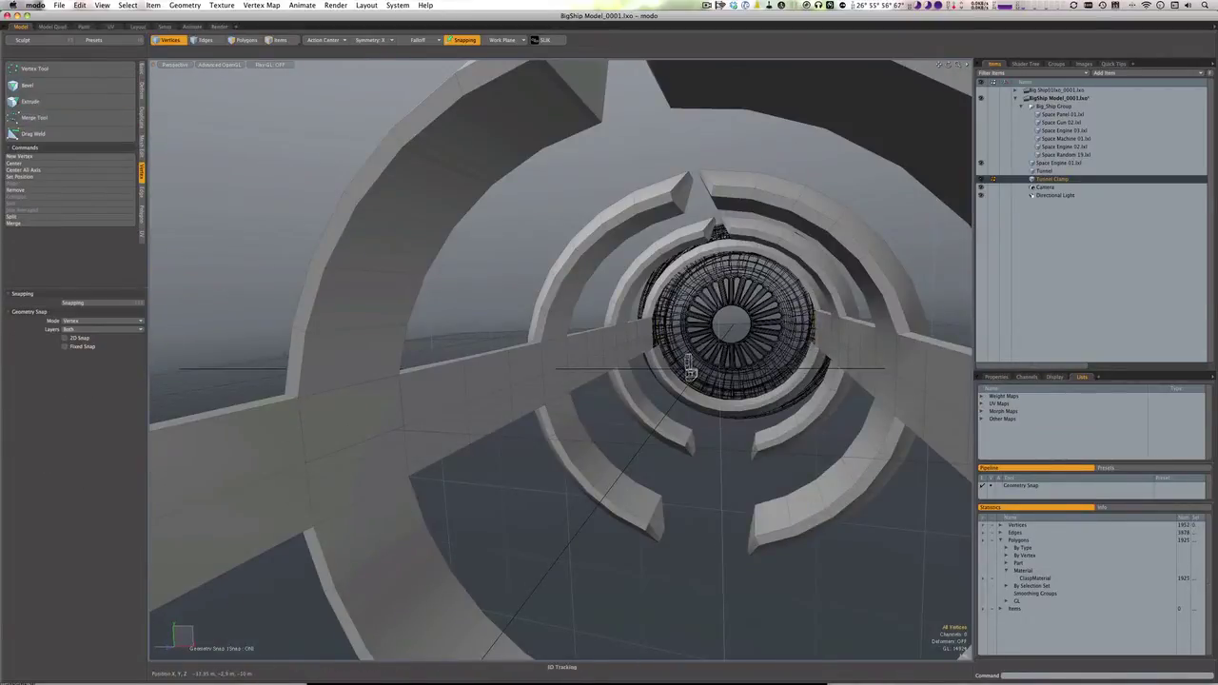
key(ctrl+2)
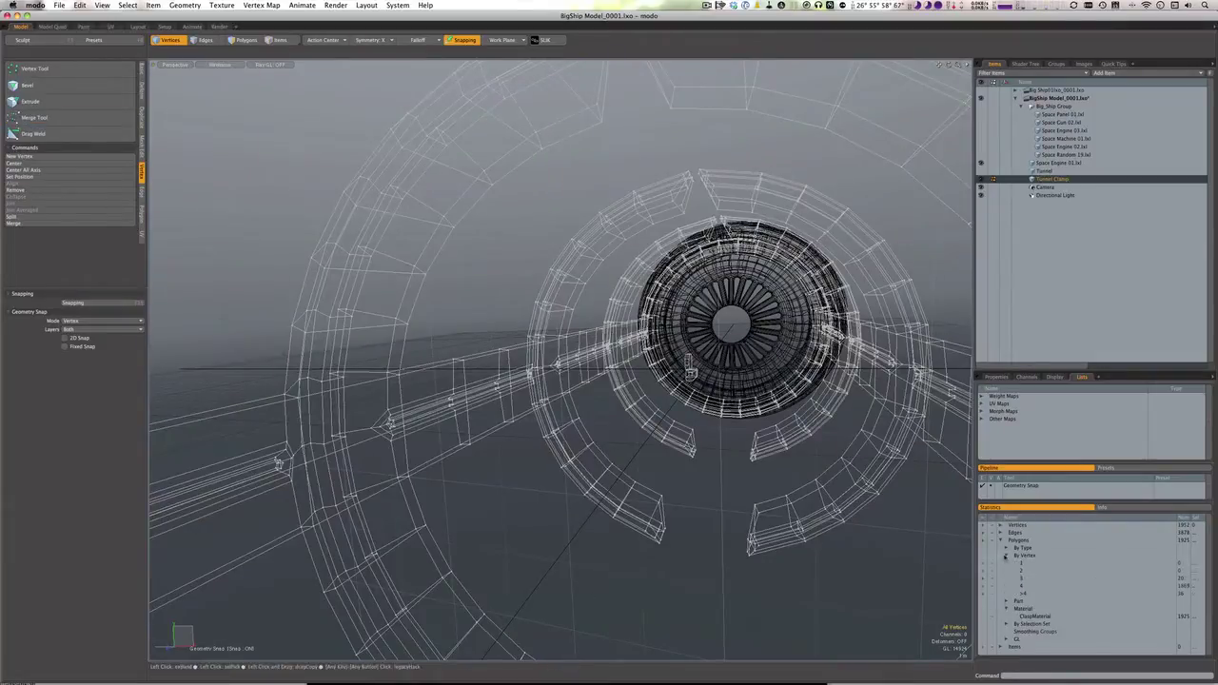
Return the viewport to solid shading and switch to polygon selection
click(220, 64)
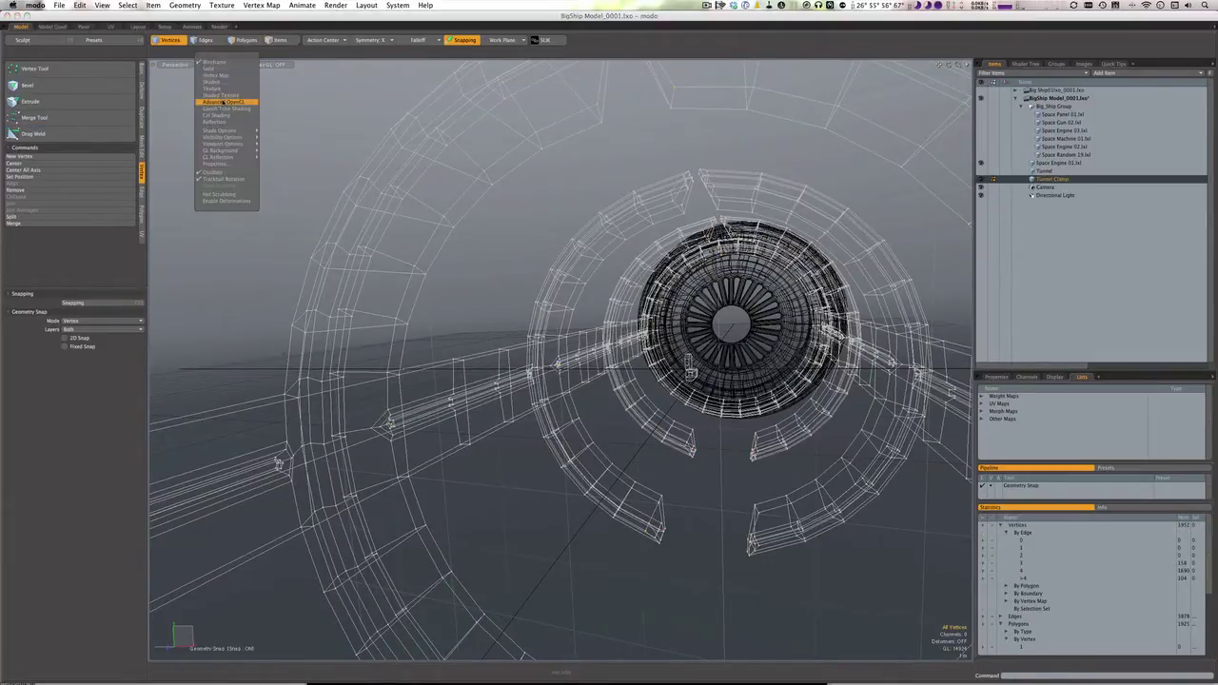
click(225, 78)
alt+drag(667, 371, 597, 335)
key(3)
scroll(598, 335, up, 5)
Run a script from the Library/Application Support/Luxology/Scripts folder
click(398, 5)
click(412, 19)
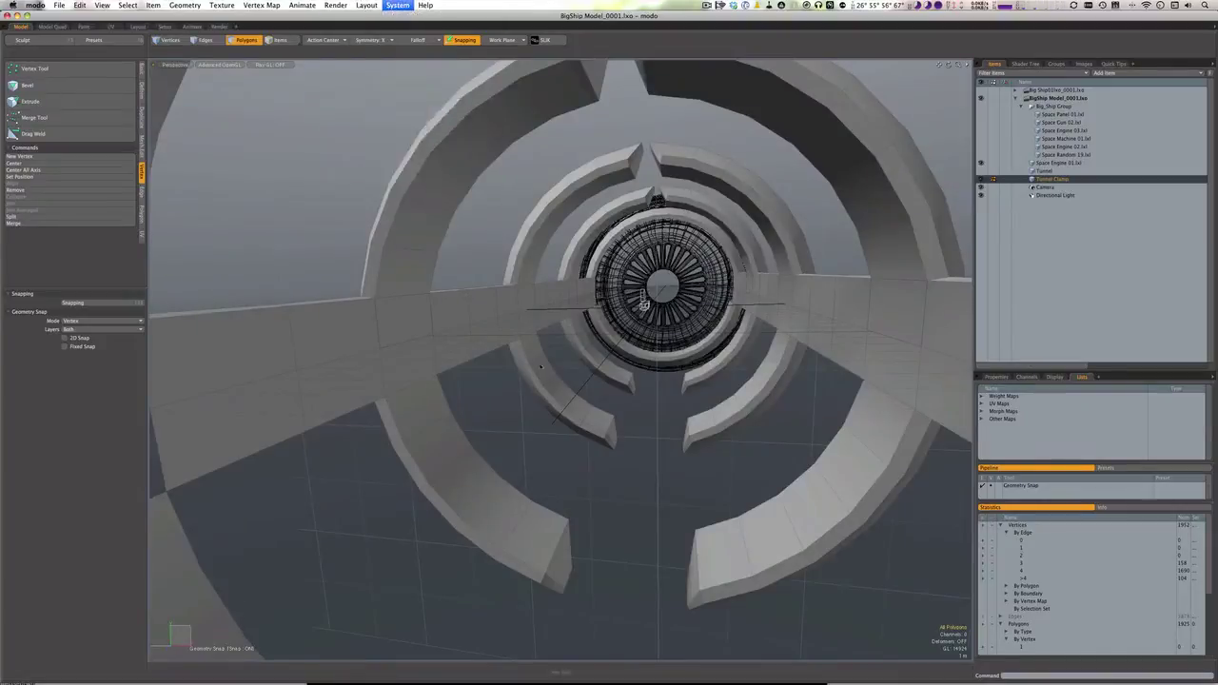
click(471, 162)
click(582, 118)
click(666, 260)
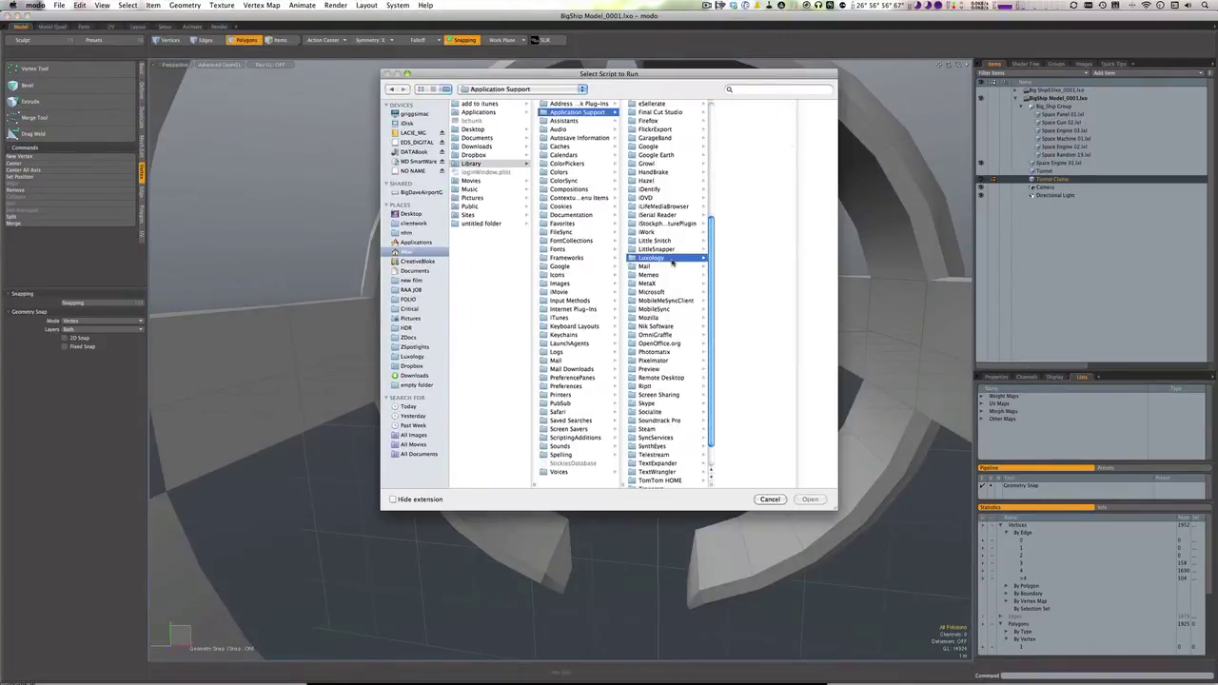
click(595, 132)
click(671, 148)
double_click(671, 148)
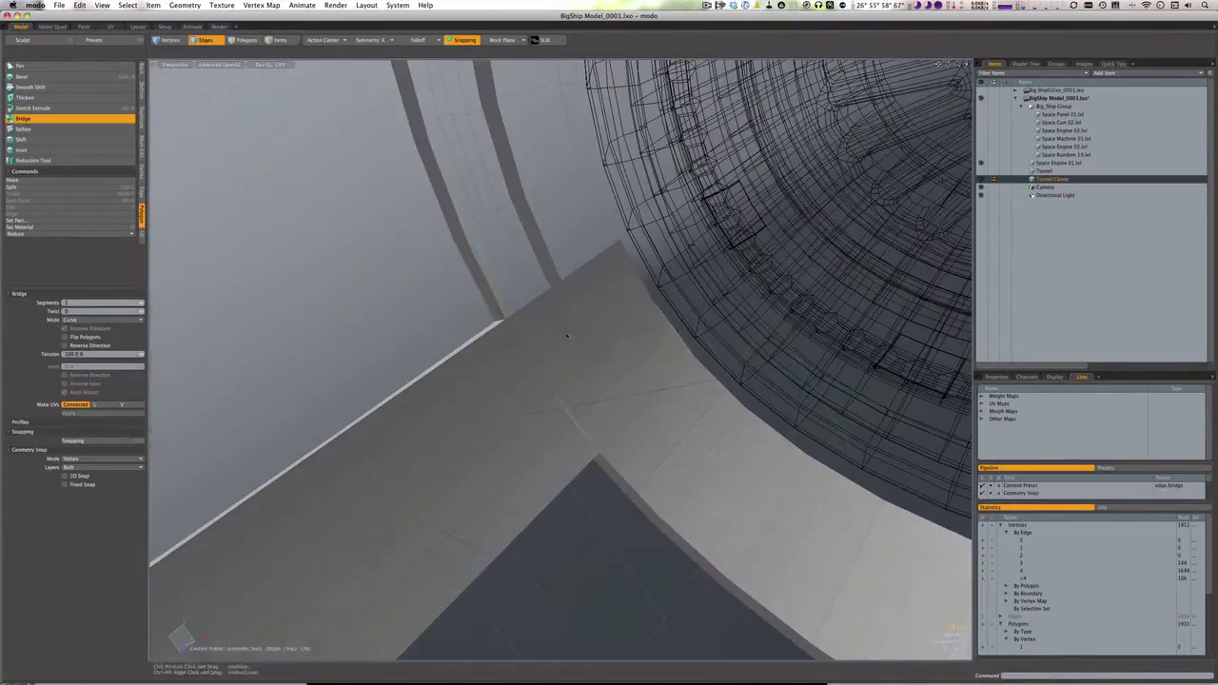
Switch to edges with the transform tool and make the Tunnel item active
key(2)
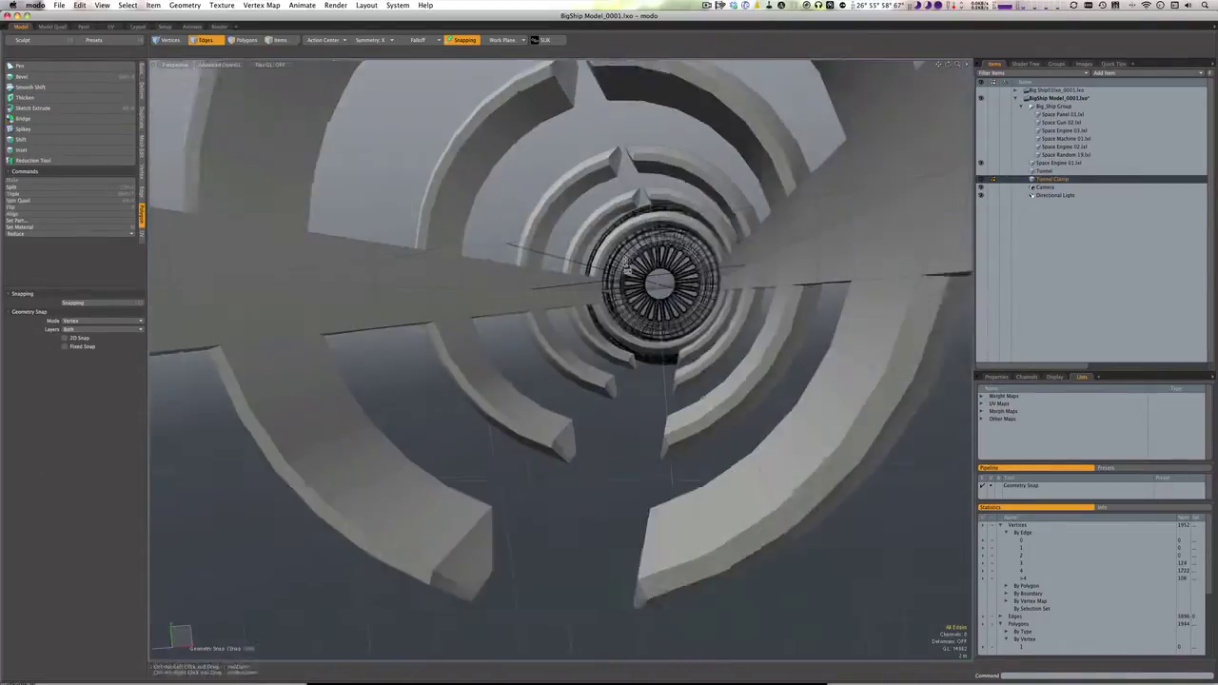
key(y)
click(1082, 170)
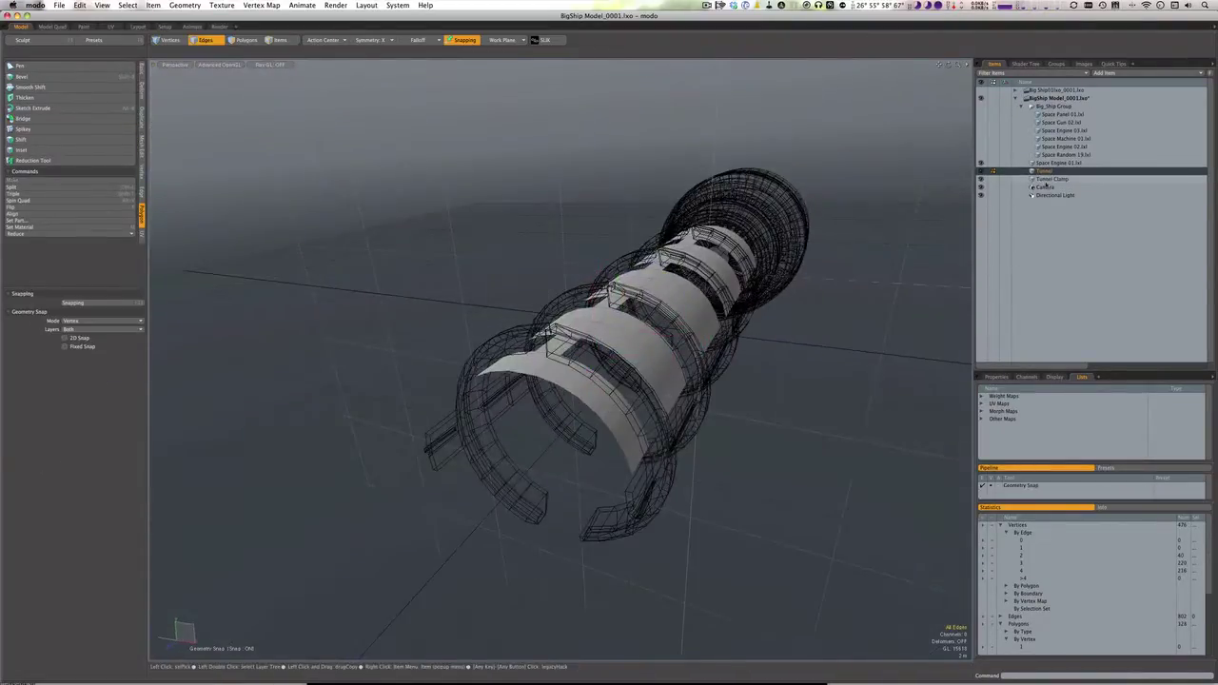
Scale the Tunnel Clamp panels slightly in X and Z with a Local action centre
key(3)
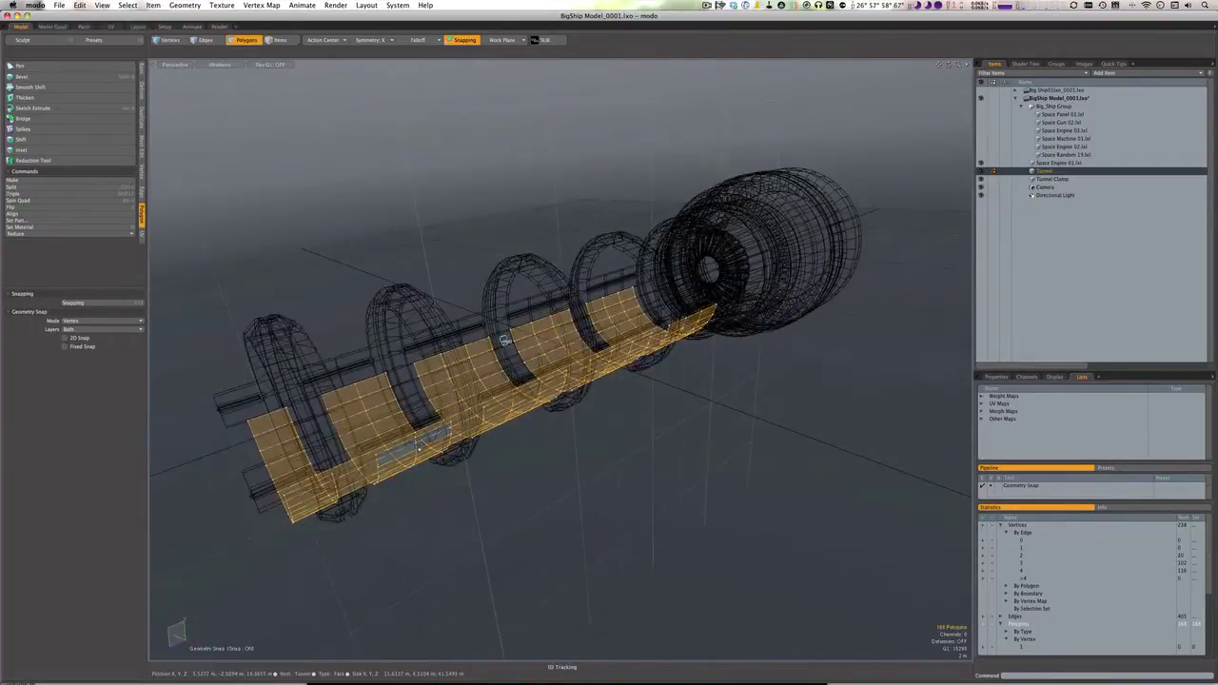
click(505, 340)
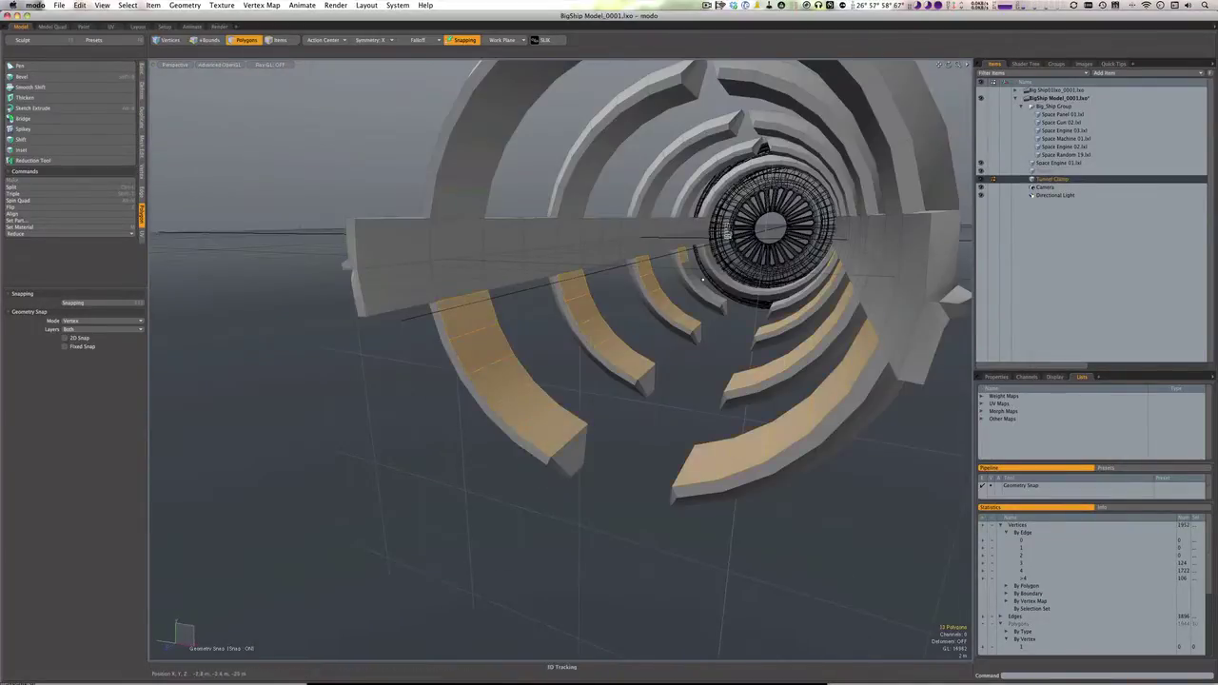
key(y)
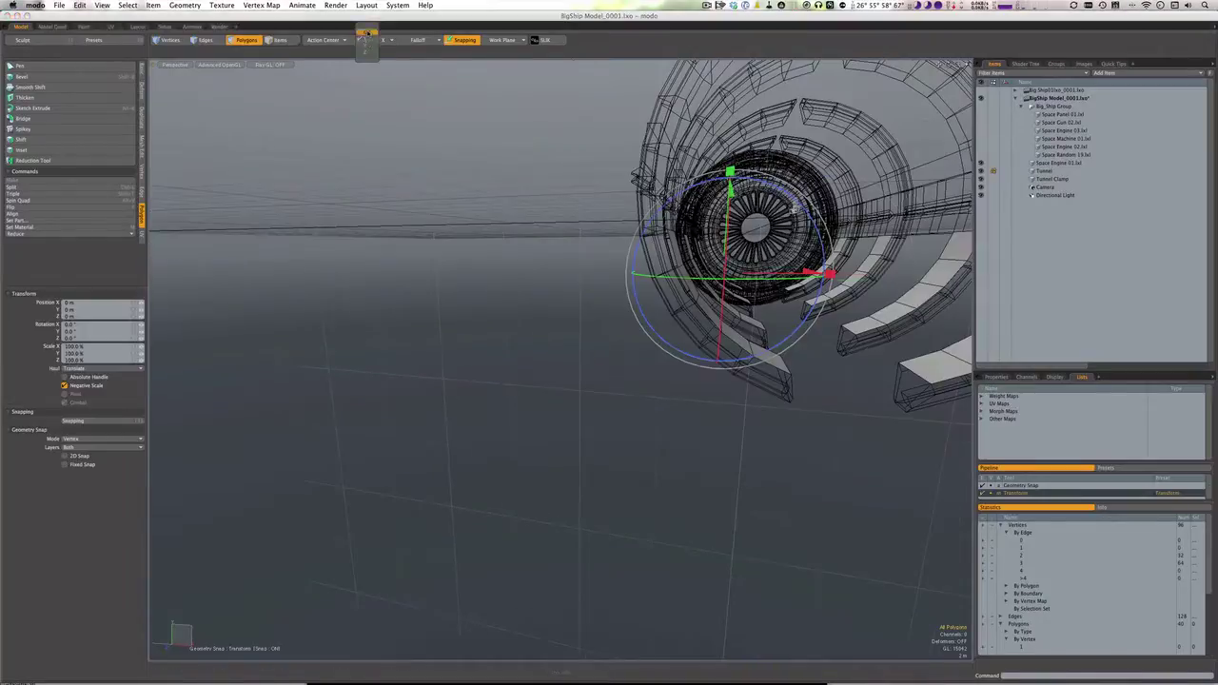
key(r)
drag(689, 260, 579, 246)
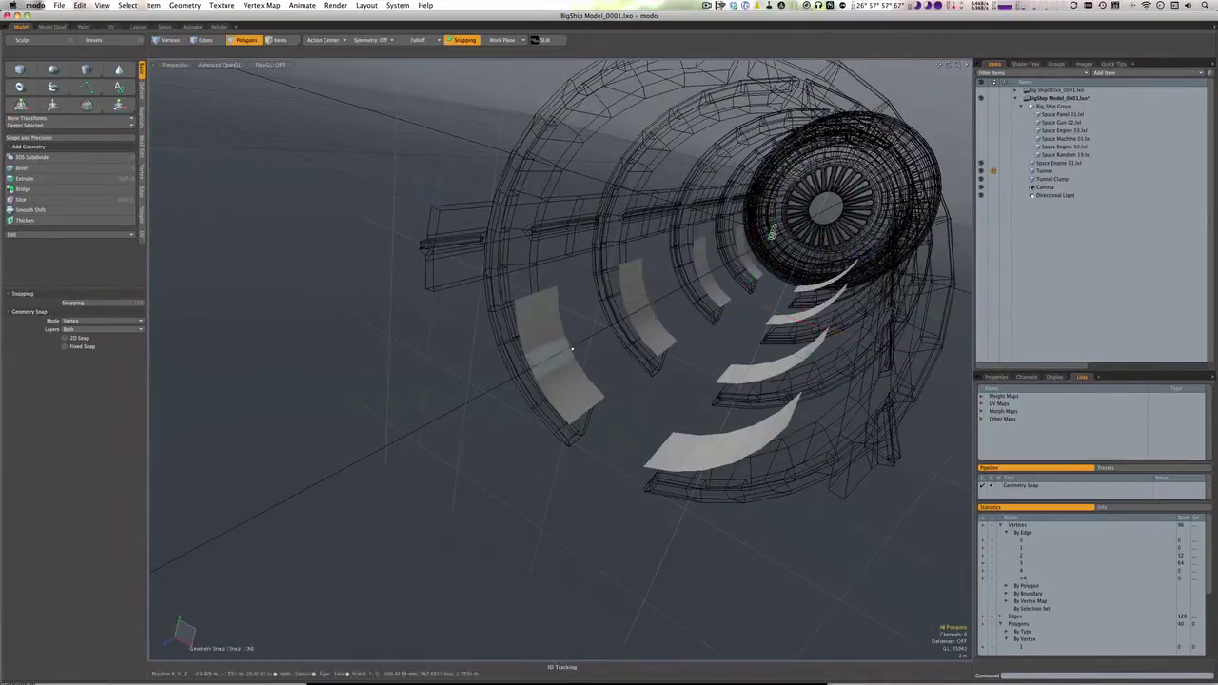
click(322, 39)
click(319, 95)
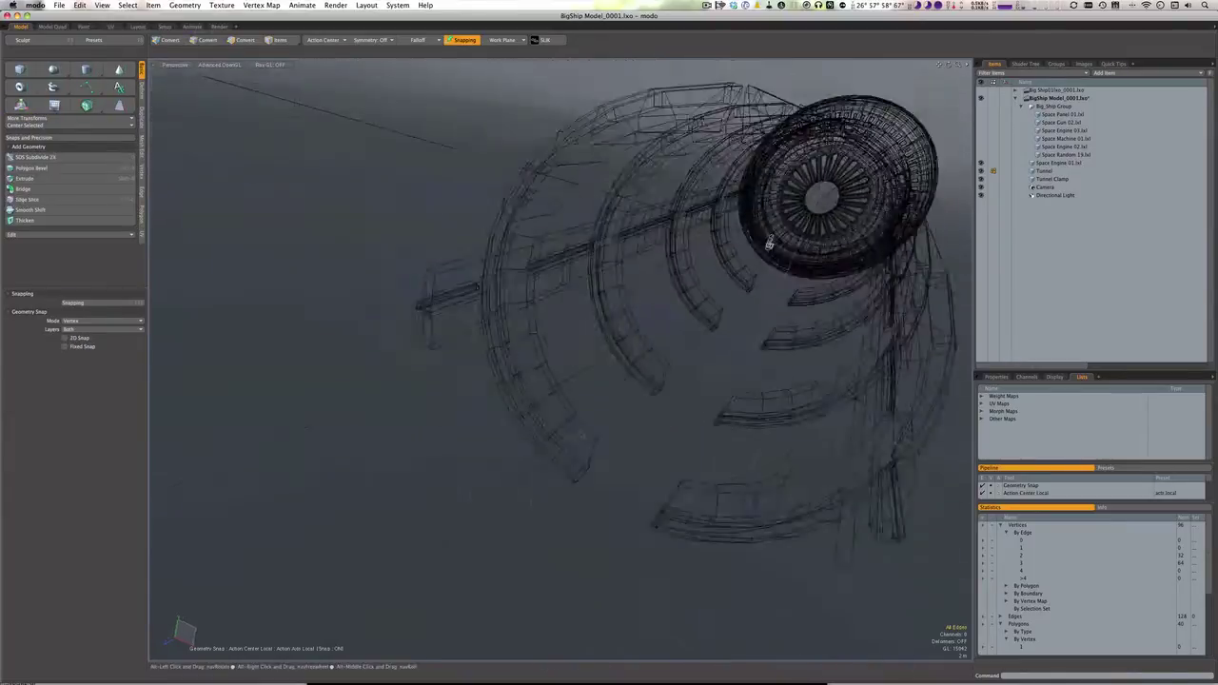
key(2)
key(y)
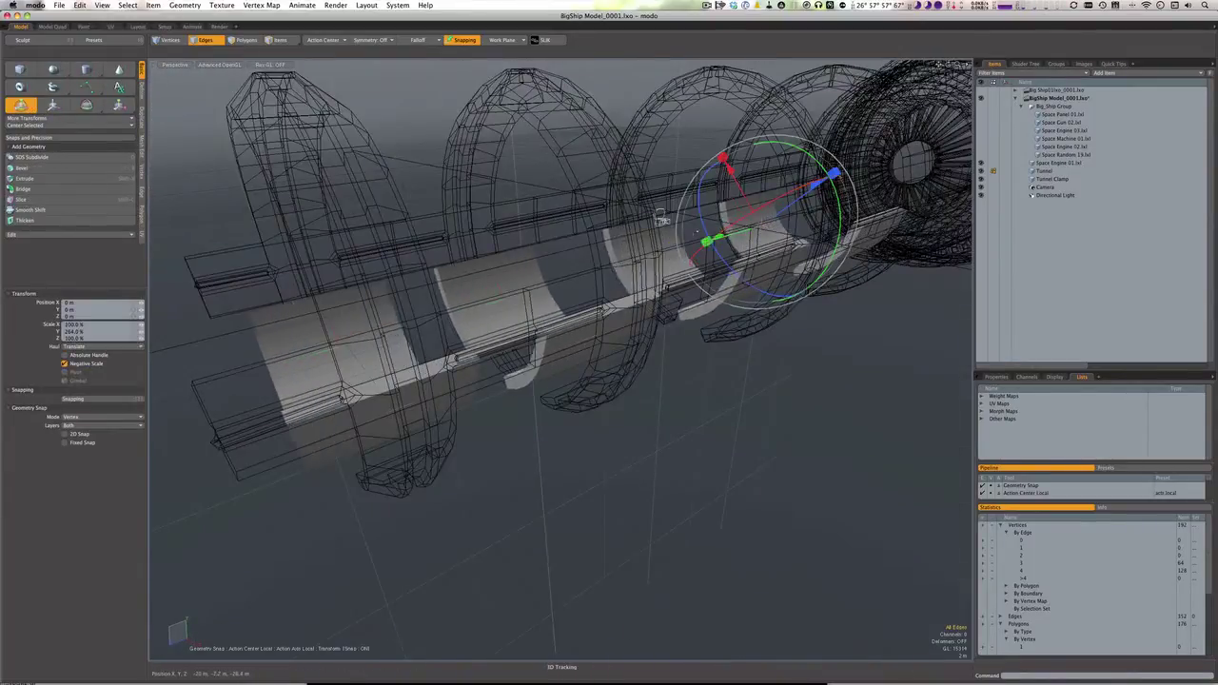
key(space)
Bridge the two facing curved polygons into a flat deck running along the tunnel
middle_drag(841, 262, 710, 255)
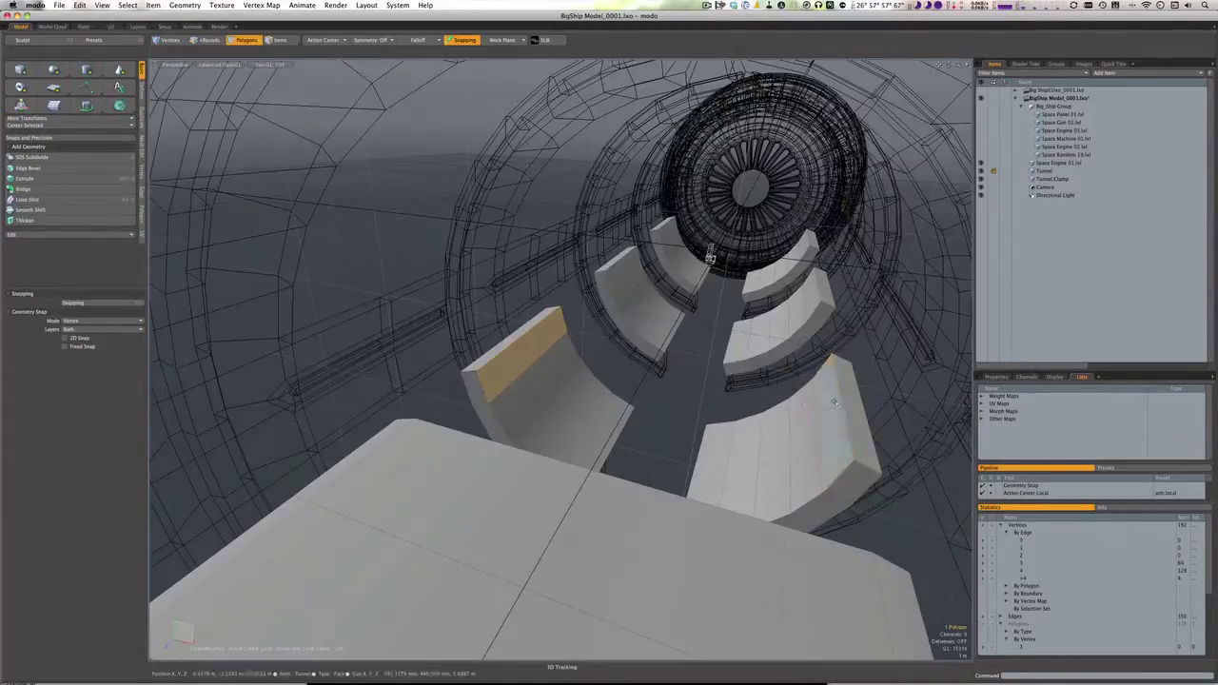
key(b)
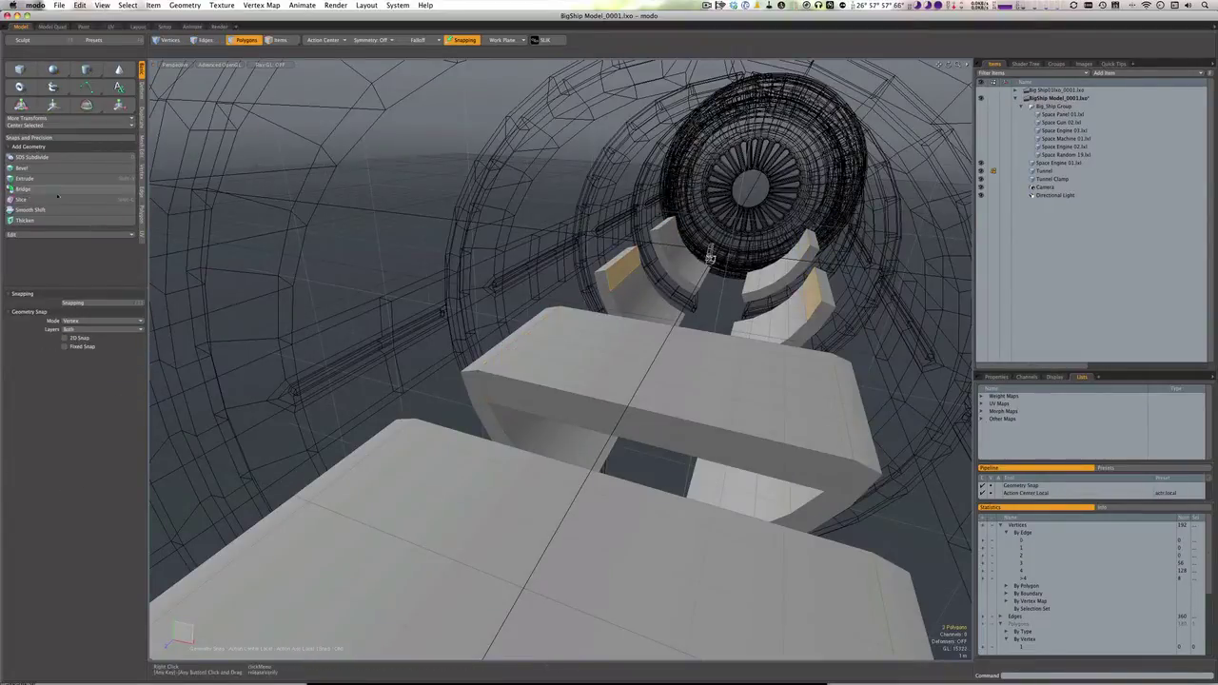
alt+drag(710, 257, 505, 287)
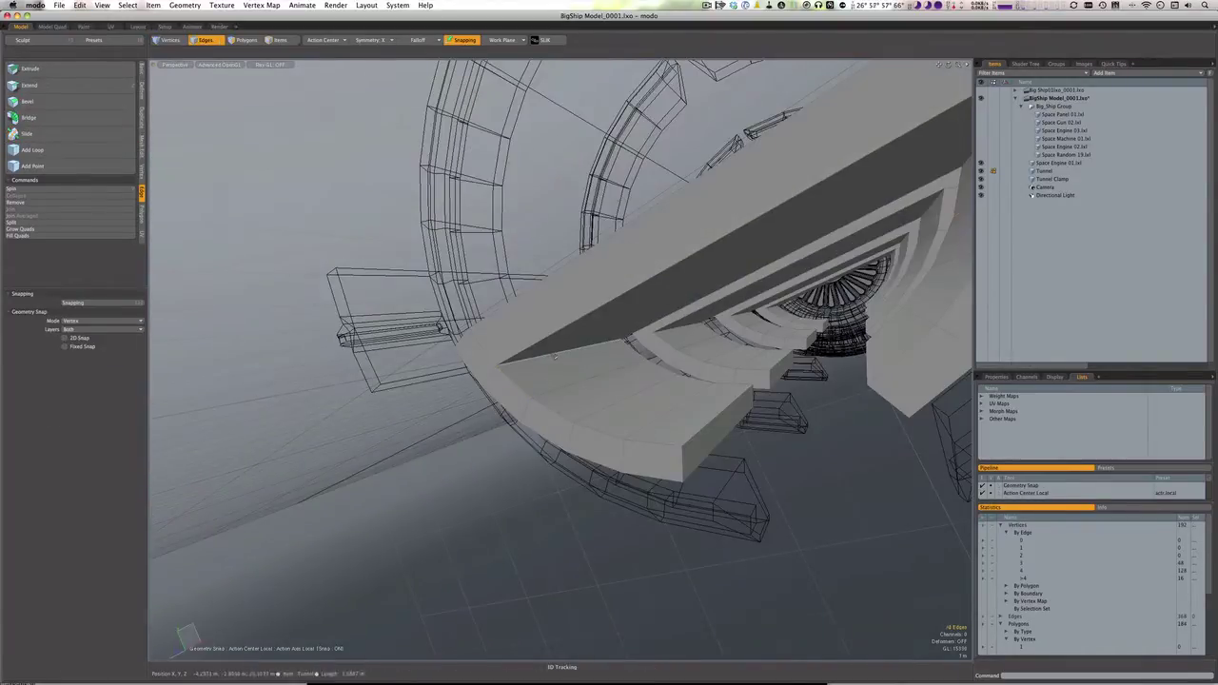
key(3)
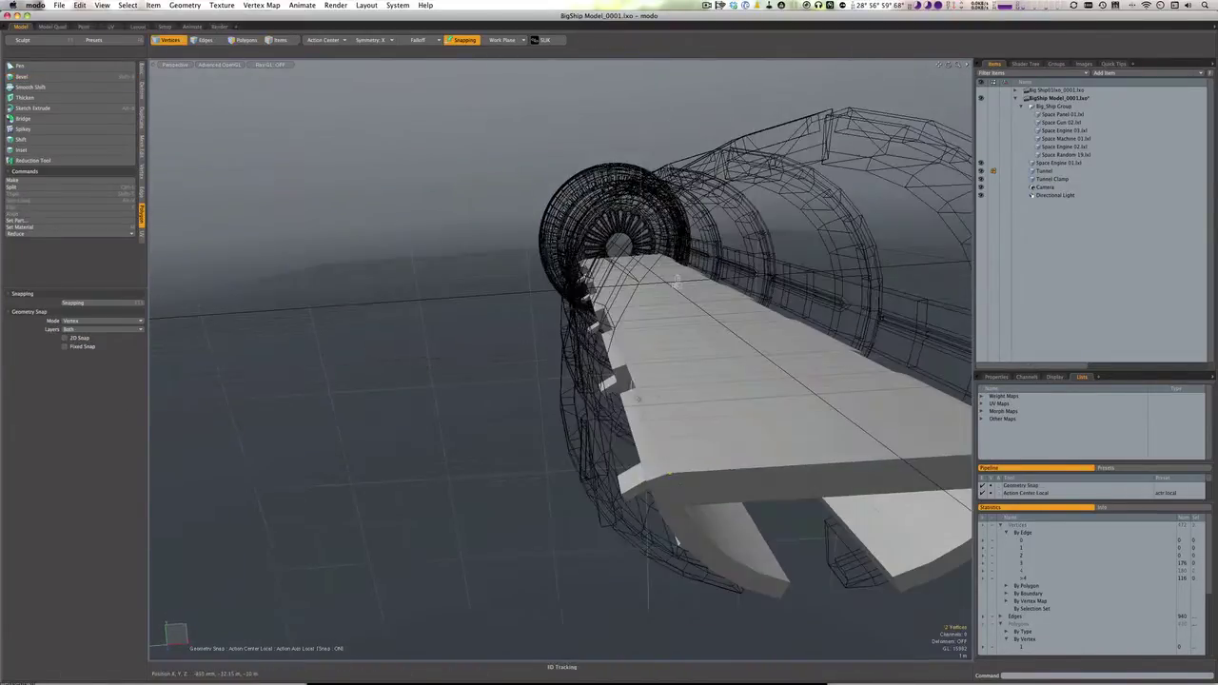
key(3)
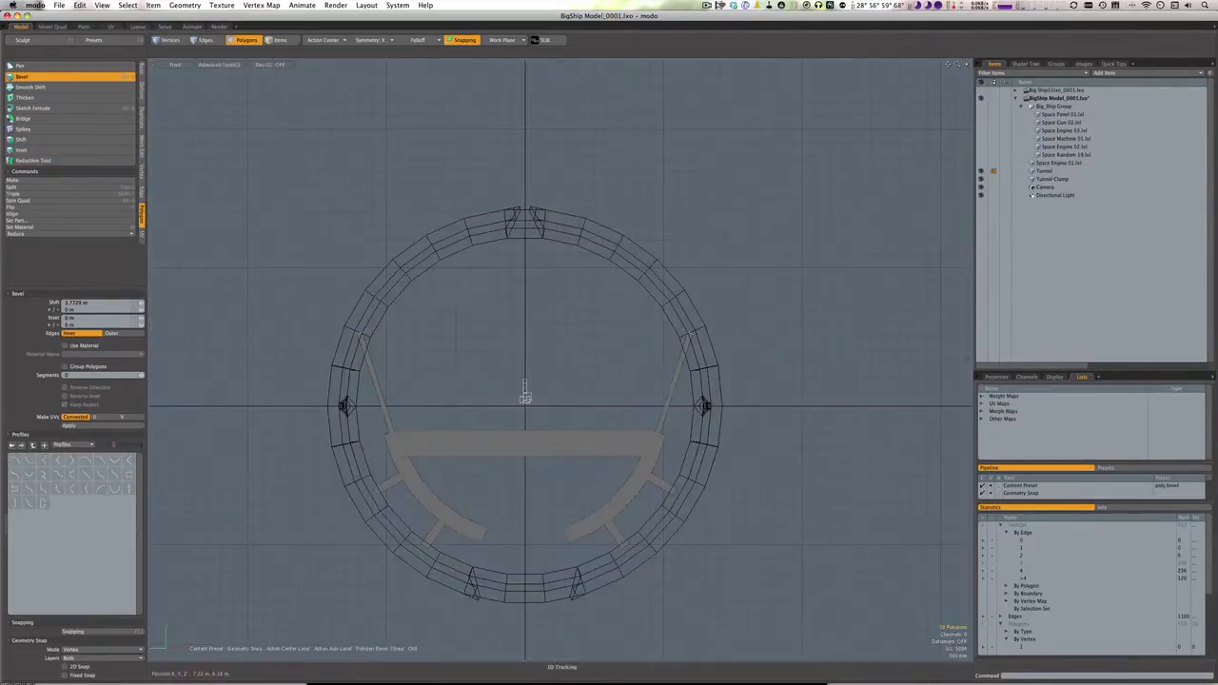
Activate the transform tool to refine the ring clamps
key(y)
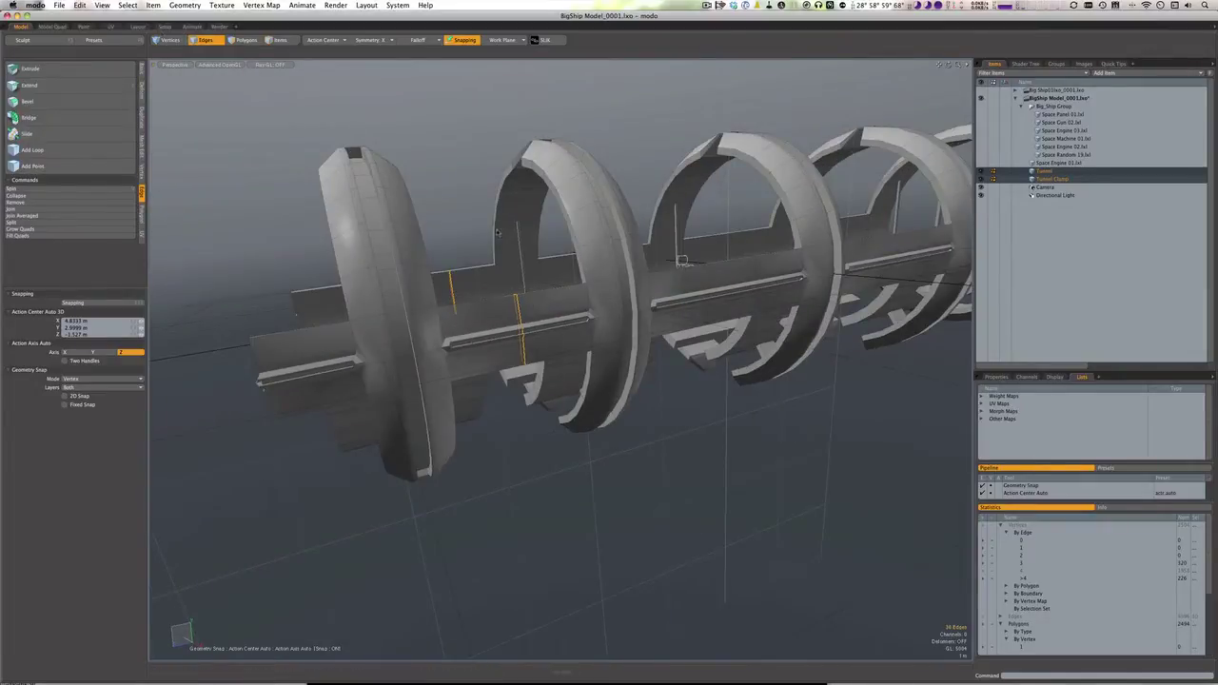
In Top view, move the left ring's vertices along X and slide its edge loop
right_drag(487, 207, 443, 542)
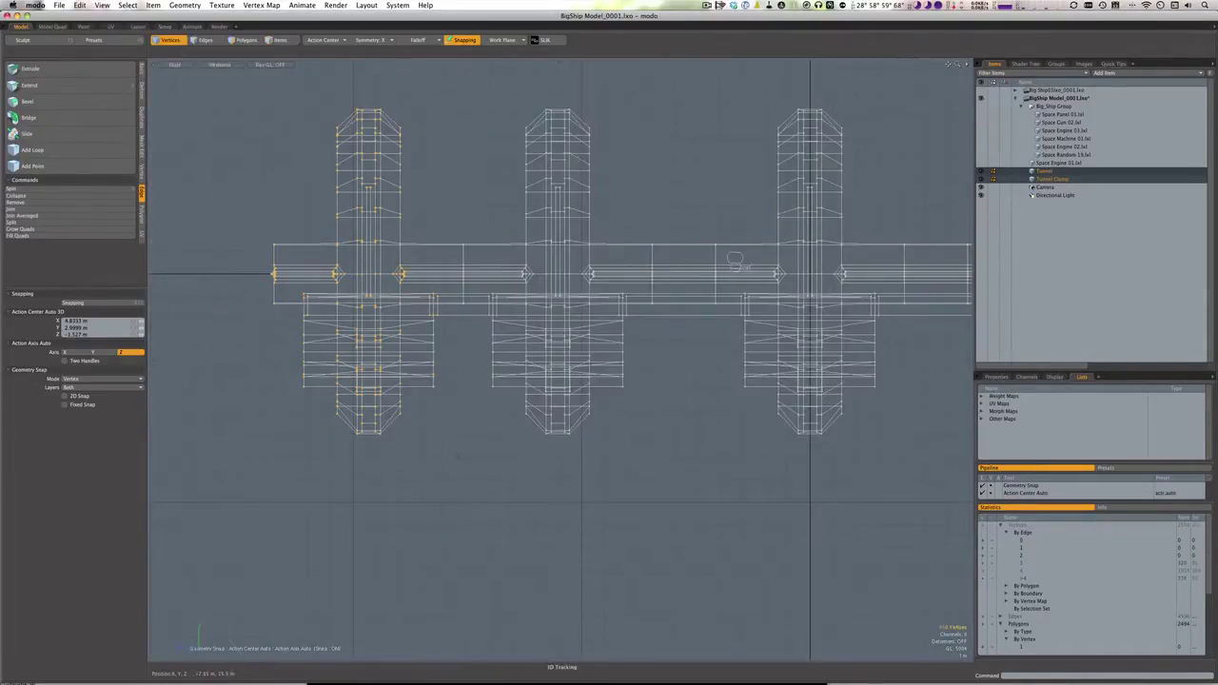
key(w)
drag(380, 276, 320, 276)
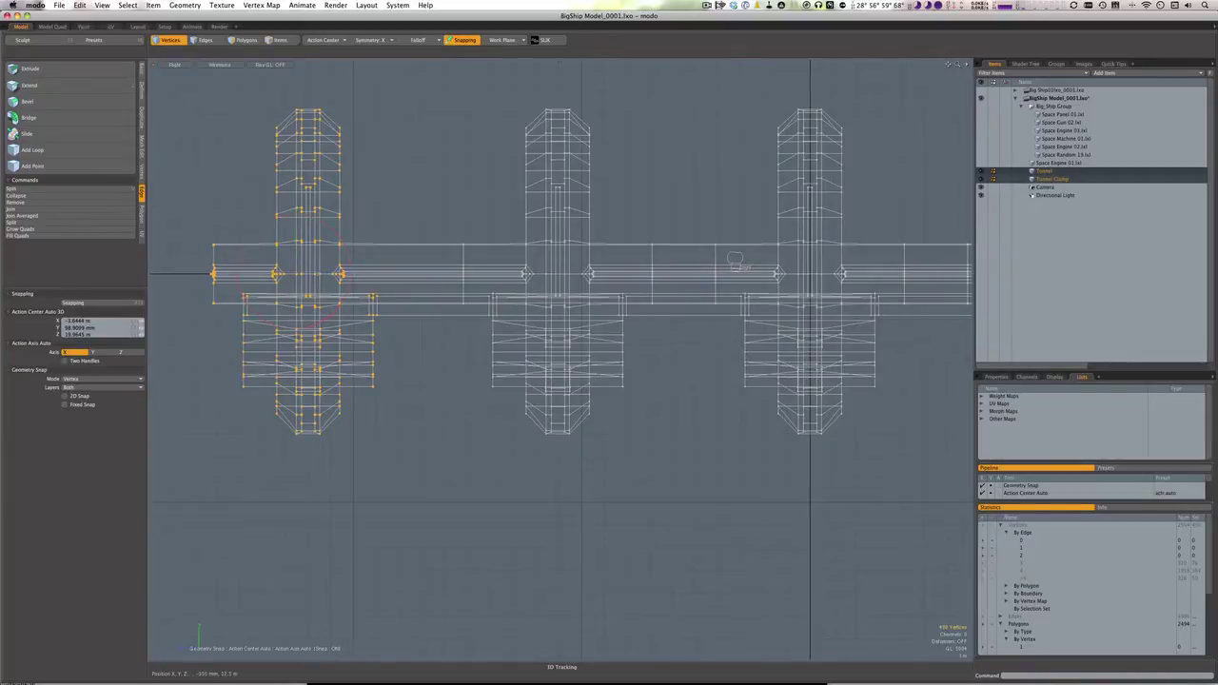
key(2)
click(19, 133)
key(space)
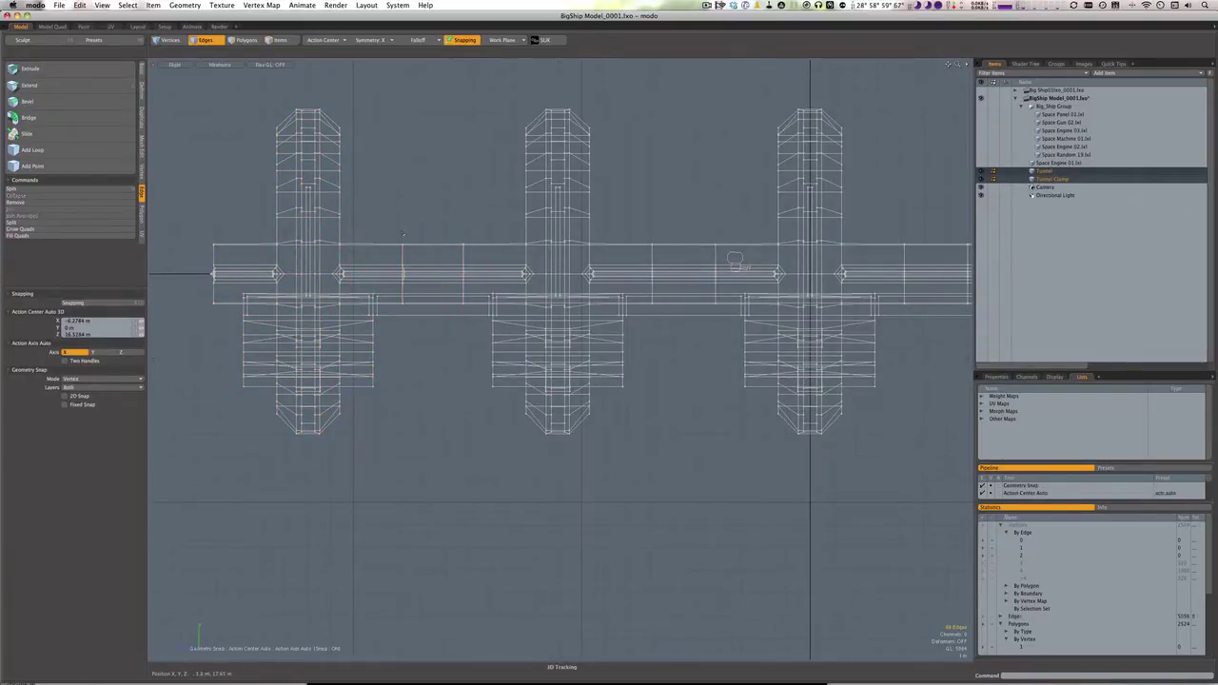
key(w)
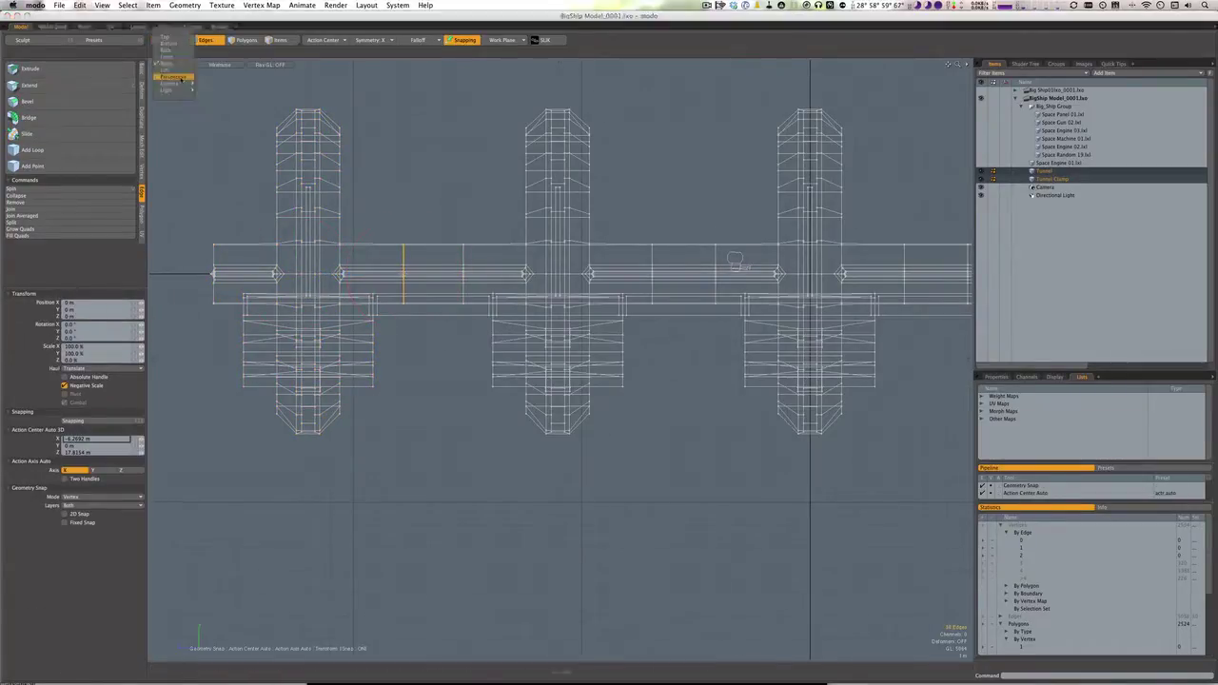
Switch to a shaded perspective view and inspect the tunnel from several angles
click(220, 64)
click(233, 76)
mouse_move(495, 400)
alt+mouse_down()
mouse_move(568, 444)
mouse_move(469, 451)
alt+mouse_up()
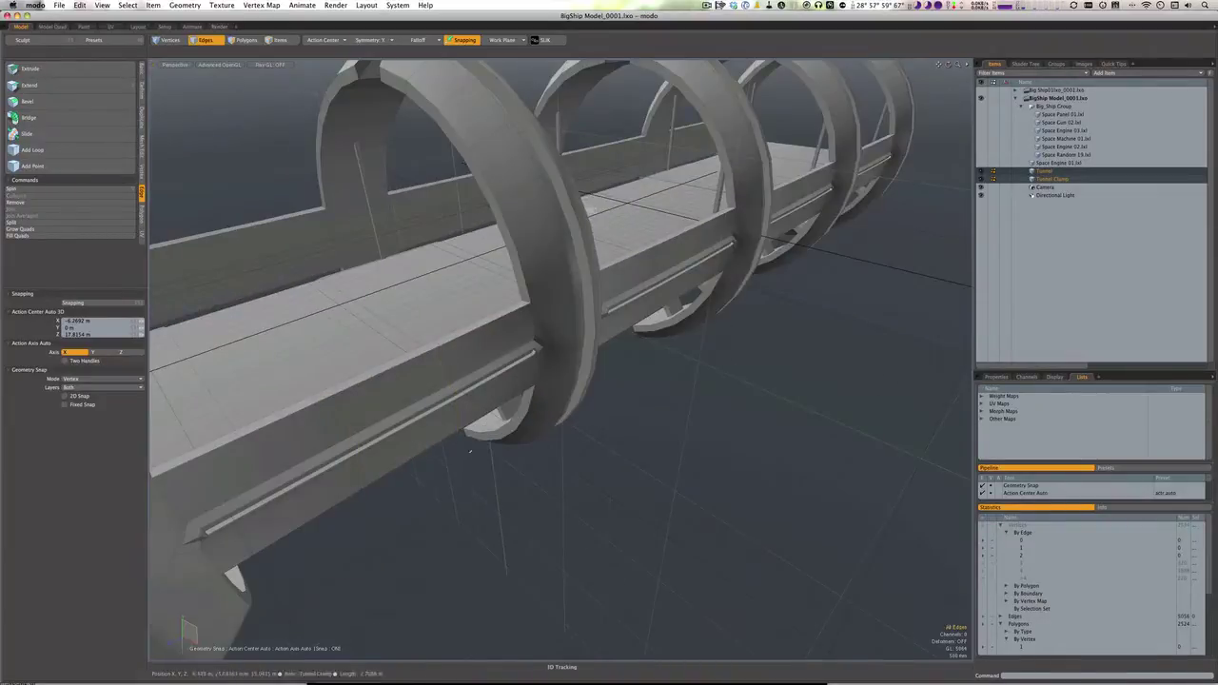
key(2)
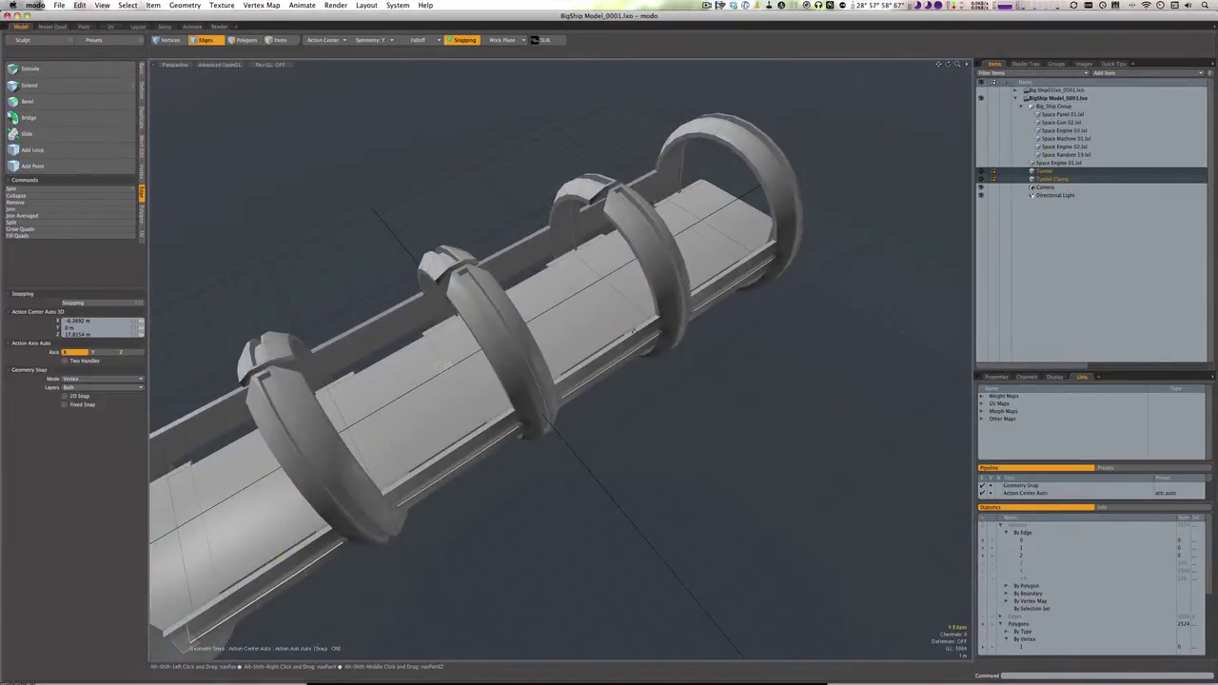
scroll(602, 353, up, 5)
scroll(562, 362, down, 5)
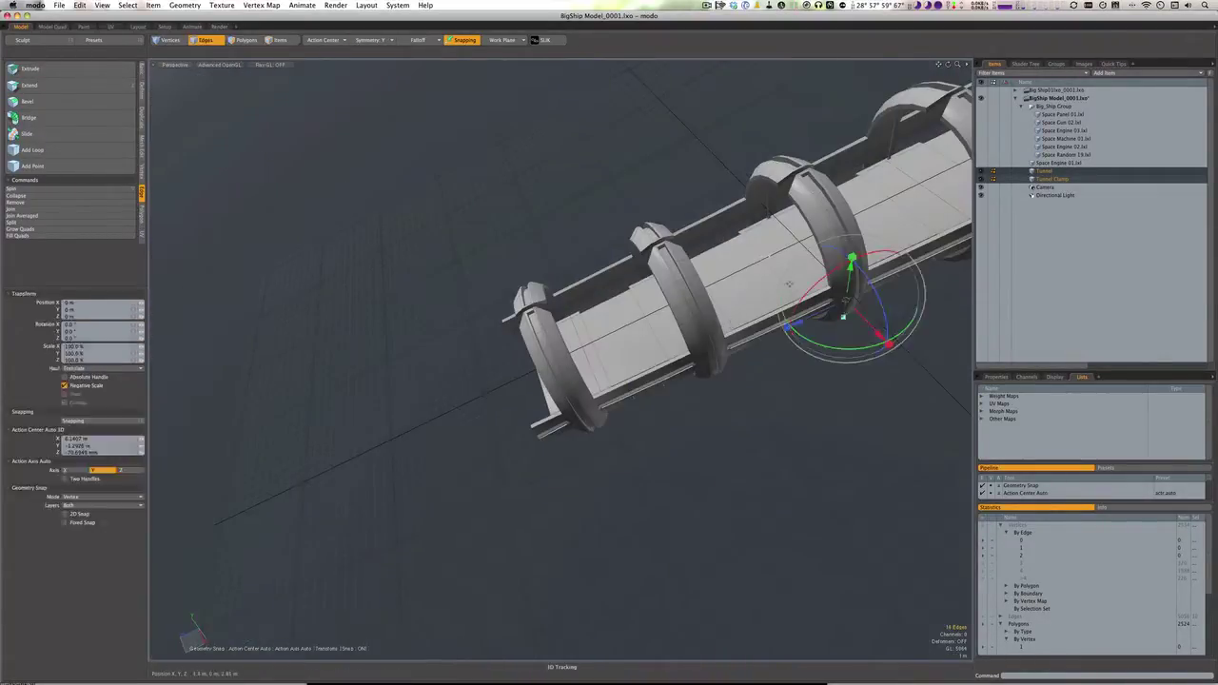
key(2)
scroll(556, 275, up, 5)
scroll(597, 296, down, 5)
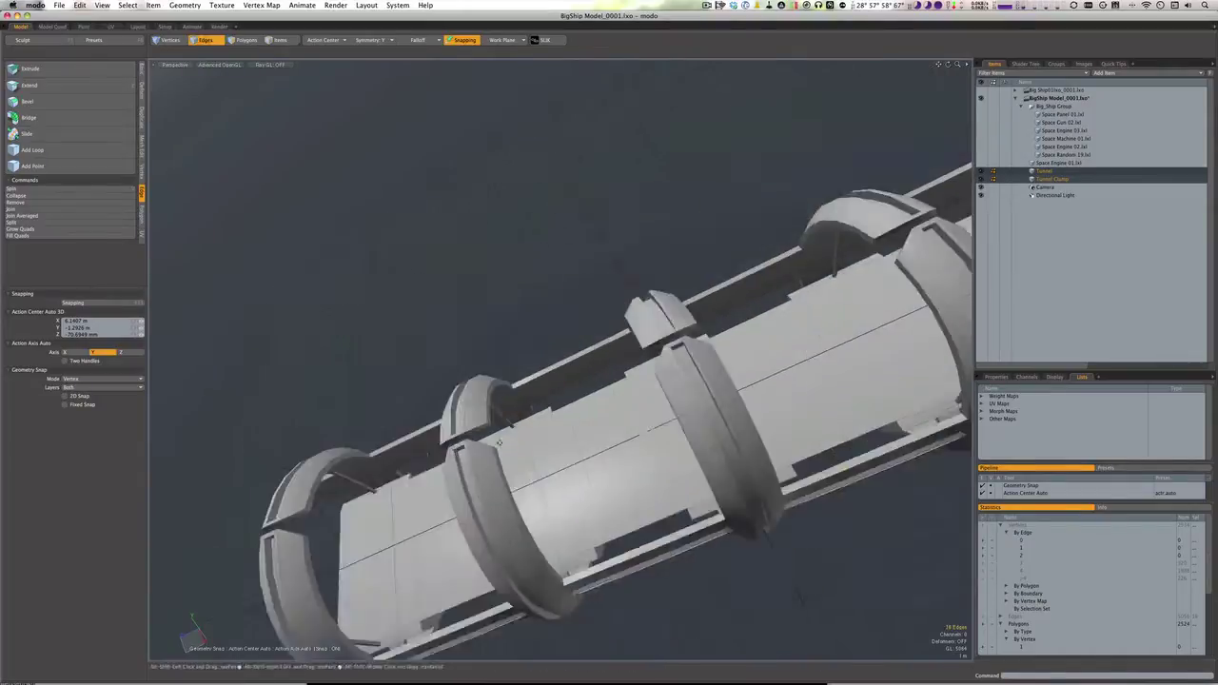
scroll(583, 418, up, 6)
scroll(562, 362, down, 8)
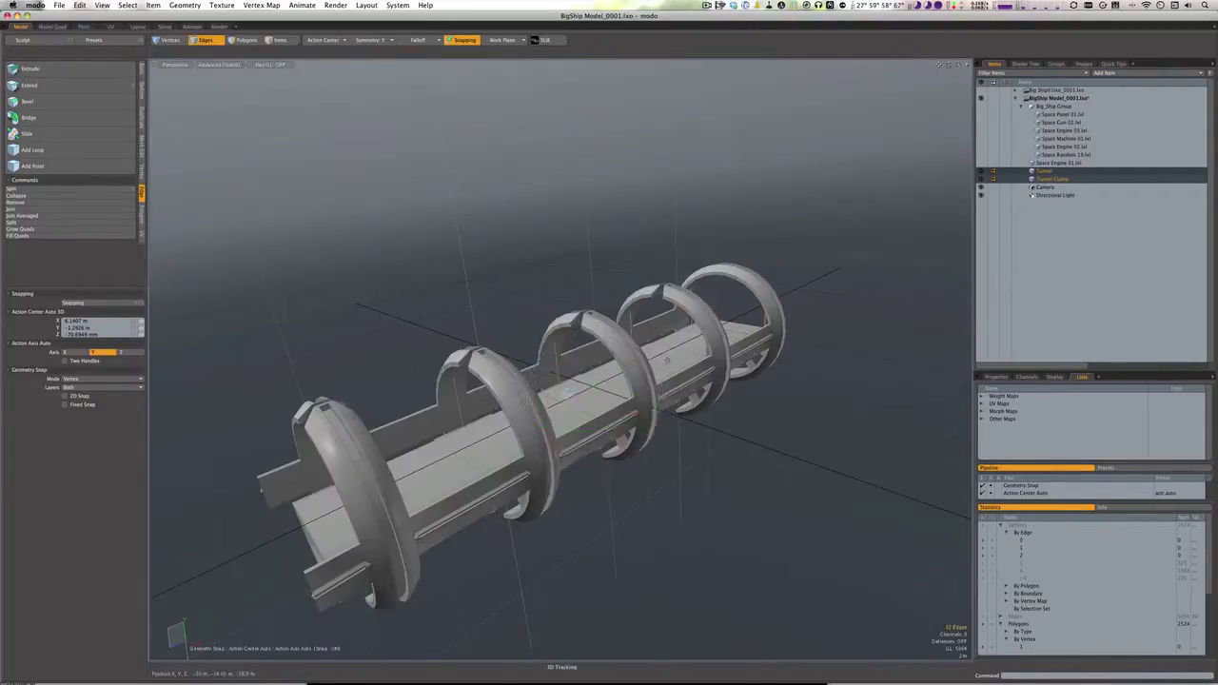
key(2)
key(Escape)
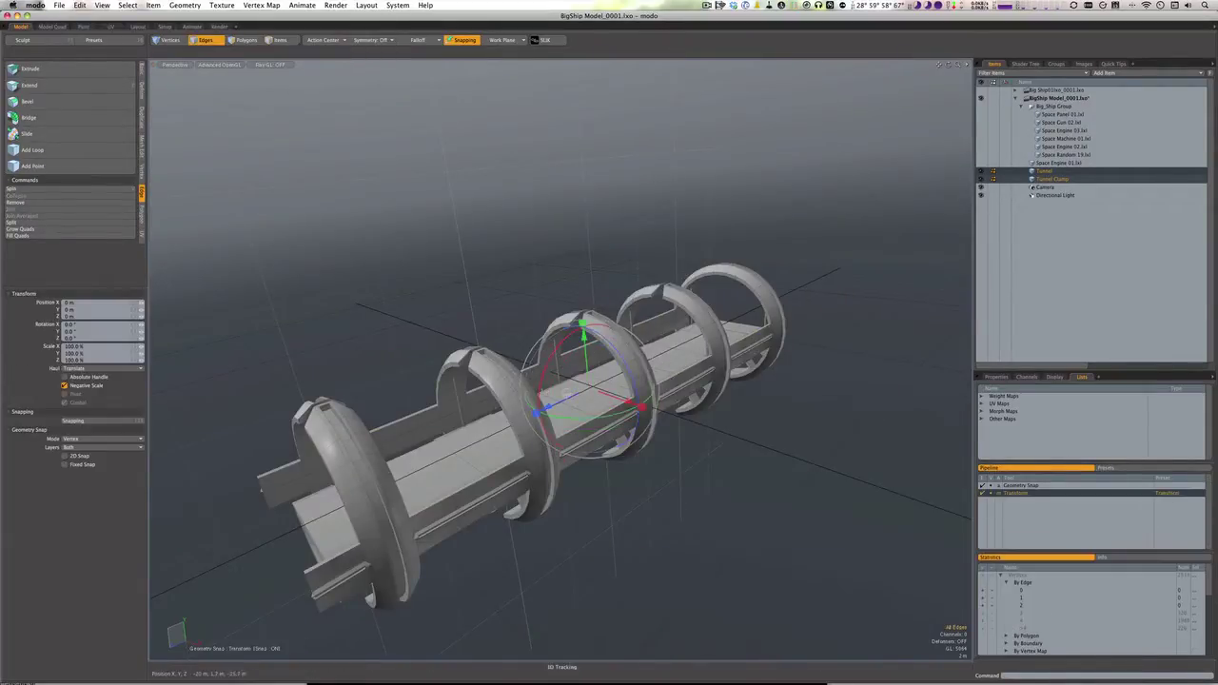
middle_drag(554, 374, 623, 323)
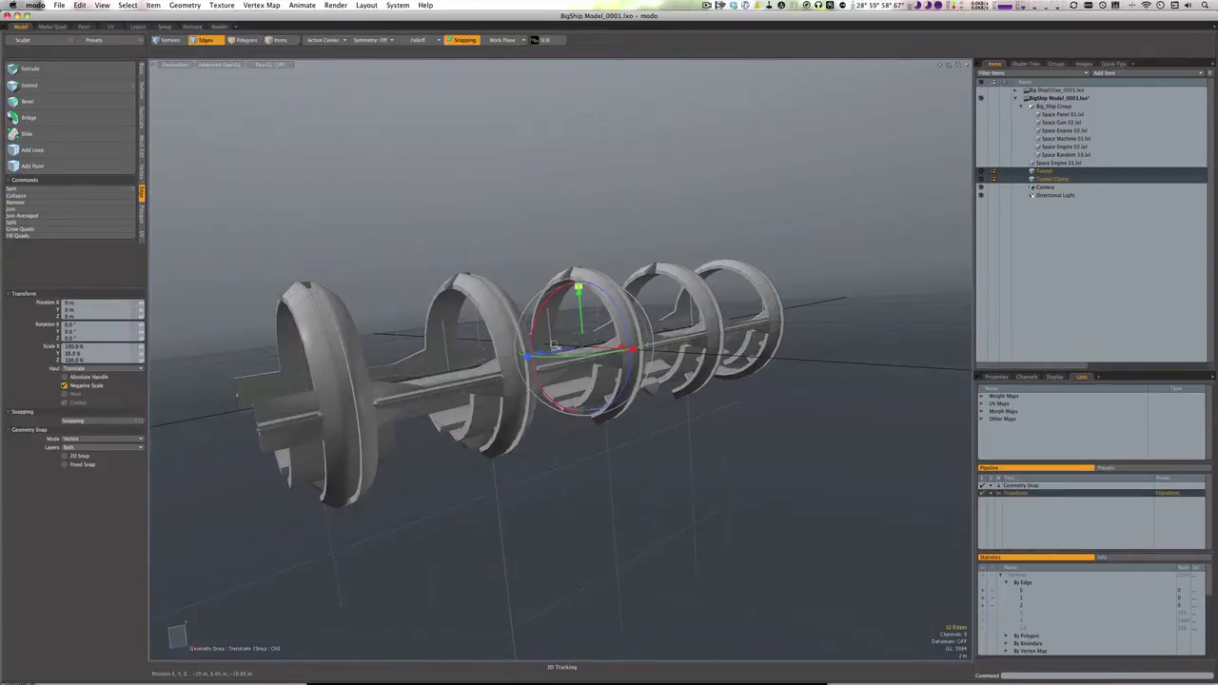
scroll(690, 273, up, 6)
key(space)
middle_drag(690, 285, 495, 285)
Enable Symmetry X and select the ring-top panels on both sides
key(3)
click(378, 54)
drag(481, 143, 576, 203)
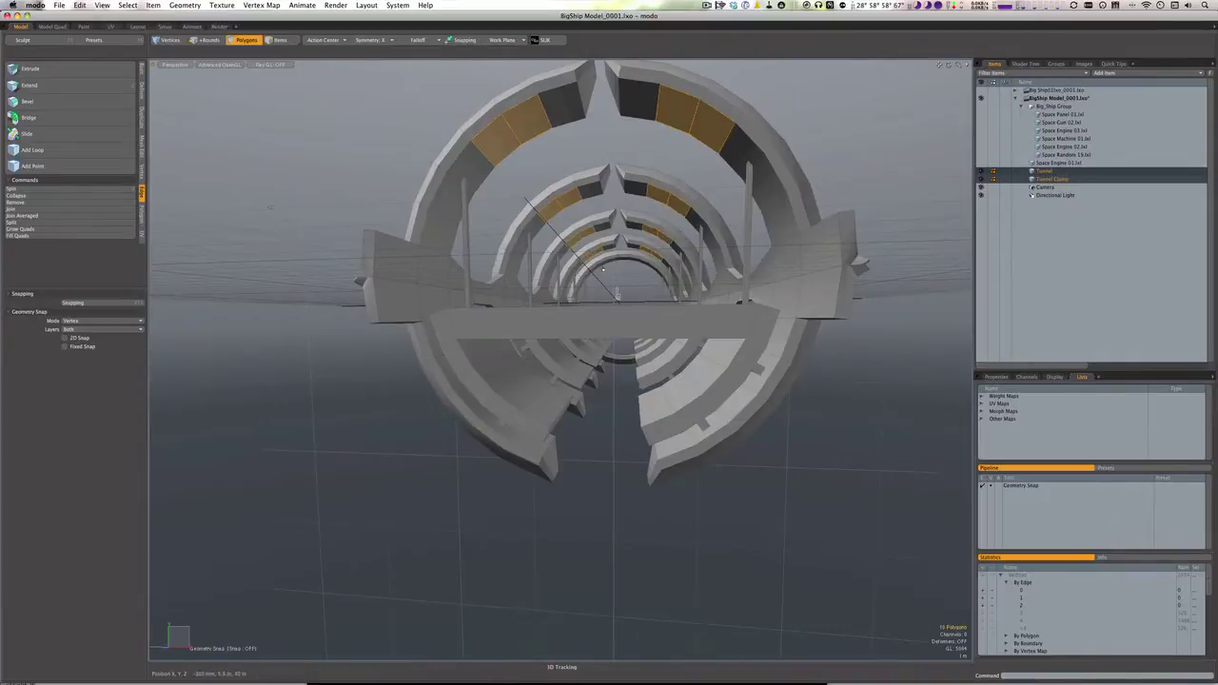
Inset the selected ring-top panels by 10 mm with Polygon Bevel
key(b)
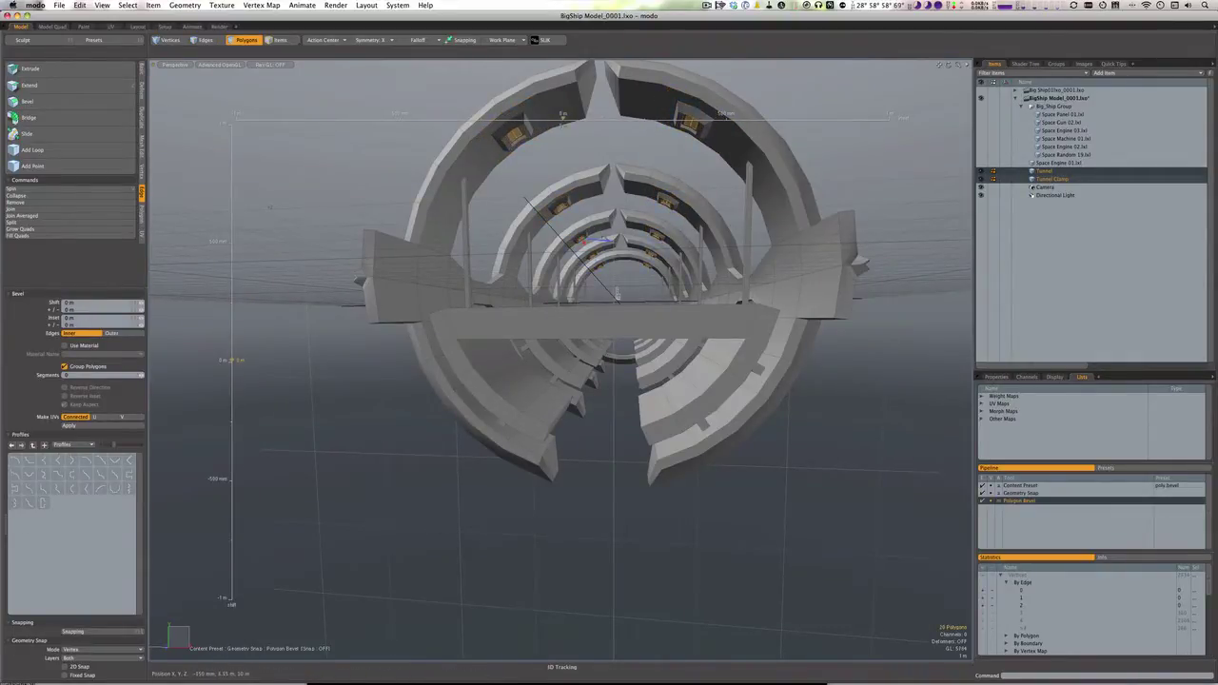
drag(617, 295, 853, 309)
key(space)
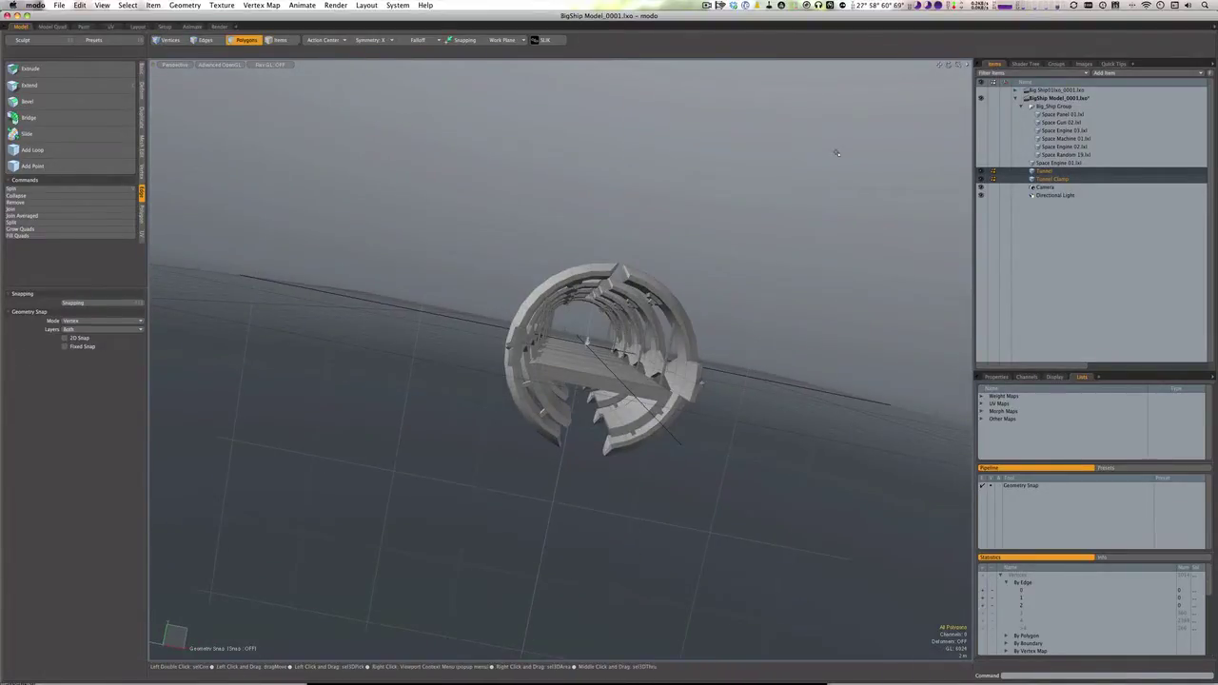
alt+drag(837, 152, 948, 174)
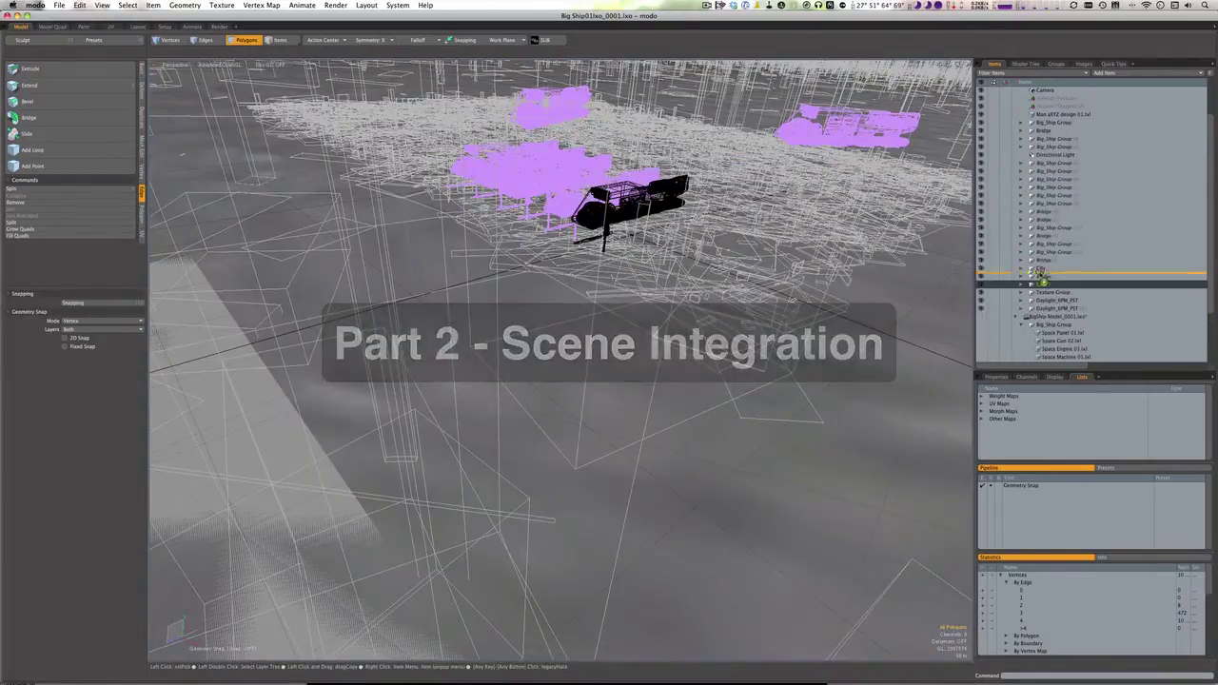
Name the new group City and switch to a front orthographic view
key(ctrl+g)
key(Return)
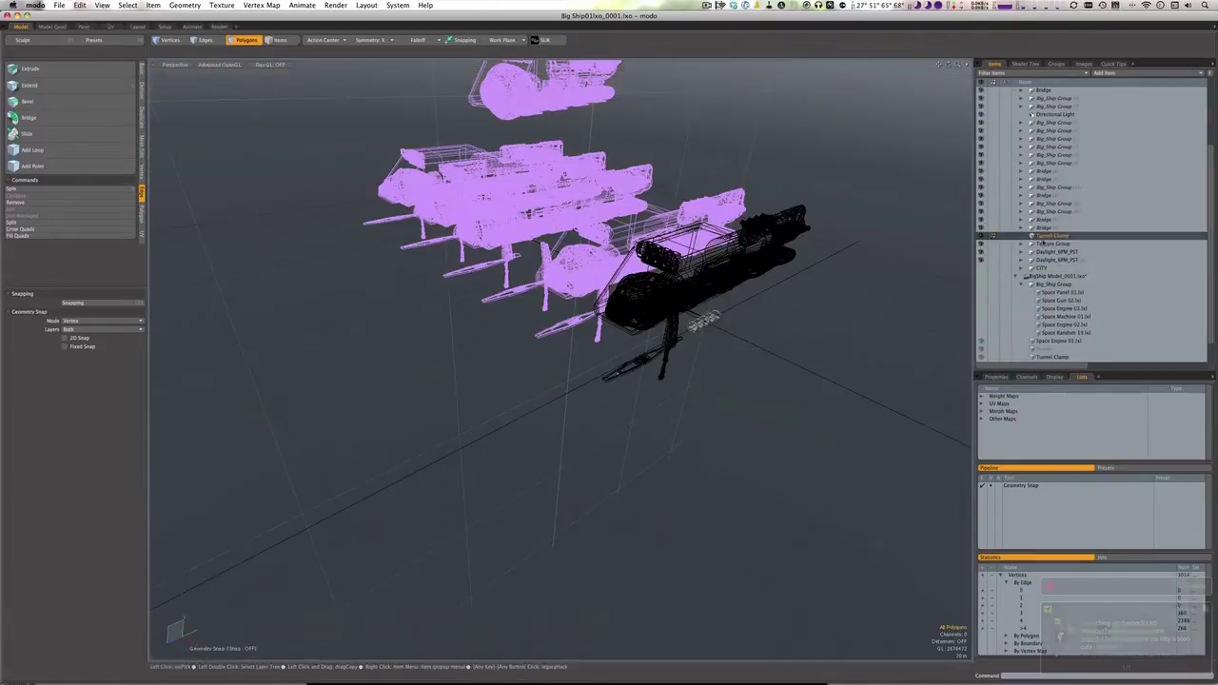
key(w)
key(KP_1)
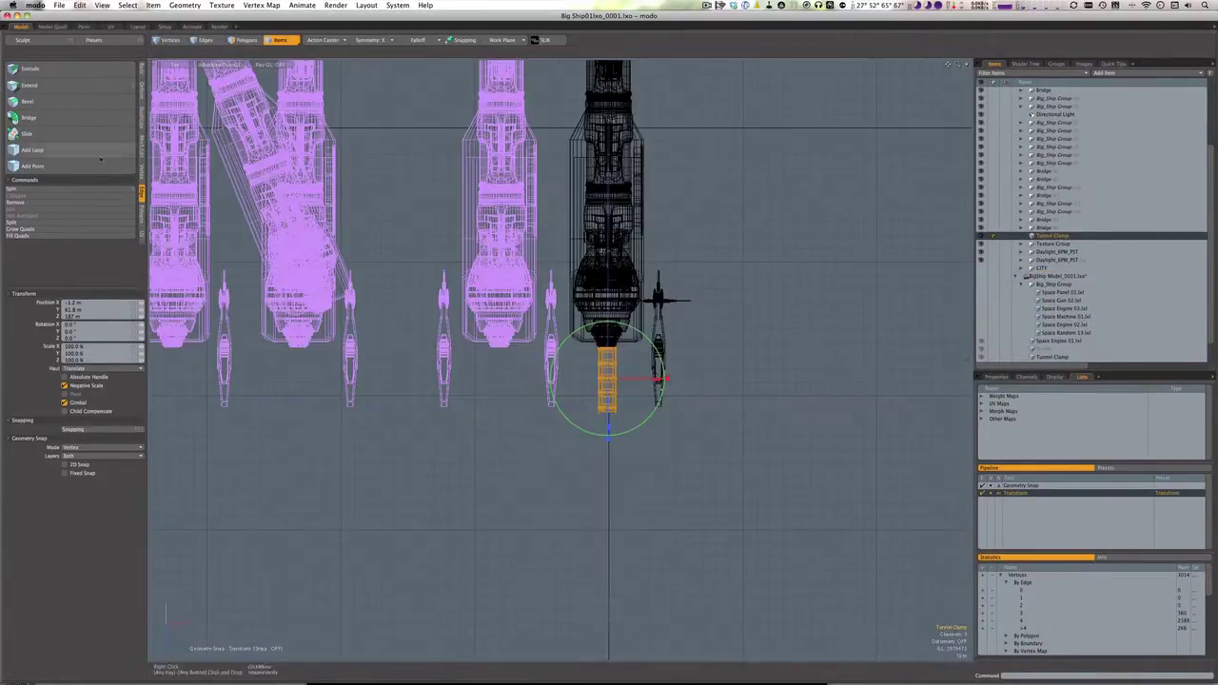
Clone the Tunnel Clamp leftward, parent the clones to Root, and slide a copy under another ship
click(22, 139)
drag(607, 379, 552, 379)
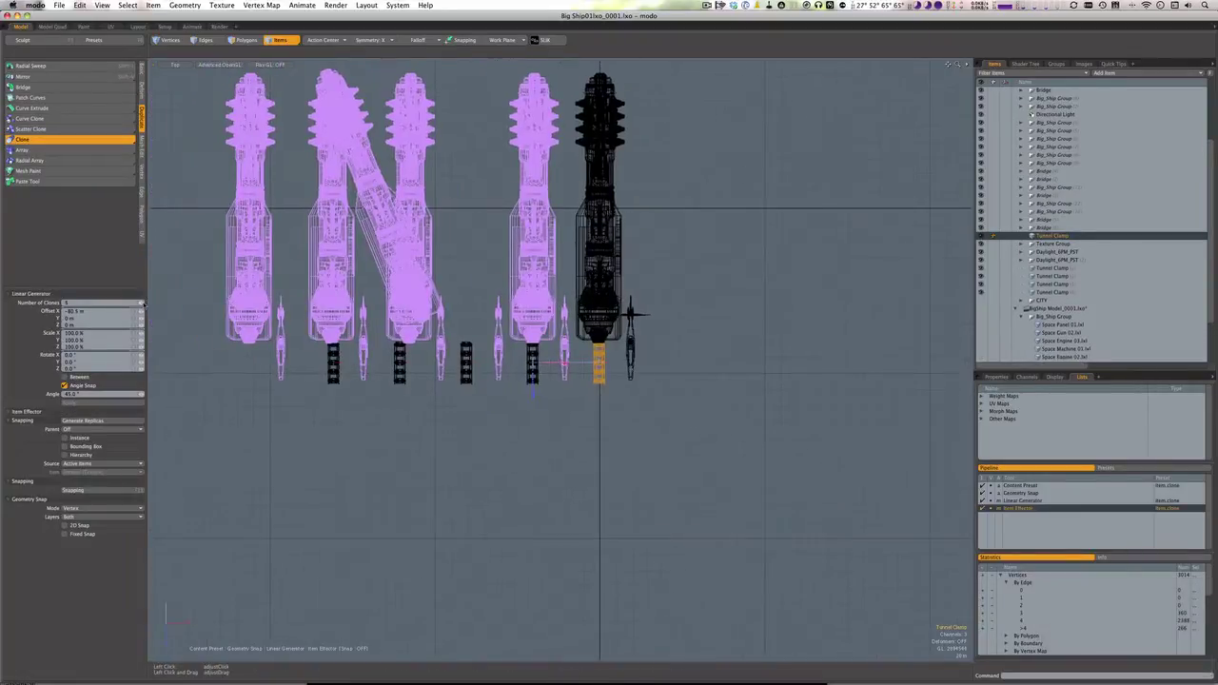
click(105, 429)
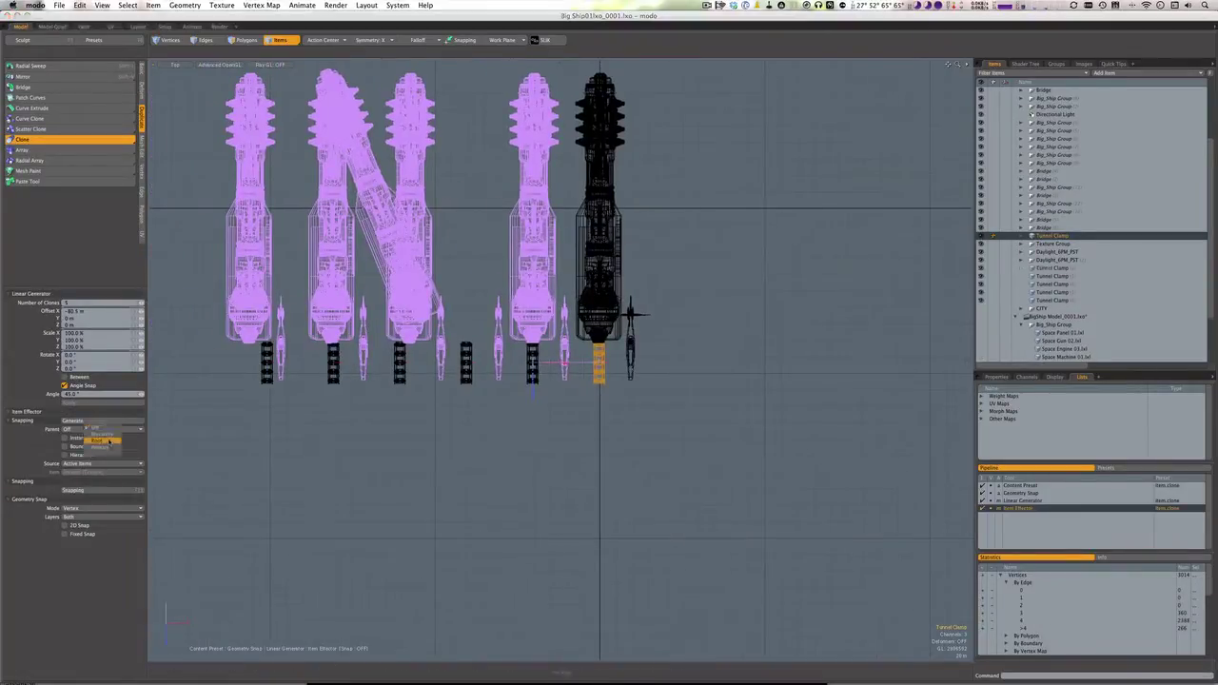
click(104, 441)
key(w)
drag(630, 389, 534, 389)
key(space)
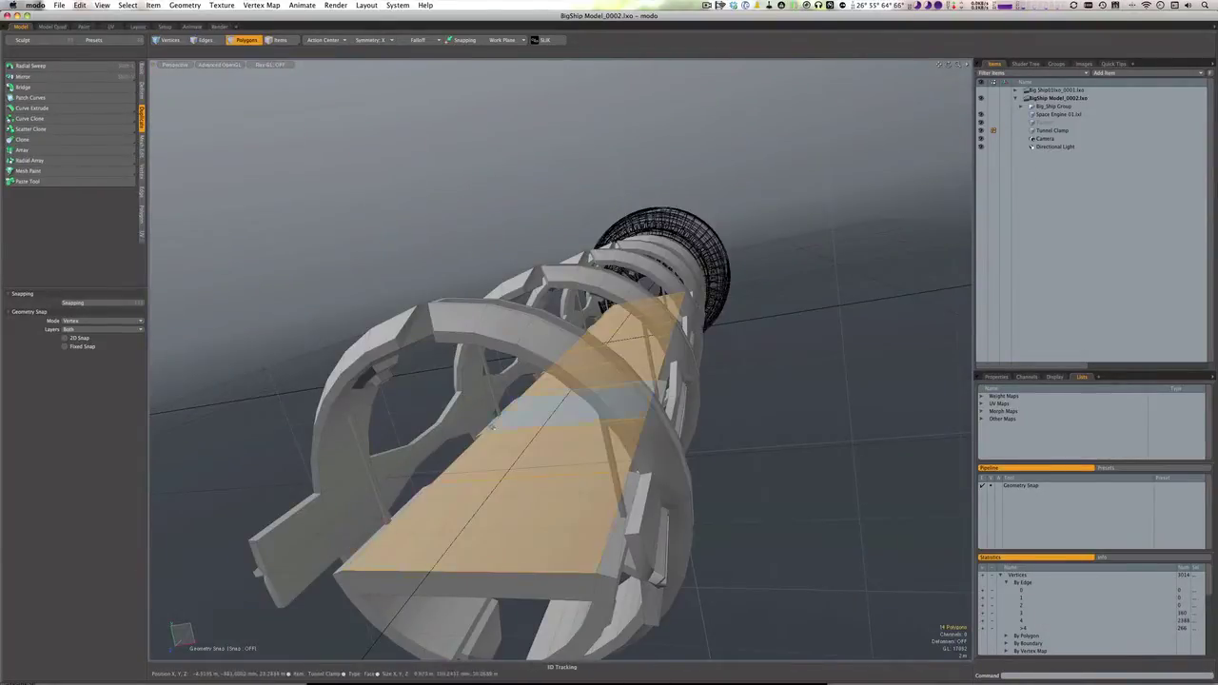
Bevel and reposition the selected floor panel, then assign it a new floor material
key(b)
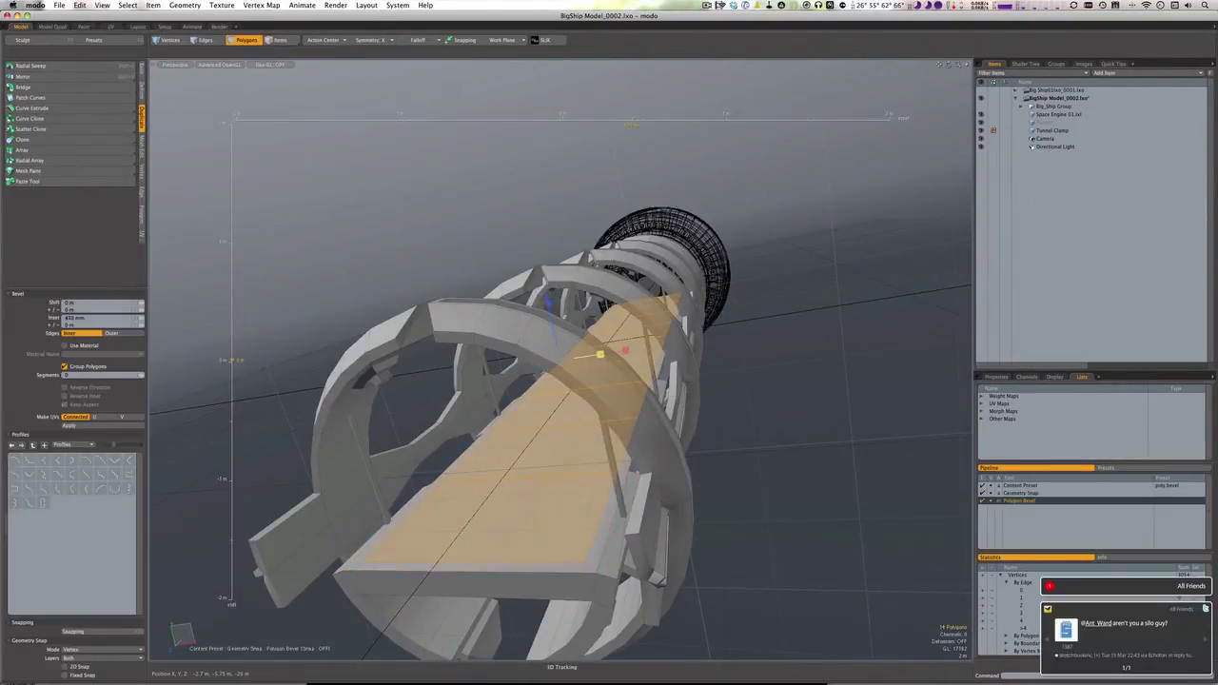
key(space)
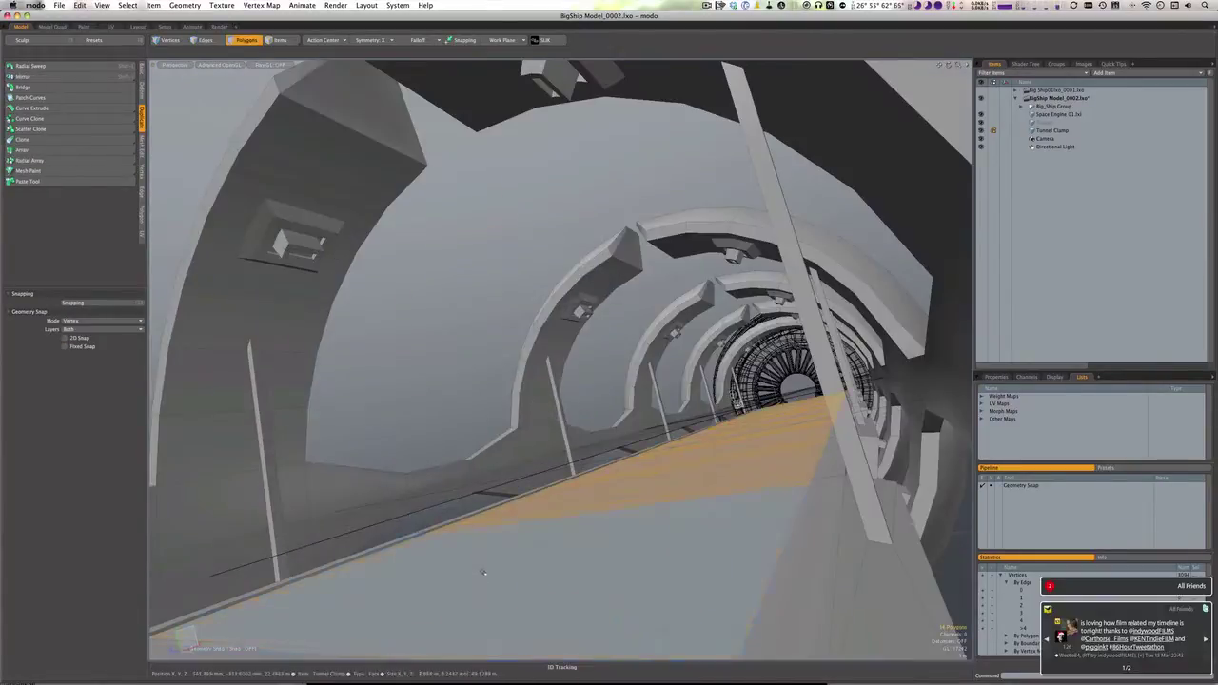
key(y)
key(space)
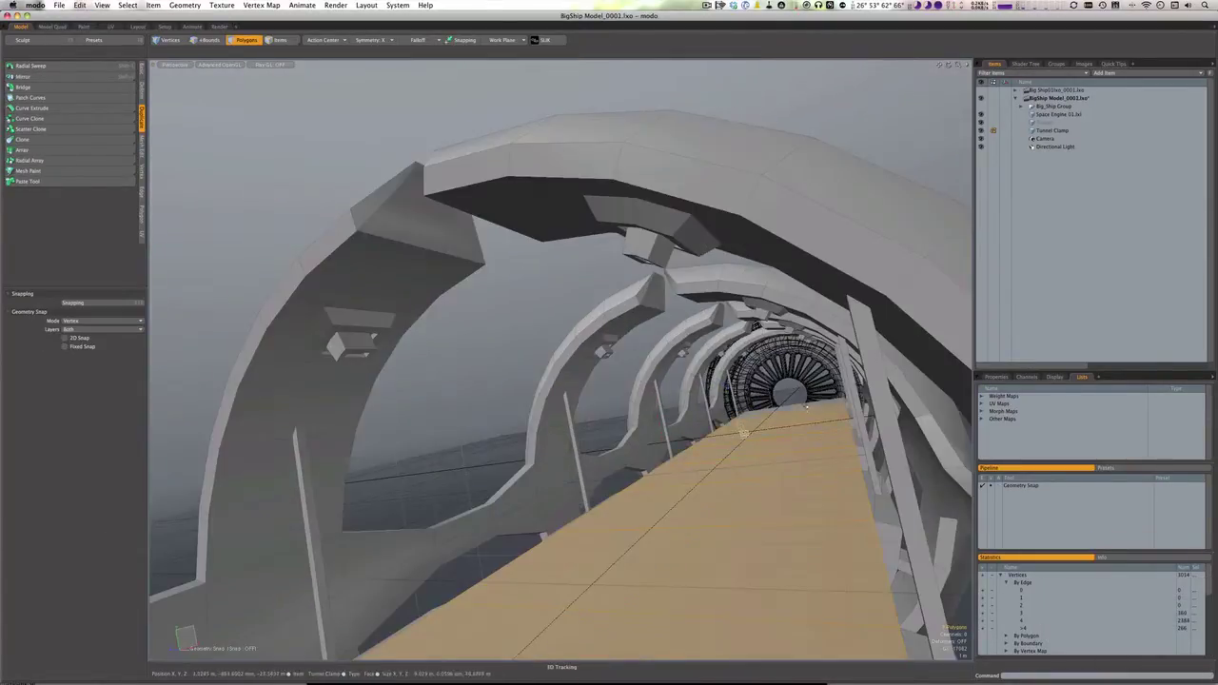
key(b)
key(m)
click(686, 328)
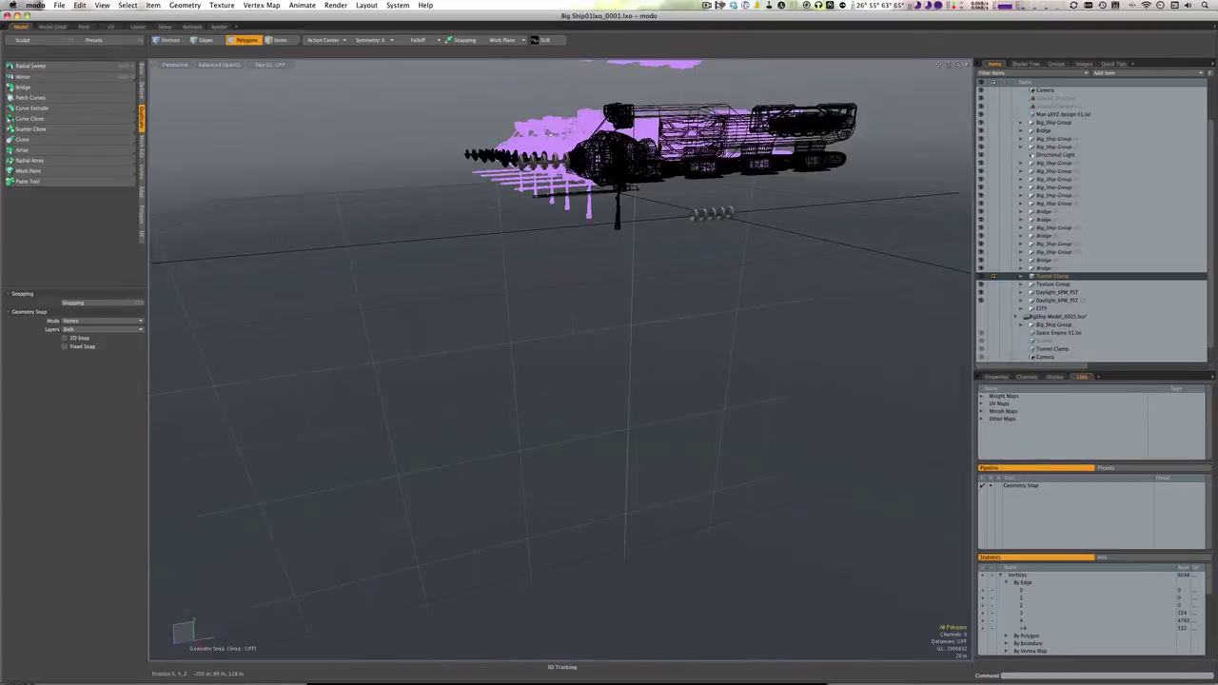
Create instance clones of the Tunnel Clamp from the top view
click(1066, 278)
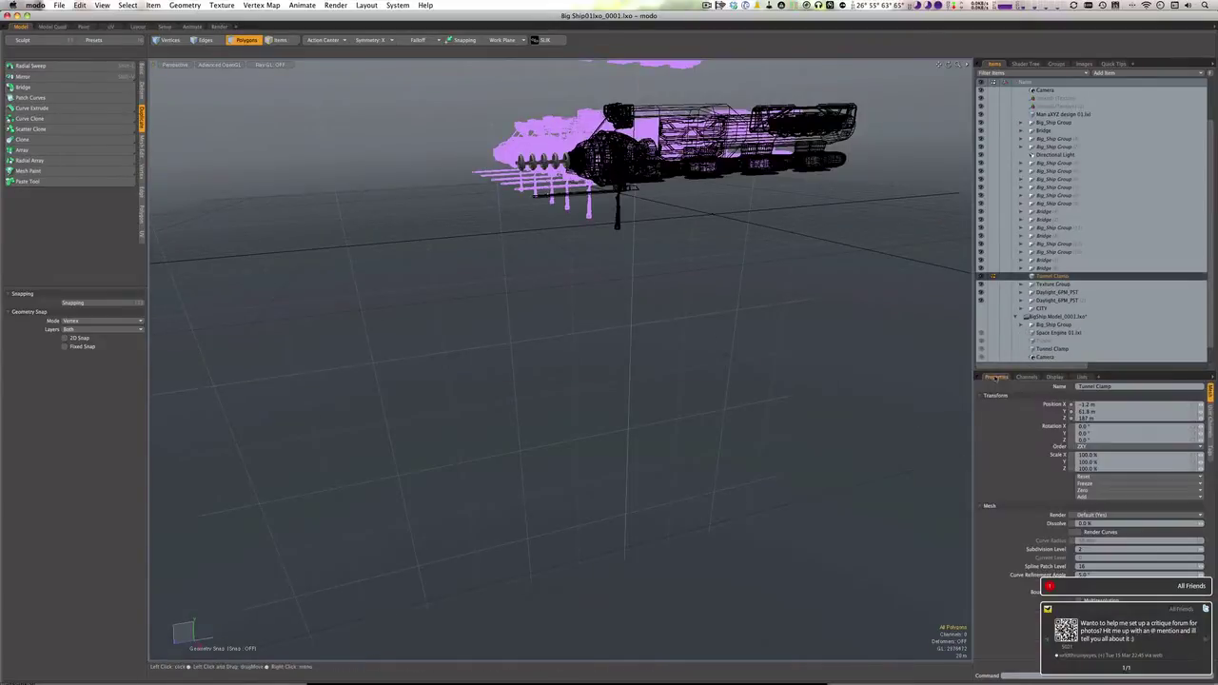
click(1023, 284)
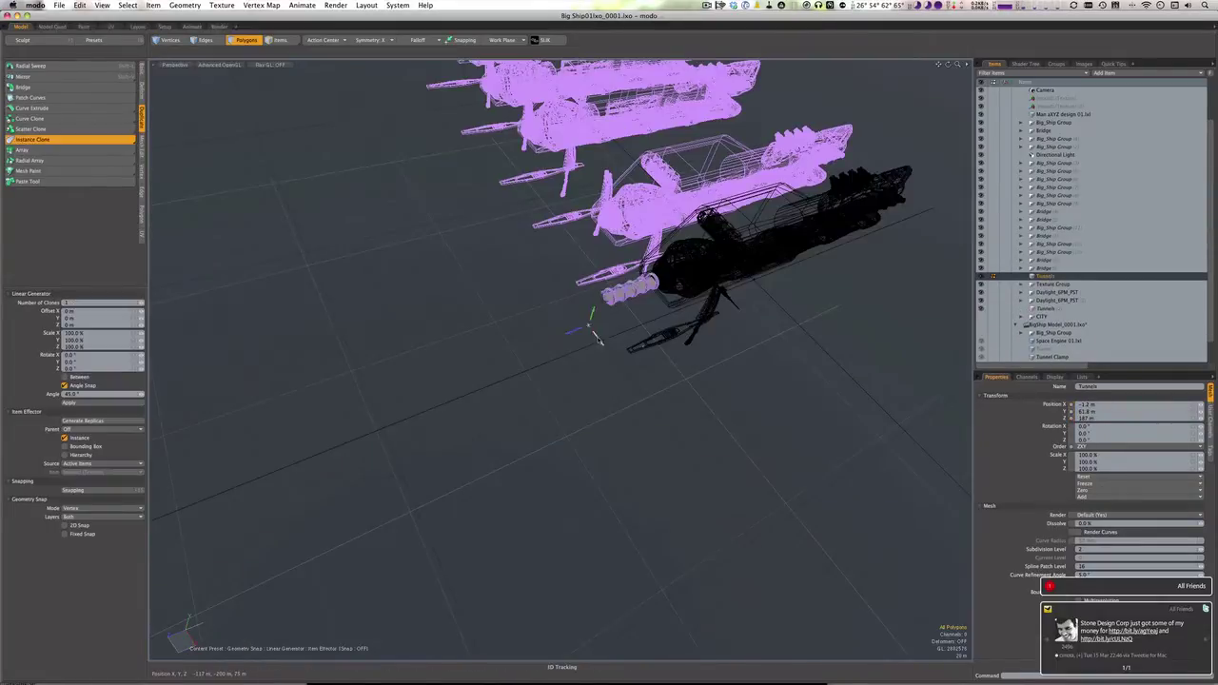
click(174, 64)
click(181, 78)
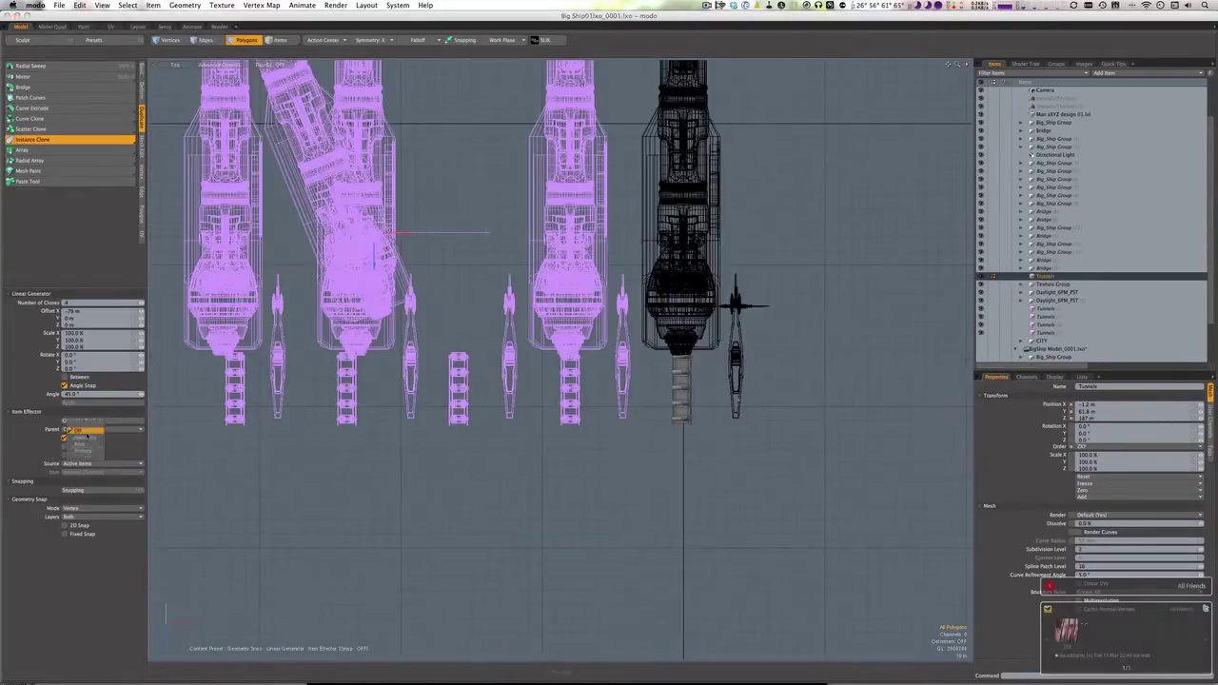
In Items mode, move the lone tunnel under the second ship
key(5)
click(458, 387)
key(w)
drag(458, 387, 353, 389)
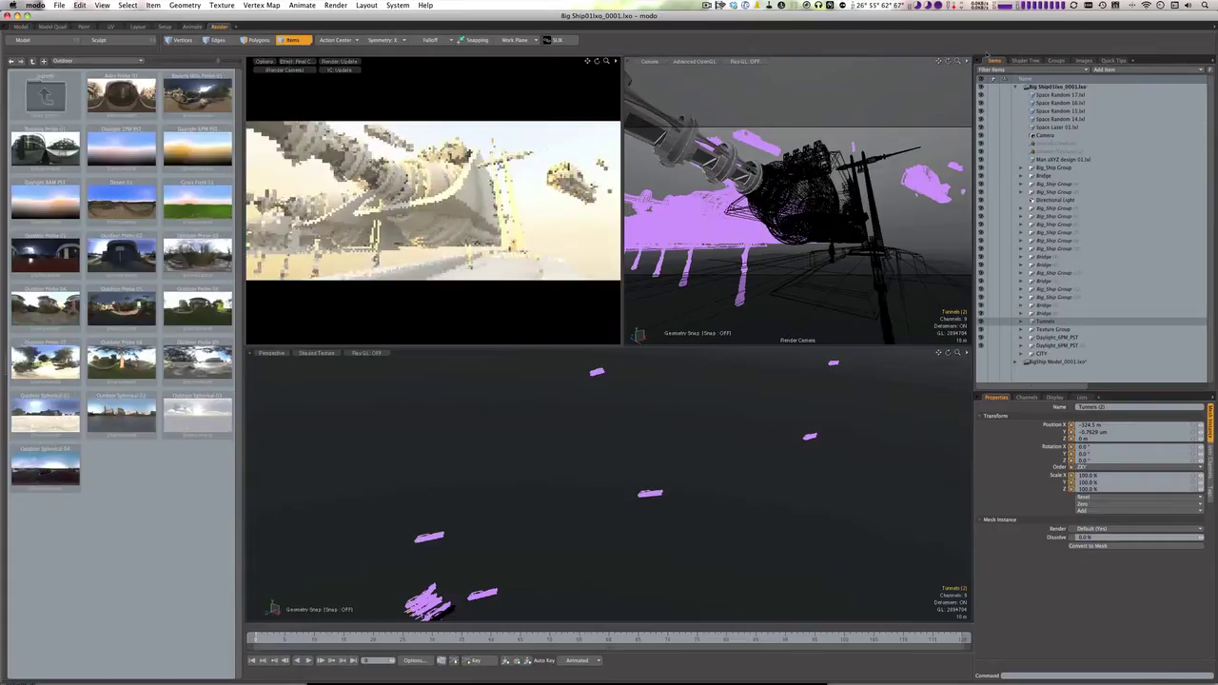
Browse the material preset folders (Metal, Organic, Sample Layers) beside the Shader Tree
click(1026, 60)
click(59, 60)
click(54, 79)
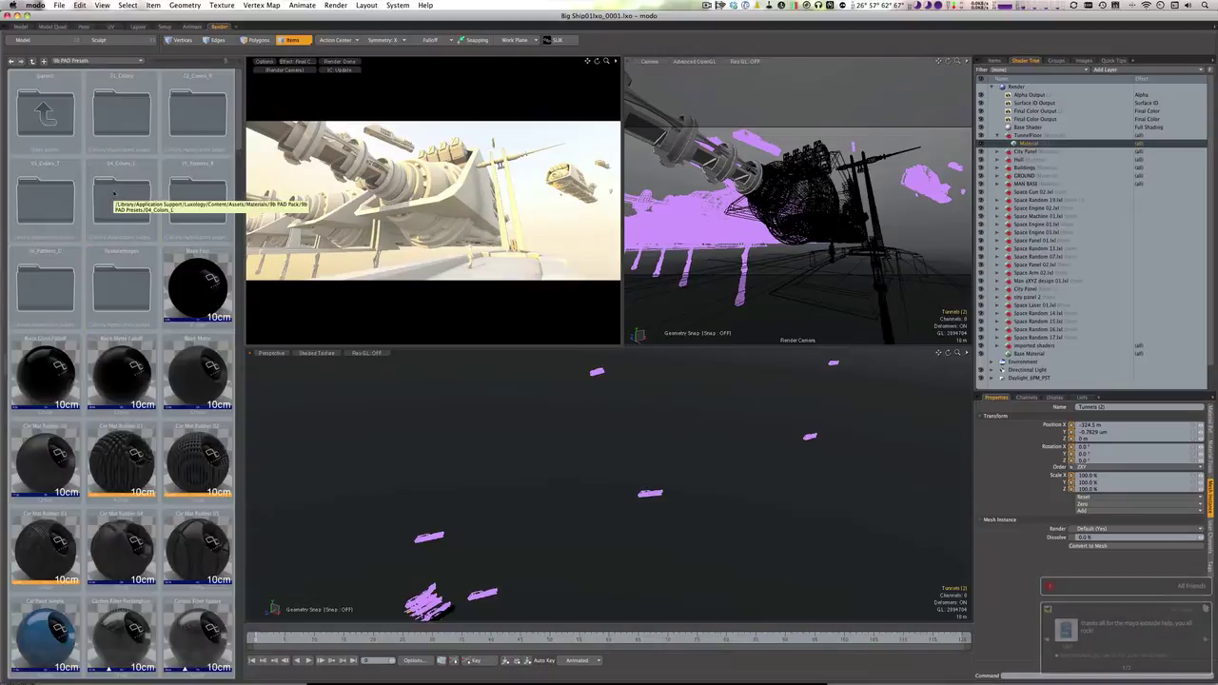
click(59, 60)
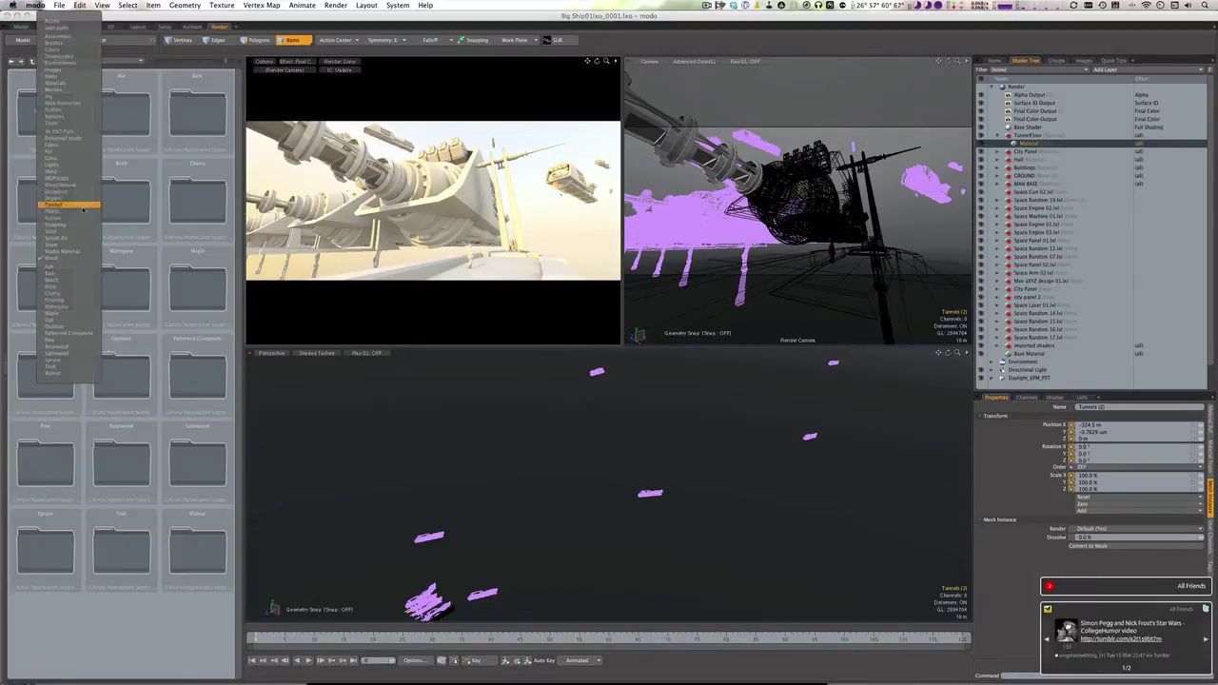
click(67, 175)
click(59, 60)
click(95, 96)
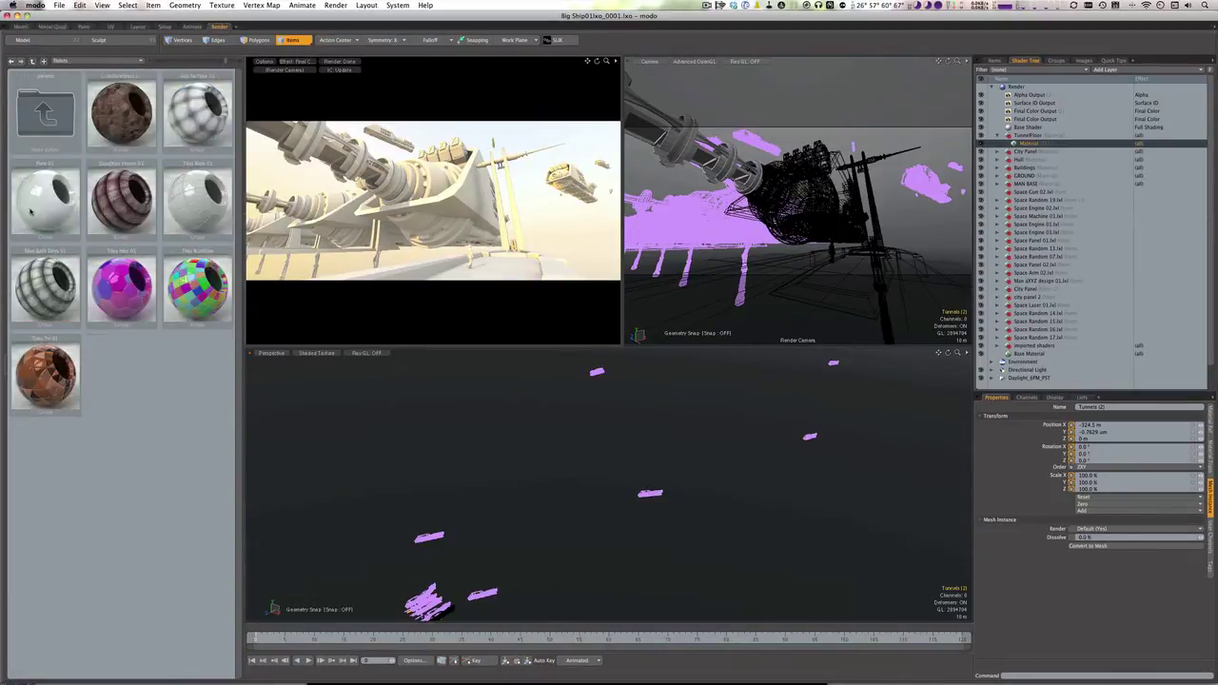
click(31, 60)
double_click(38, 386)
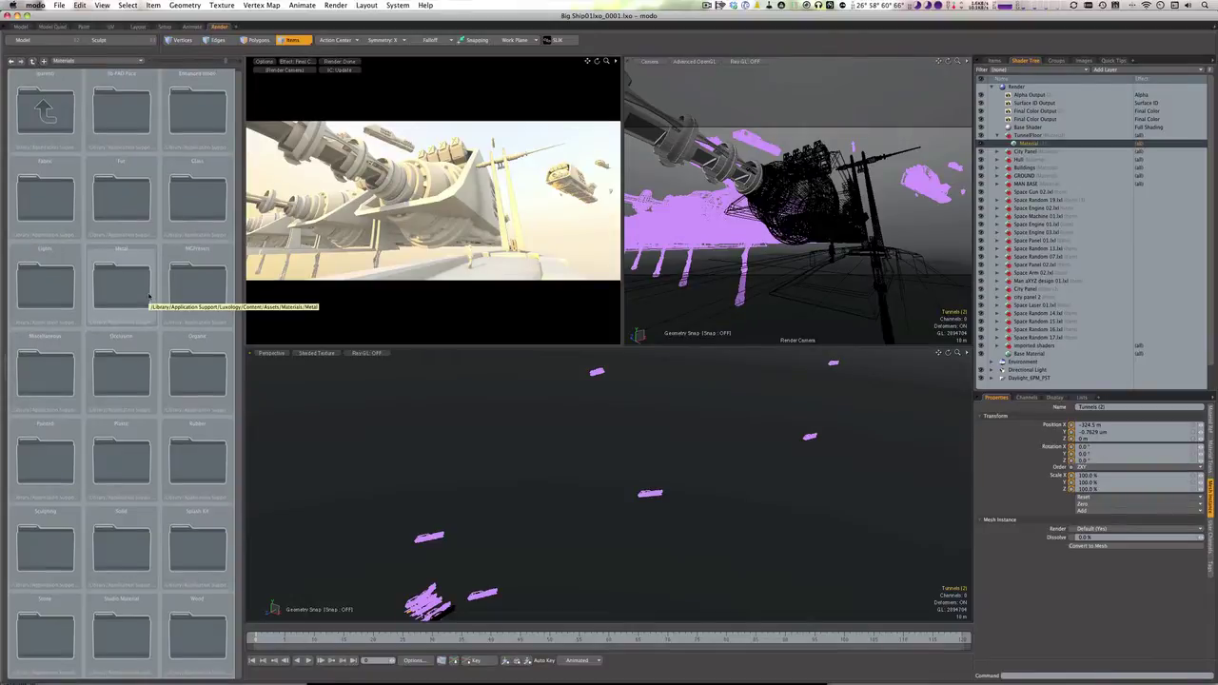
double_click(95, 285)
click(32, 60)
Apply the Spotify tutorial preset to the TunnelFloor material and inspect its spots layer
click(1104, 70)
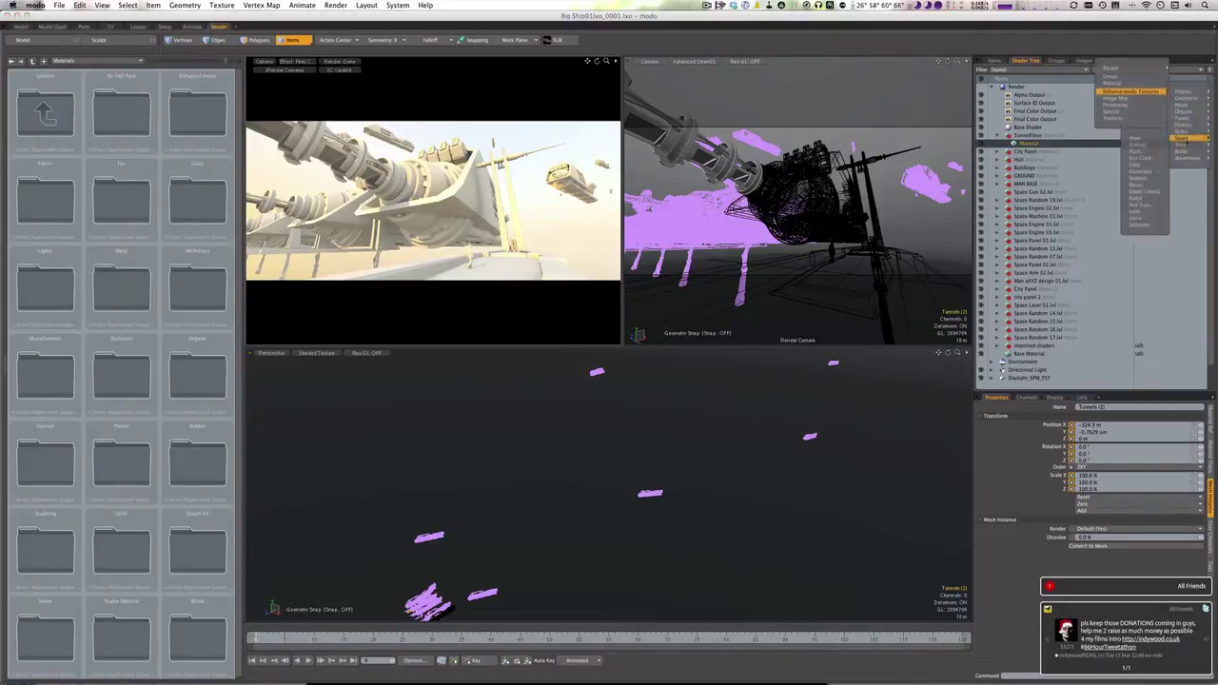
click(59, 60)
click(66, 153)
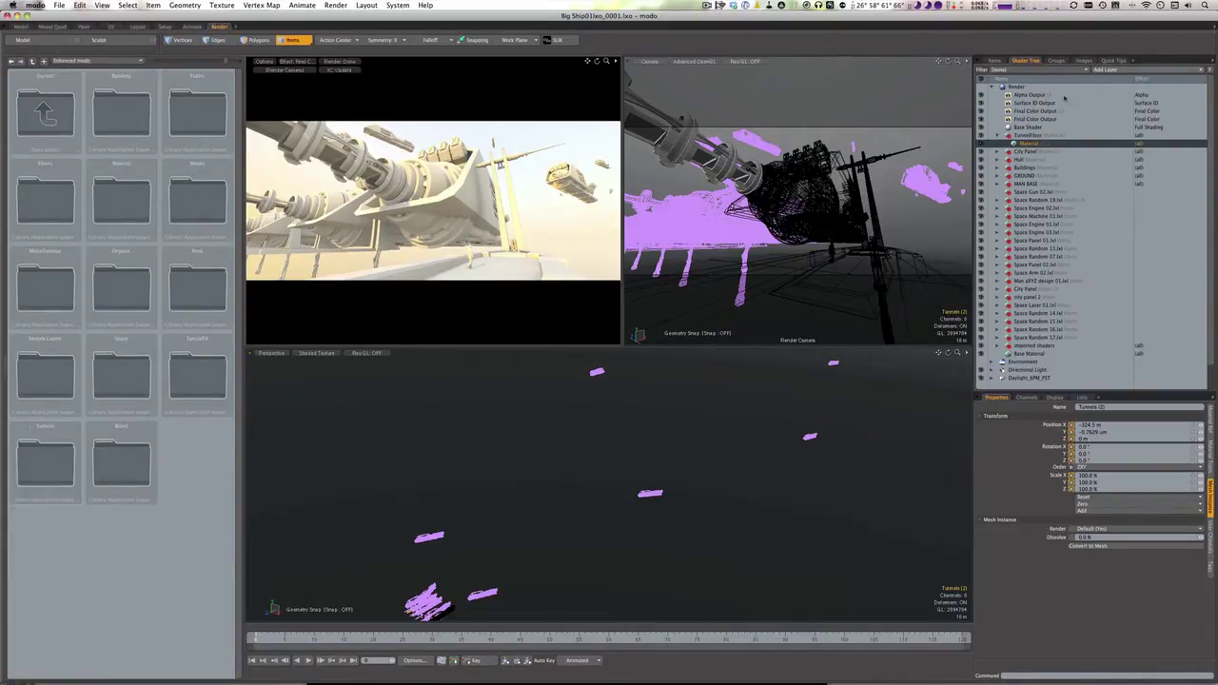
double_click(45, 463)
drag(45, 376, 1037, 142)
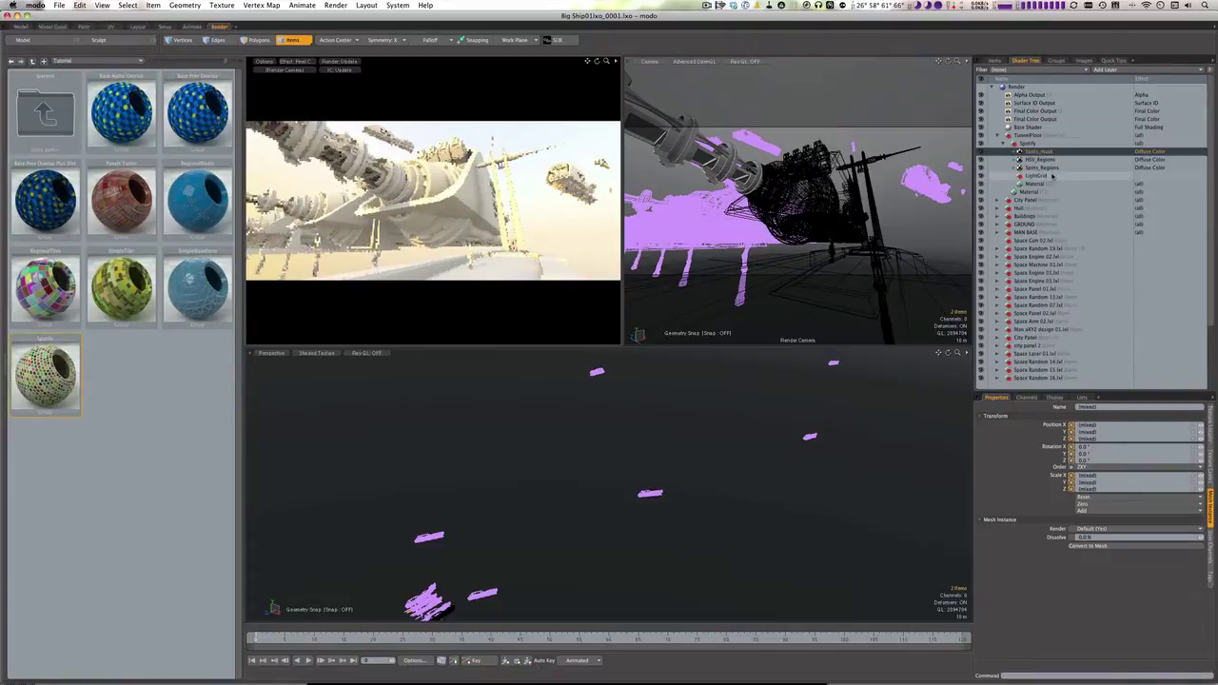
click(1030, 162)
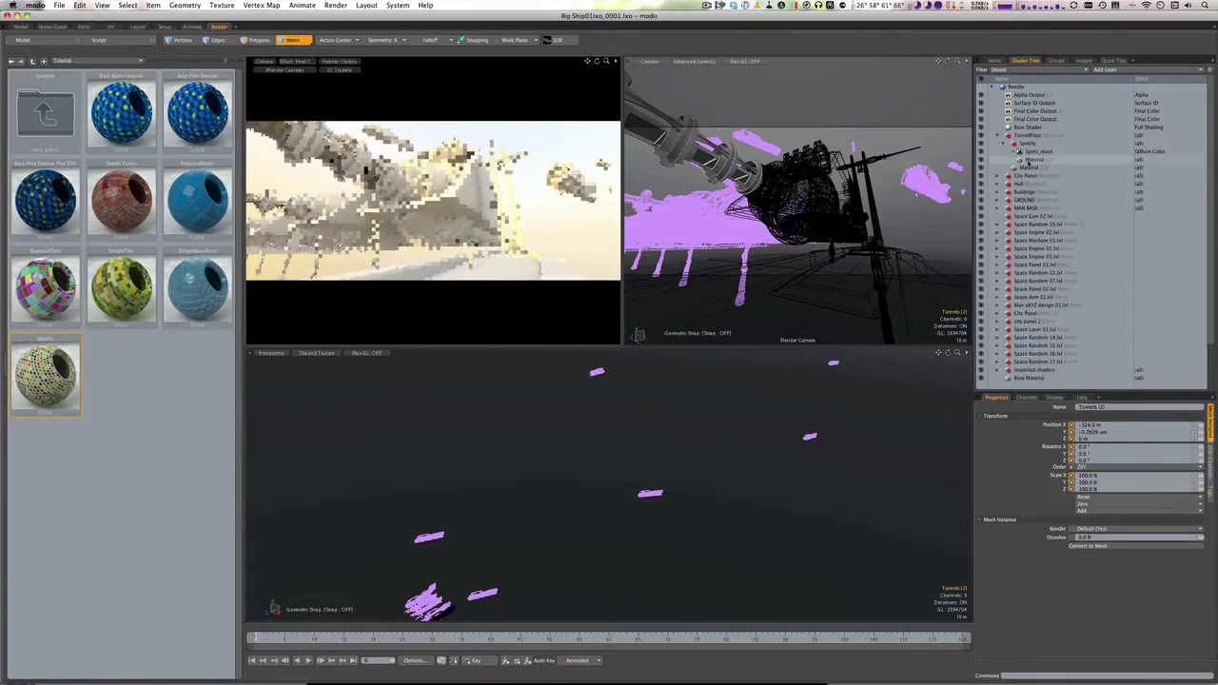
click(1033, 152)
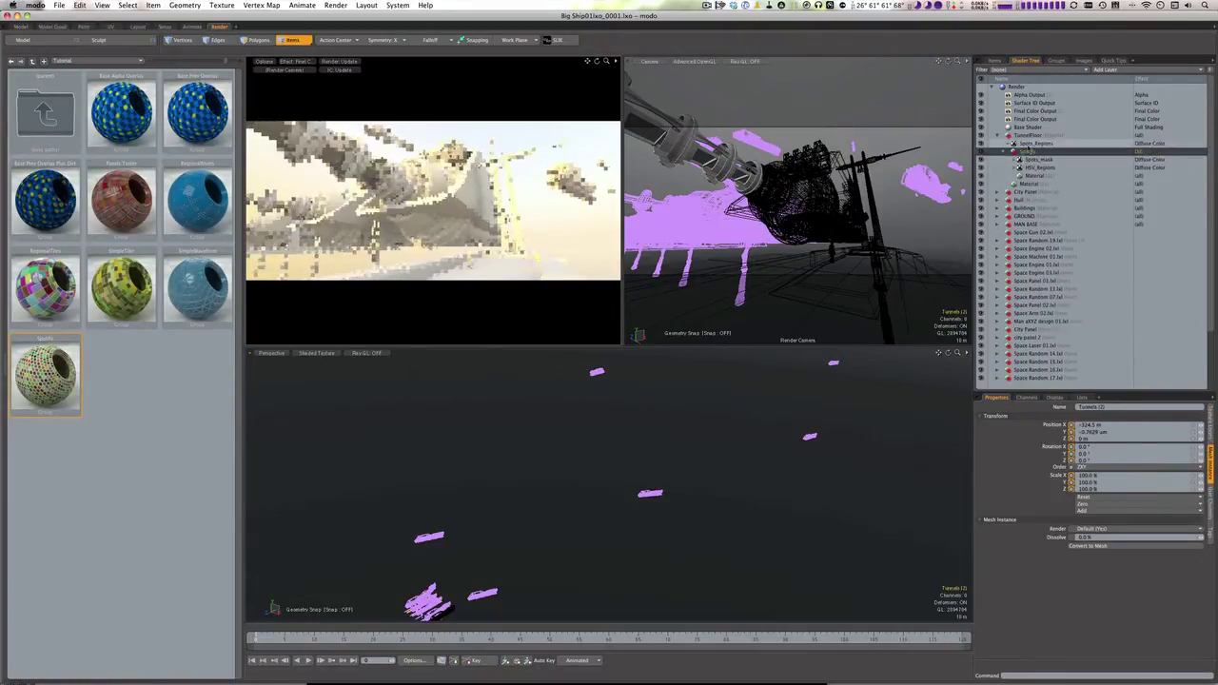
Remove the spots layer and add a Checker texture to TunnelFloor
click(32, 60)
click(1104, 70)
mouse_move(1104, 101)
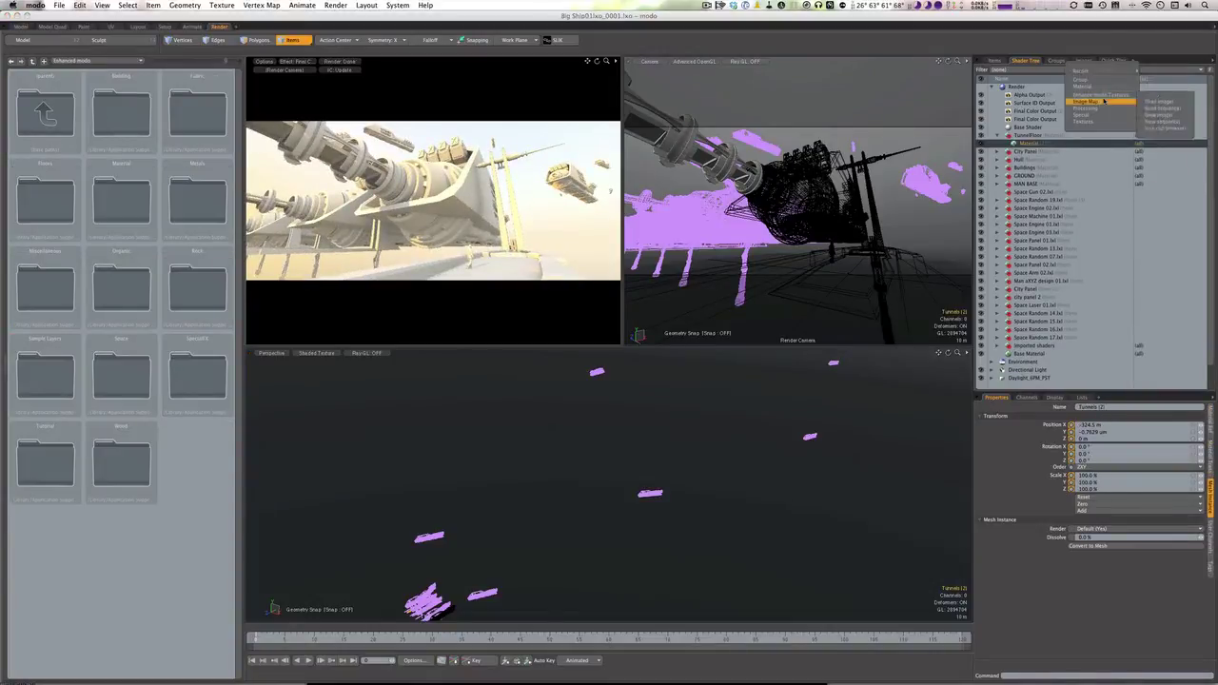
click(1150, 128)
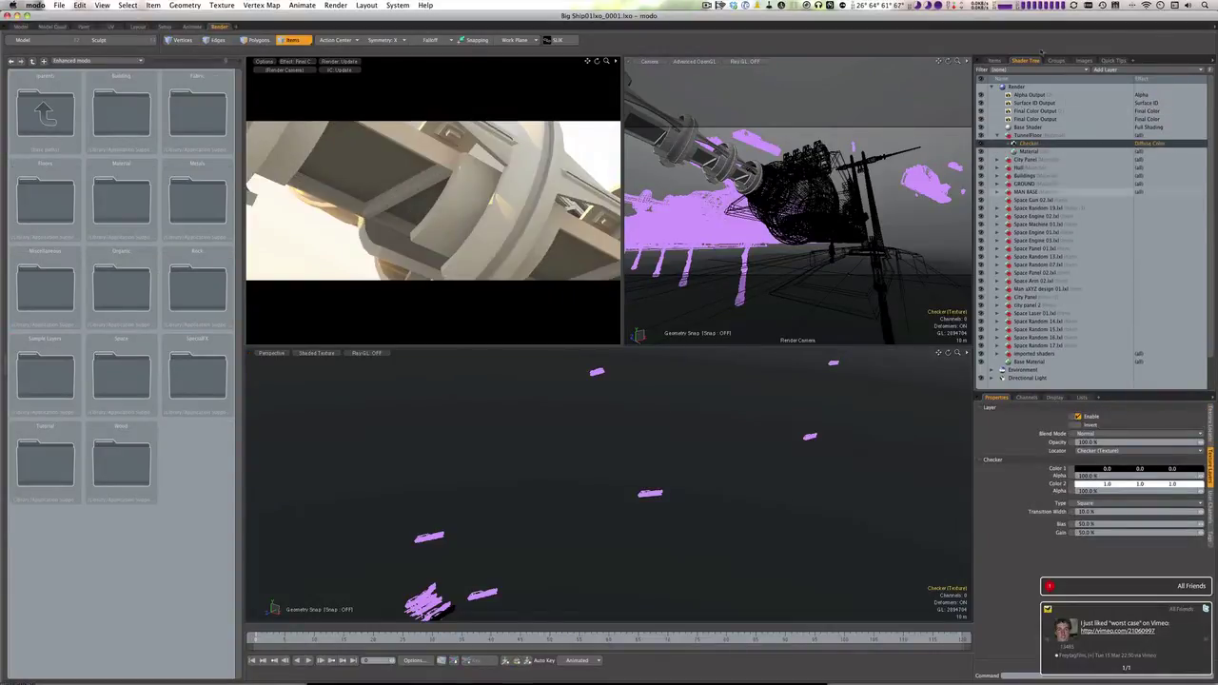
Set the checker to 50 mm projected along Z, then delete the checker layer
click(1211, 422)
text(50 mm)
key(Return)
click(1180, 553)
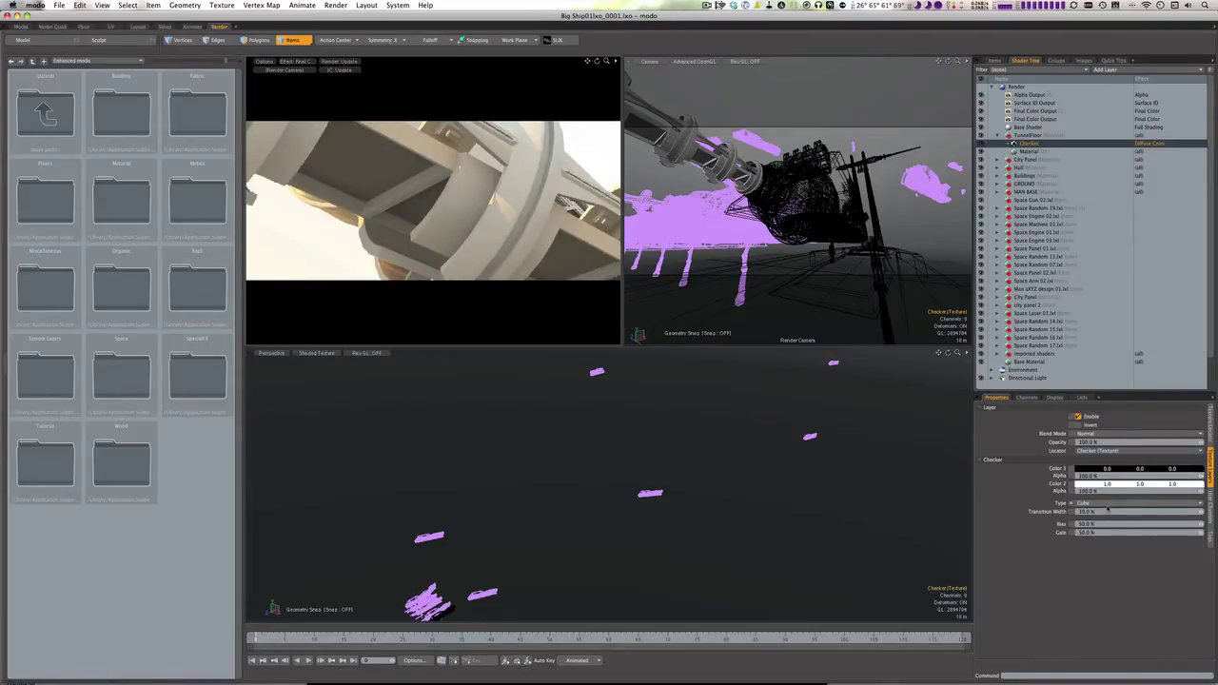
click(1125, 423)
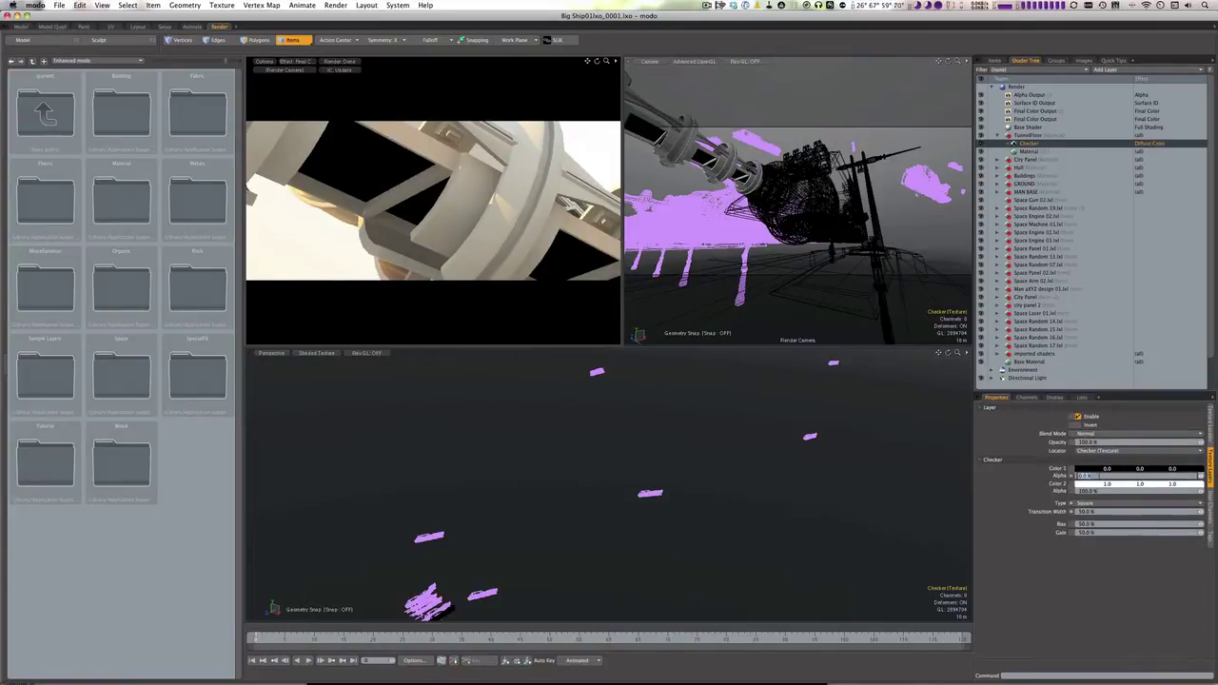
key(Delete)
click(1104, 70)
Add a Grid texture to TunnelFloor driving Diffuse Amount
mouse_move(1109, 117)
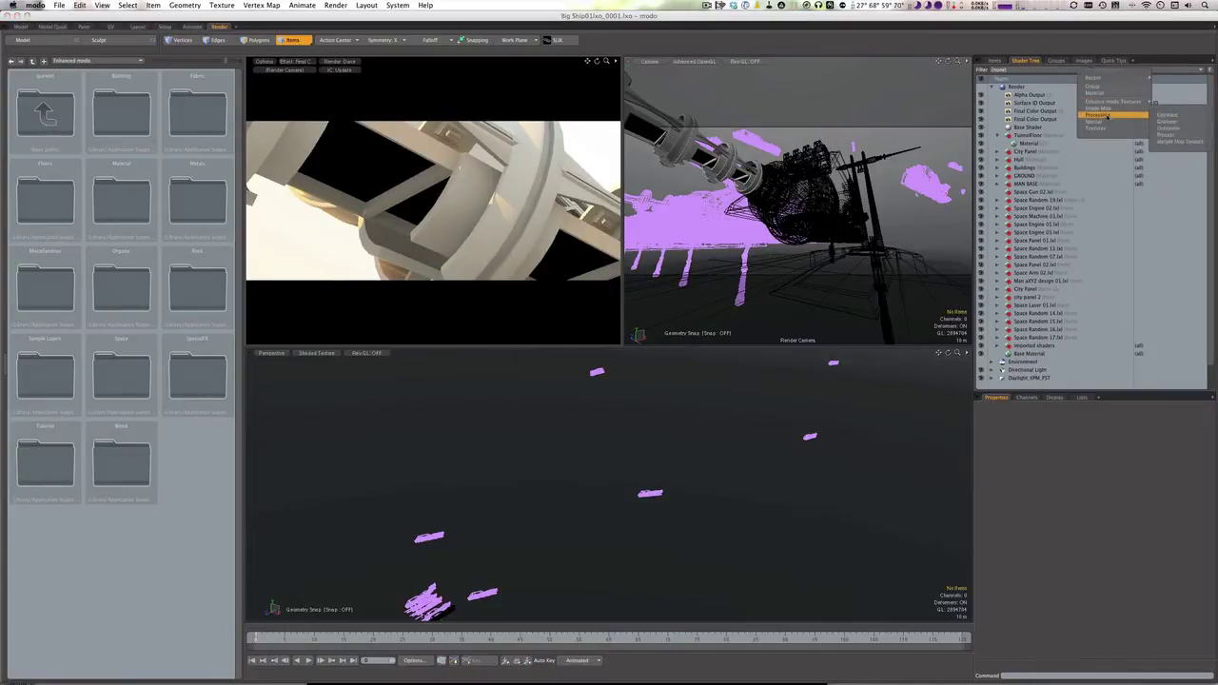
click(1167, 151)
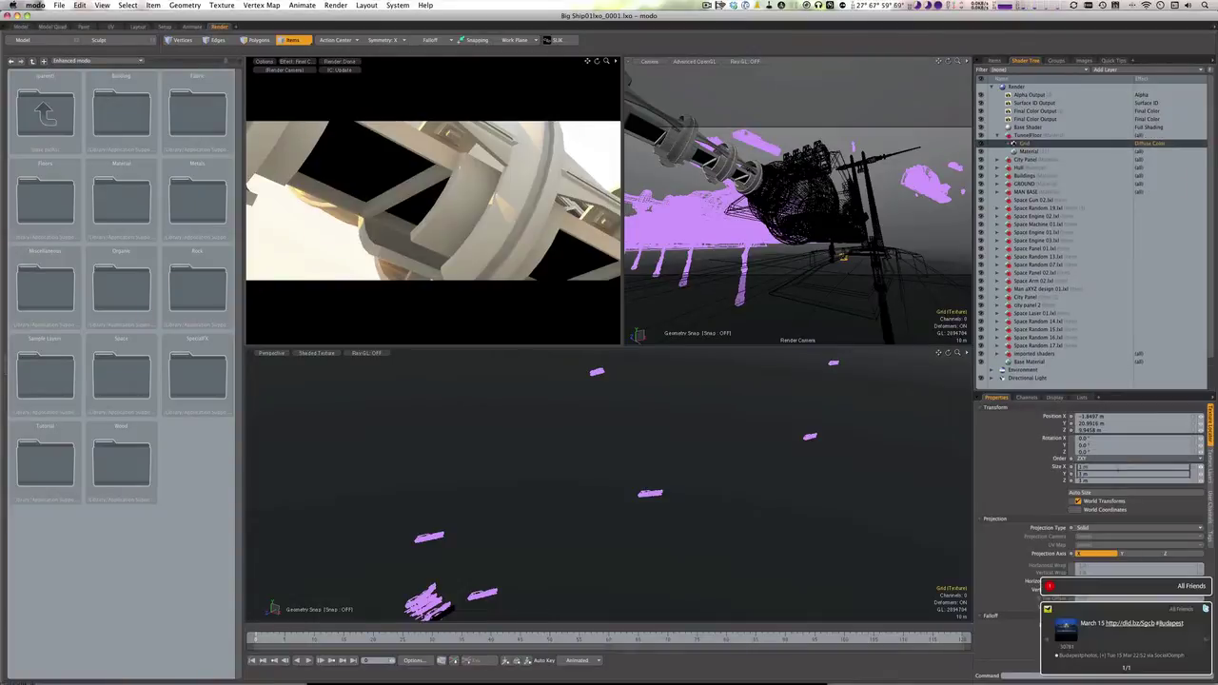
click(1150, 143)
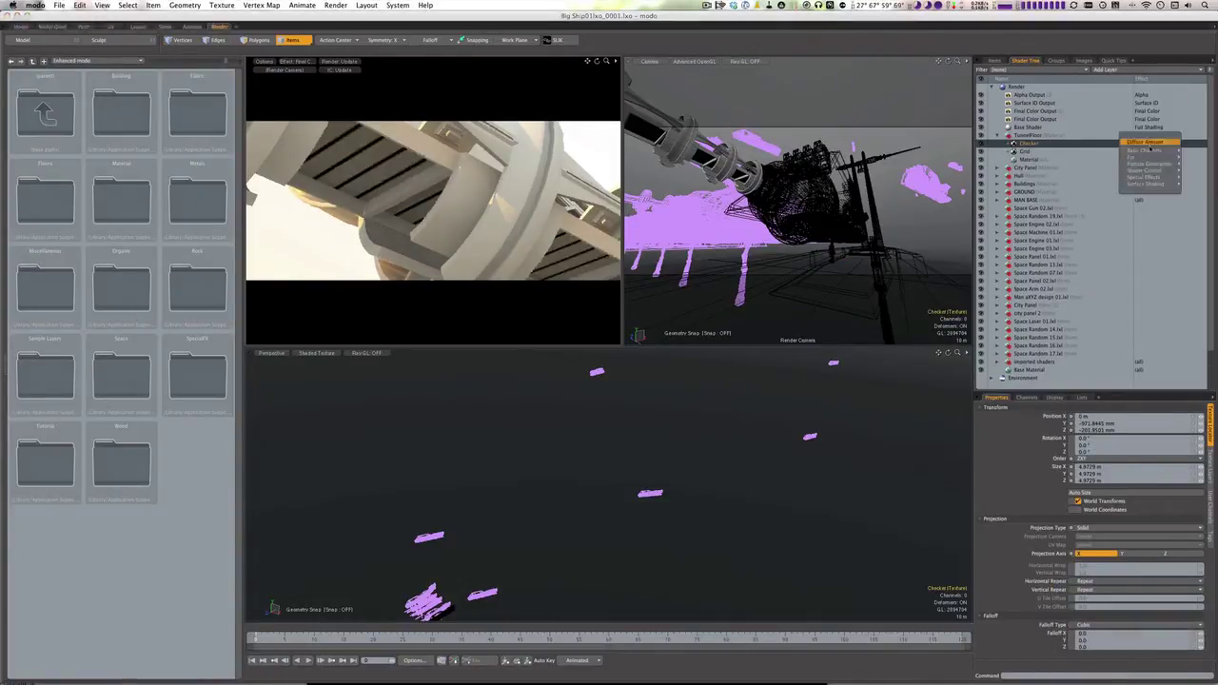
click(1149, 143)
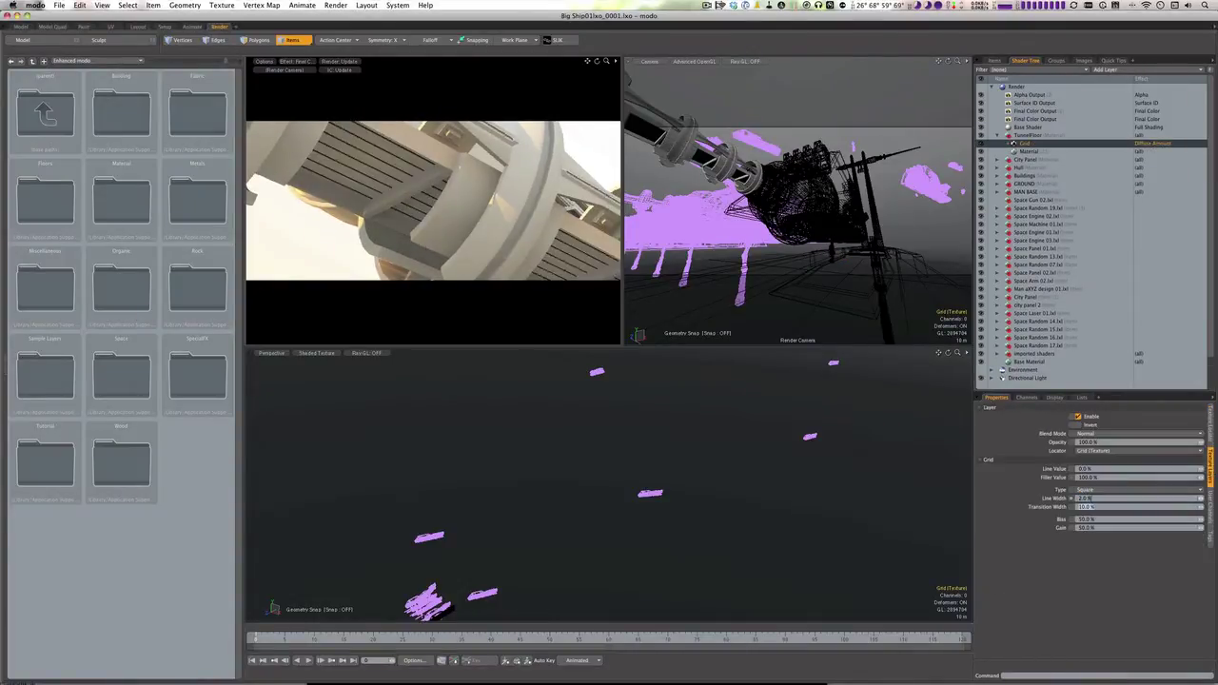
click(1210, 424)
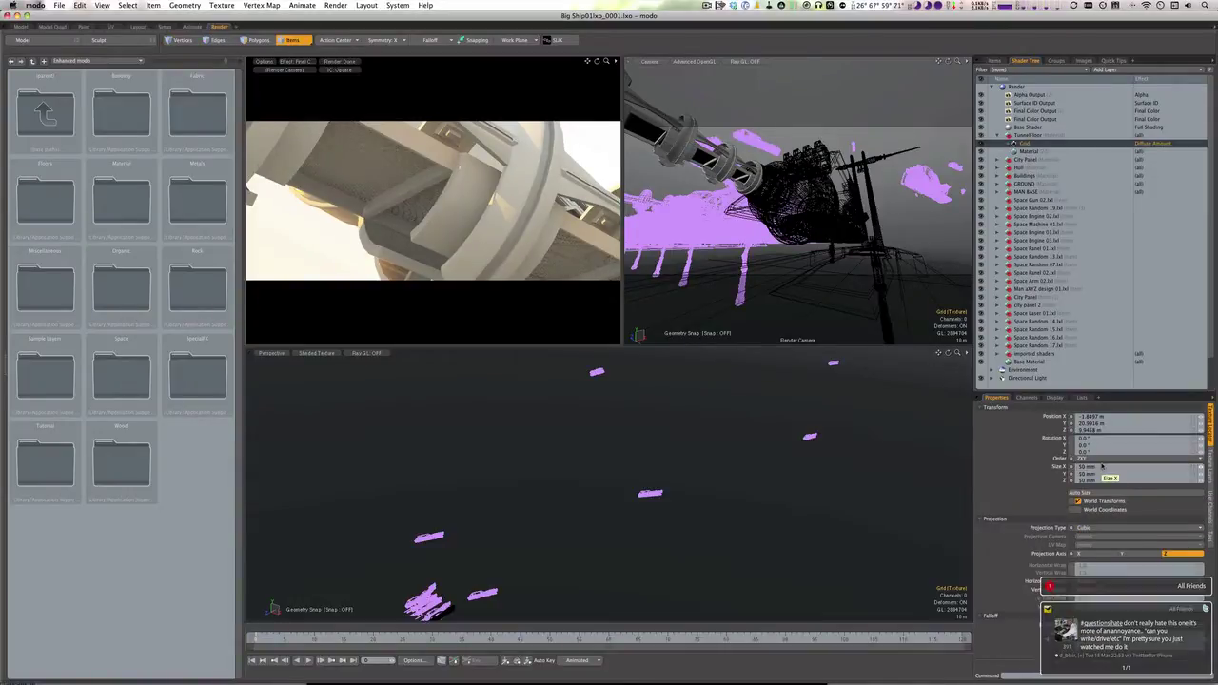
Switch the grid's effect to Transparent Amount and enlarge the render preview area
click(1153, 143)
click(1104, 162)
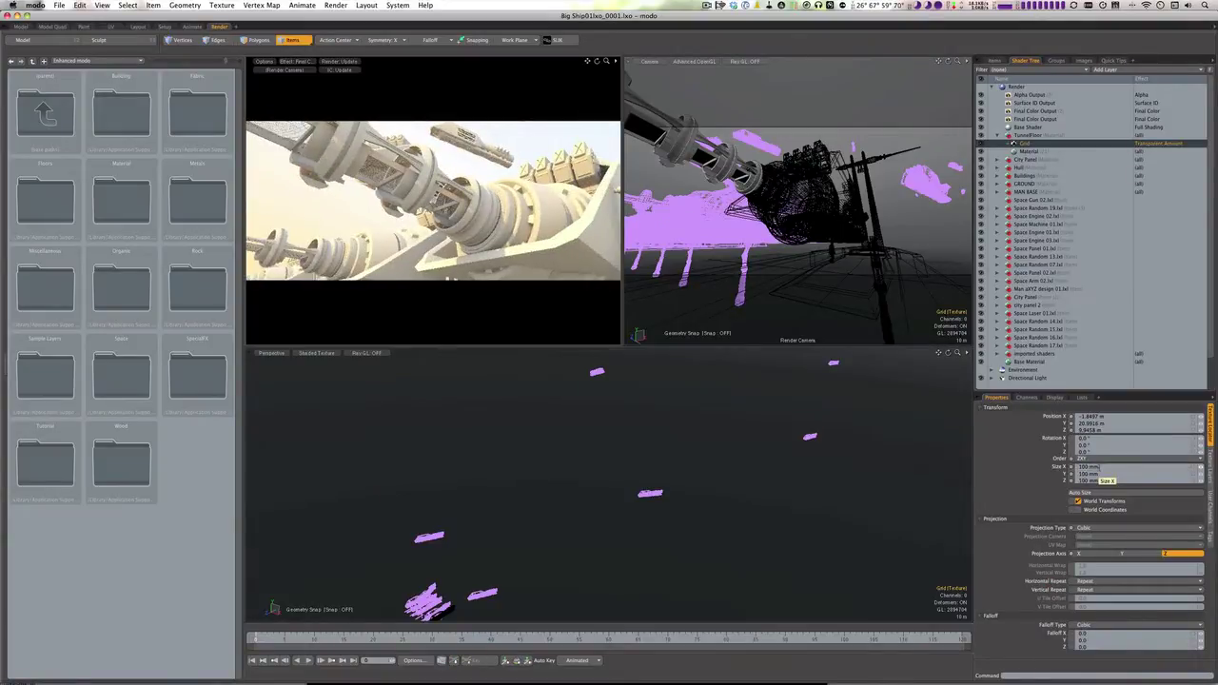
key(Down)
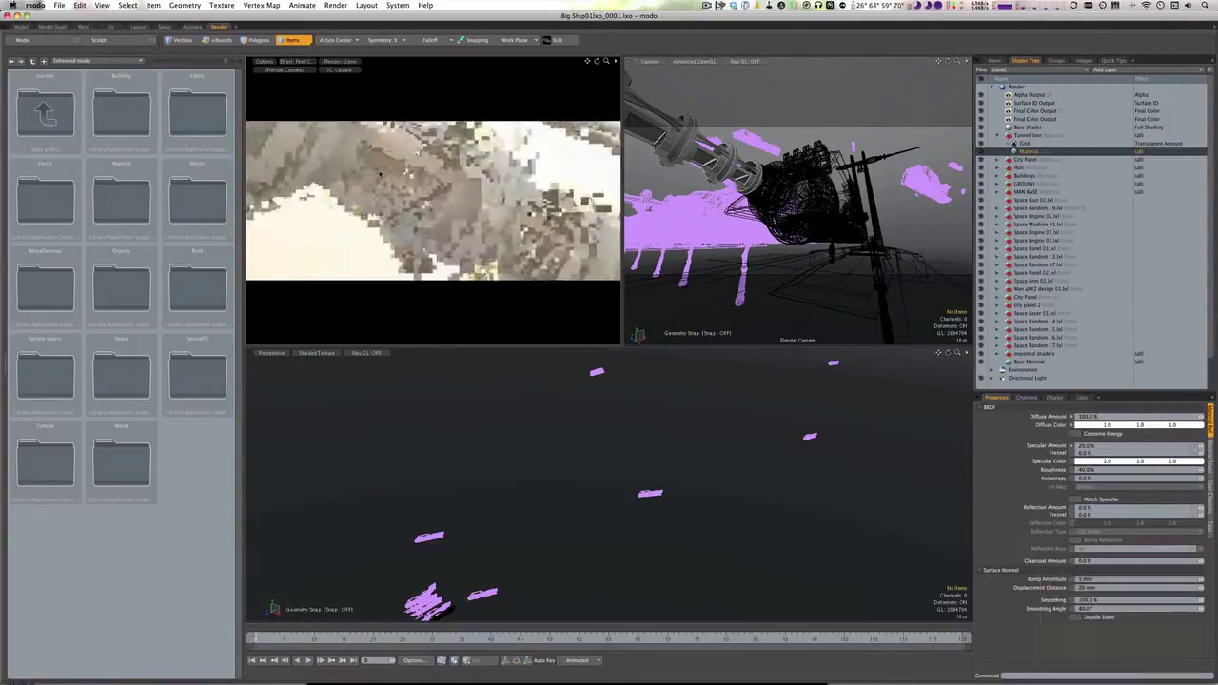
key(Up)
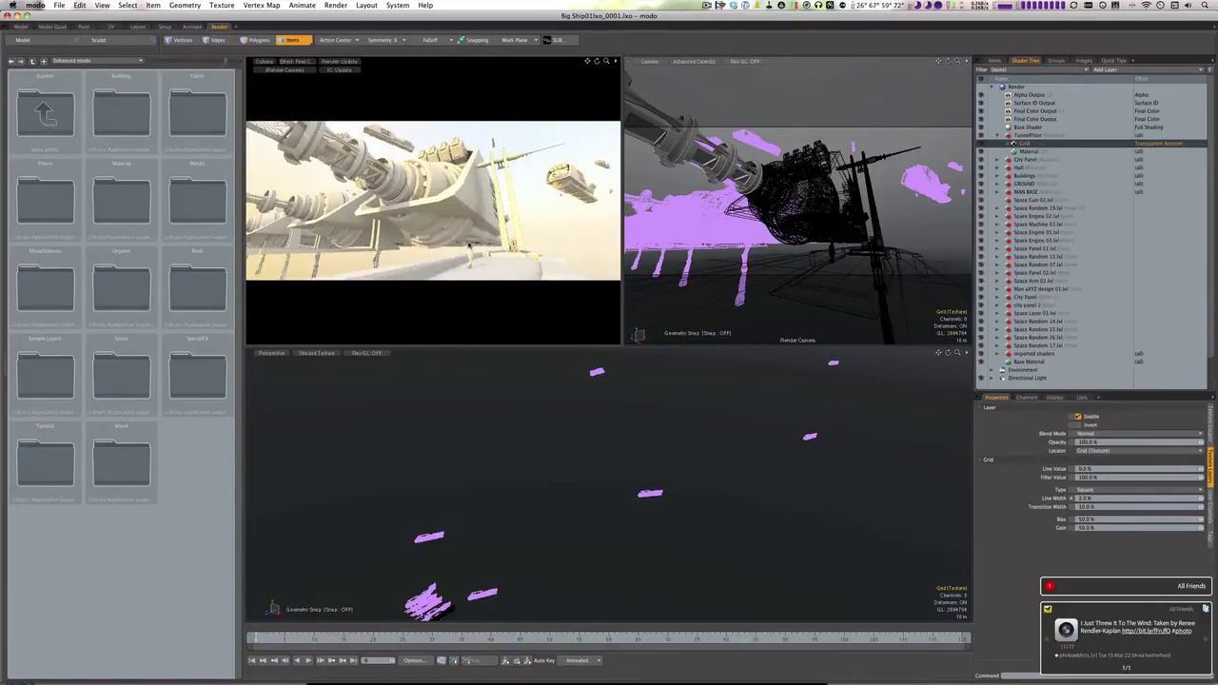
drag(623, 345, 792, 431)
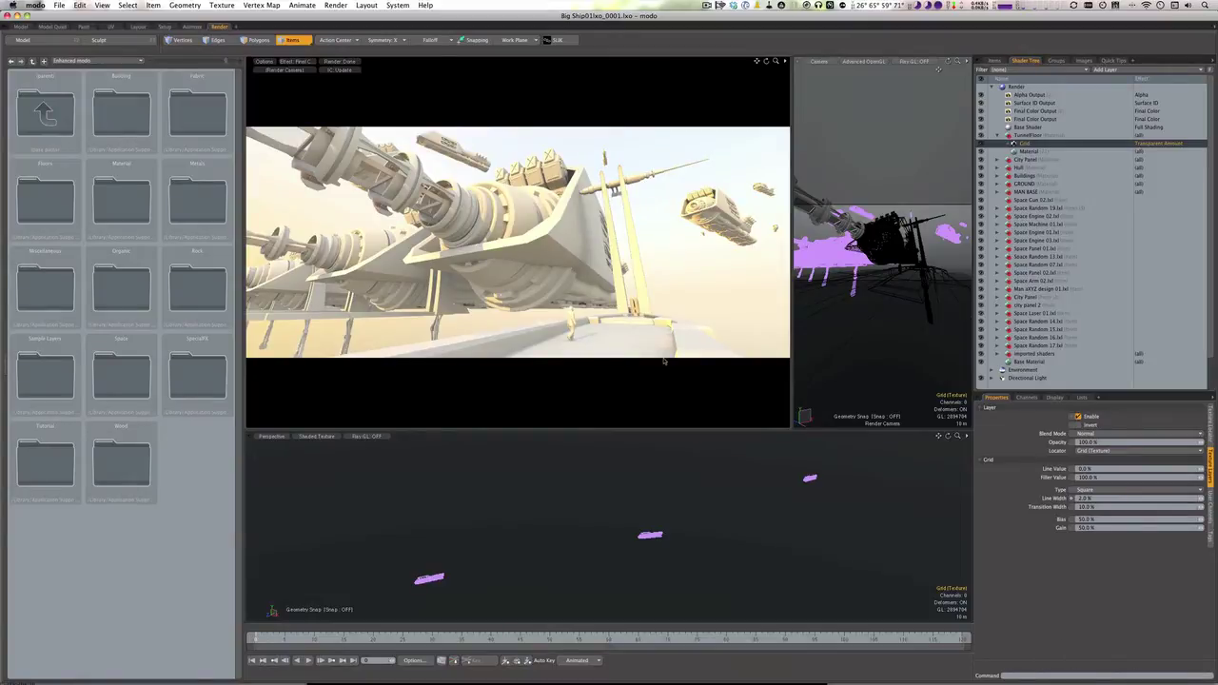
click(993, 60)
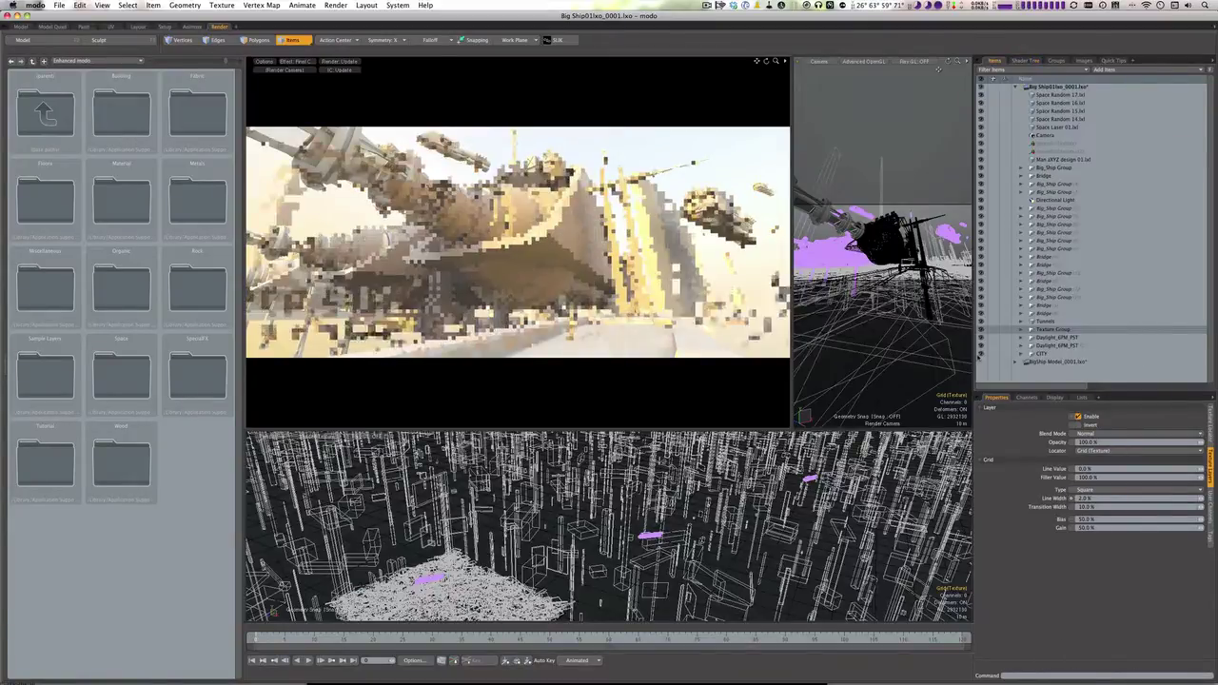
Move the Bridge item up above a Big_Ship_Group row in the Items list
mouse_move(19, 666)
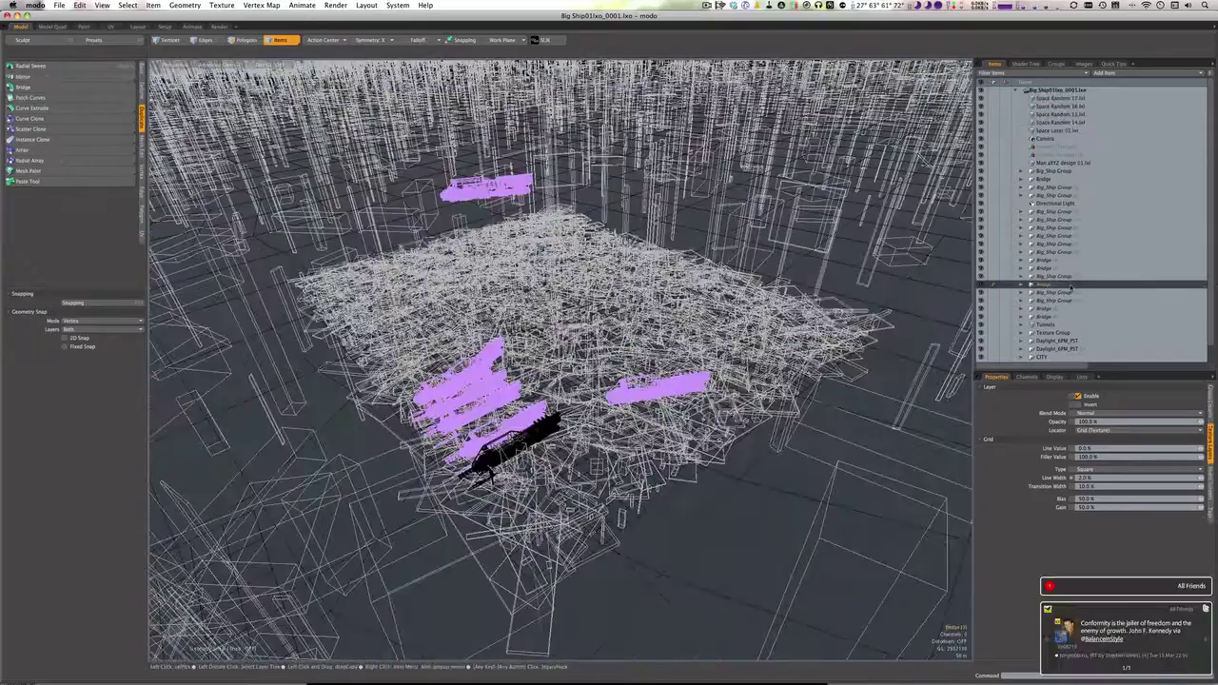
drag(1071, 286, 1063, 180)
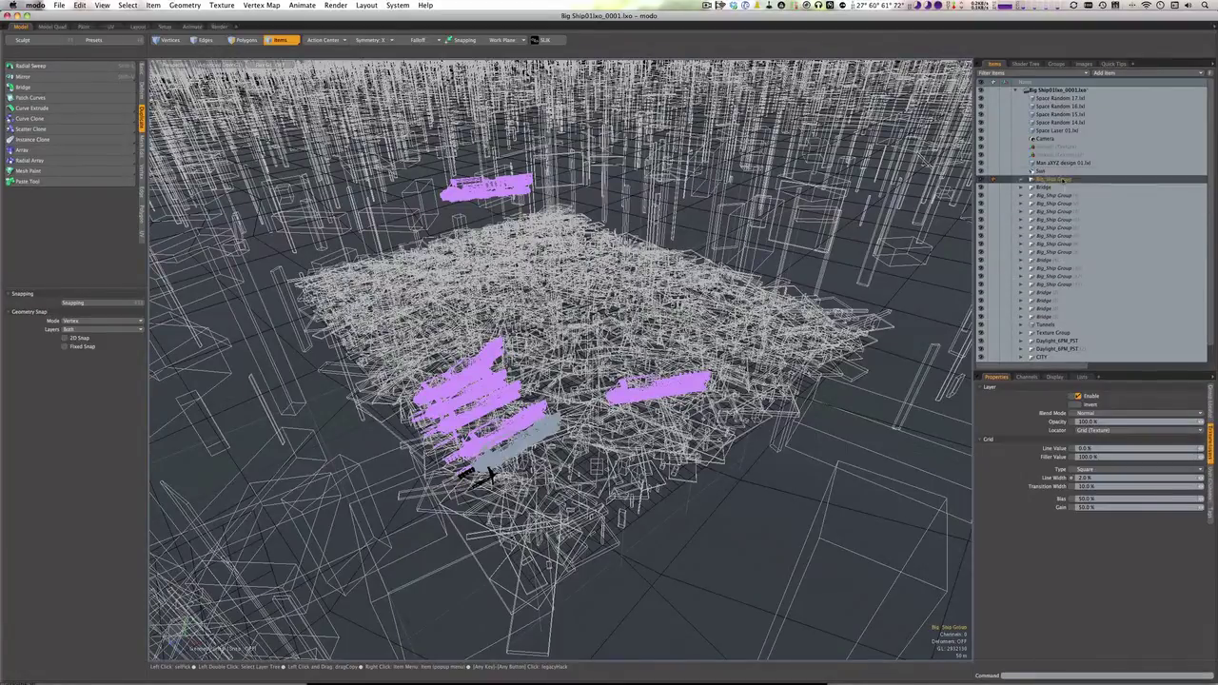
drag(1048, 296, 1050, 303)
right_click(1051, 319)
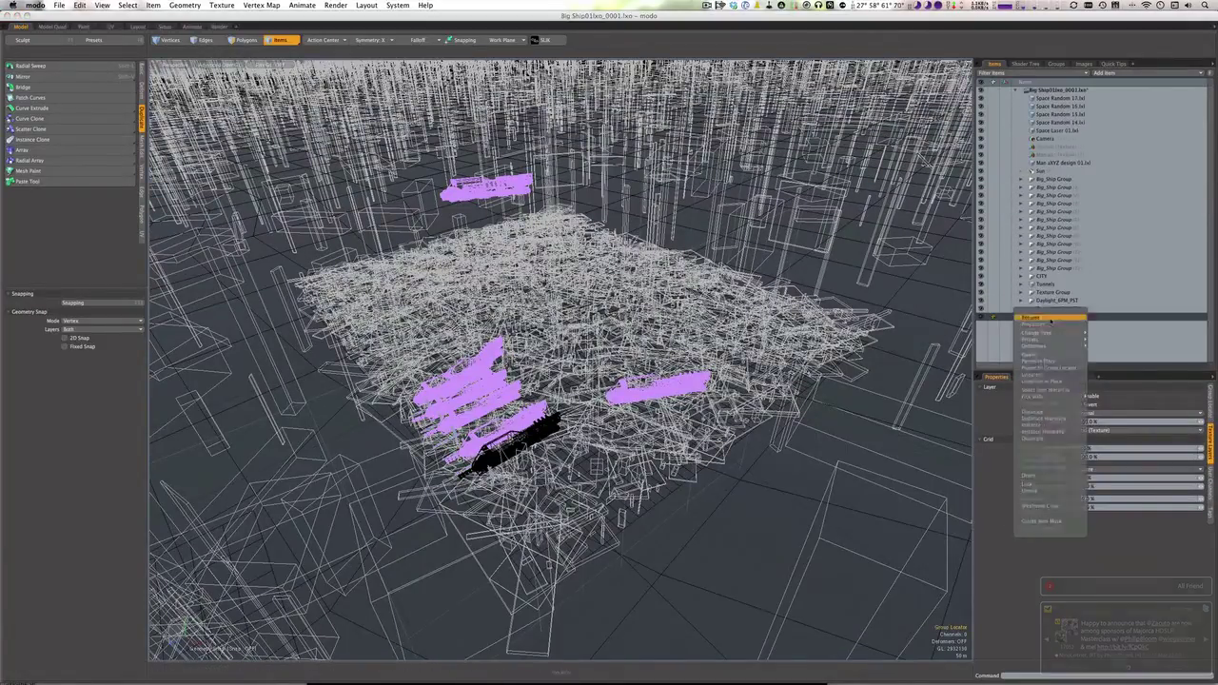
Group the selected items, then group the Big_Ship_Group items into Bigships
click(1050, 319)
right_click(1048, 268)
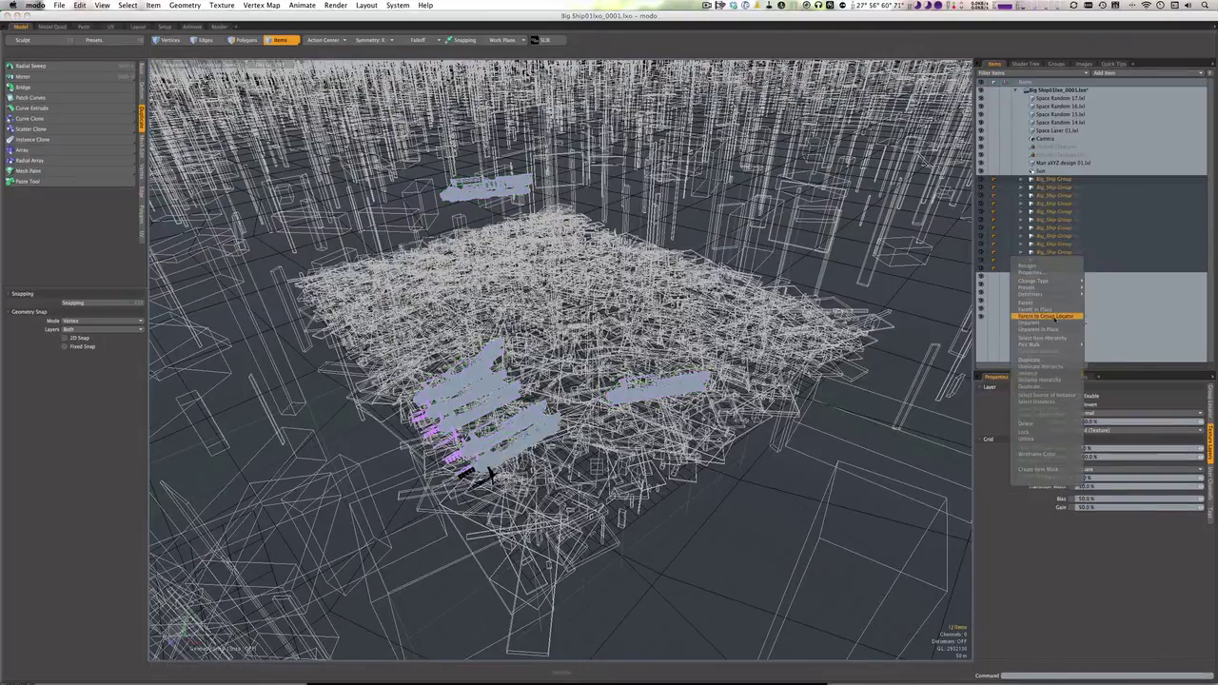
click(1052, 318)
Move the Space Random items into CITY and delete the Space Laser item
drag(1058, 130, 1056, 104)
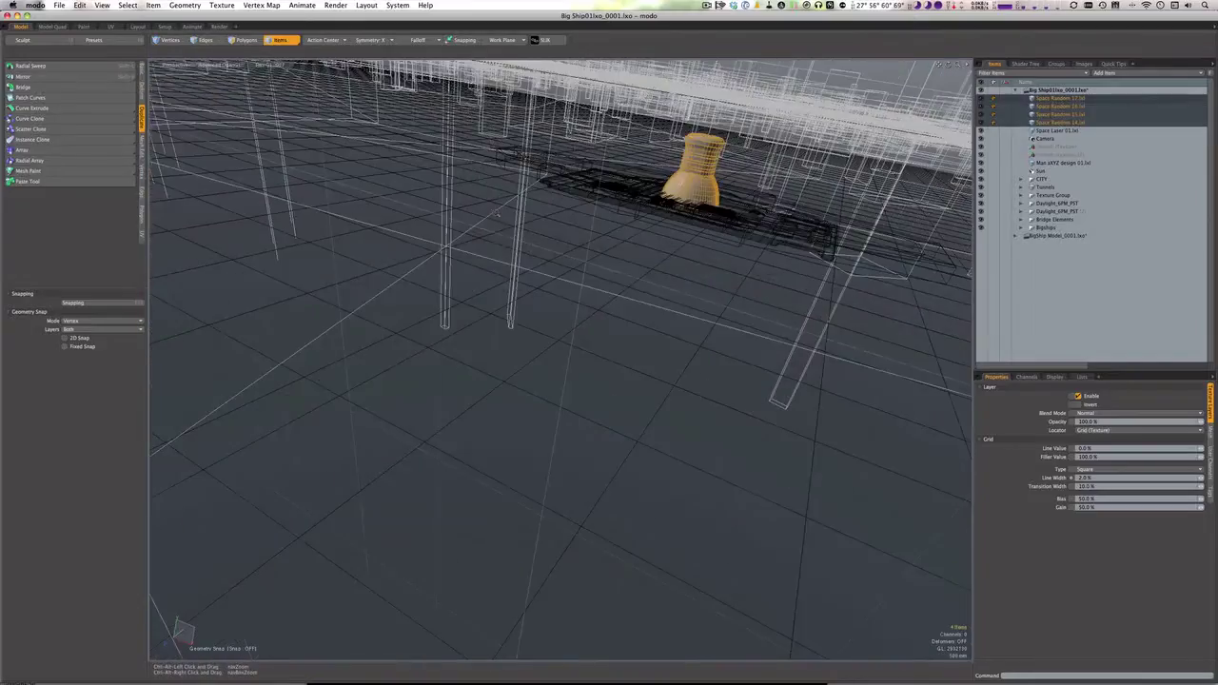
click(1021, 180)
drag(1018, 182, 1042, 179)
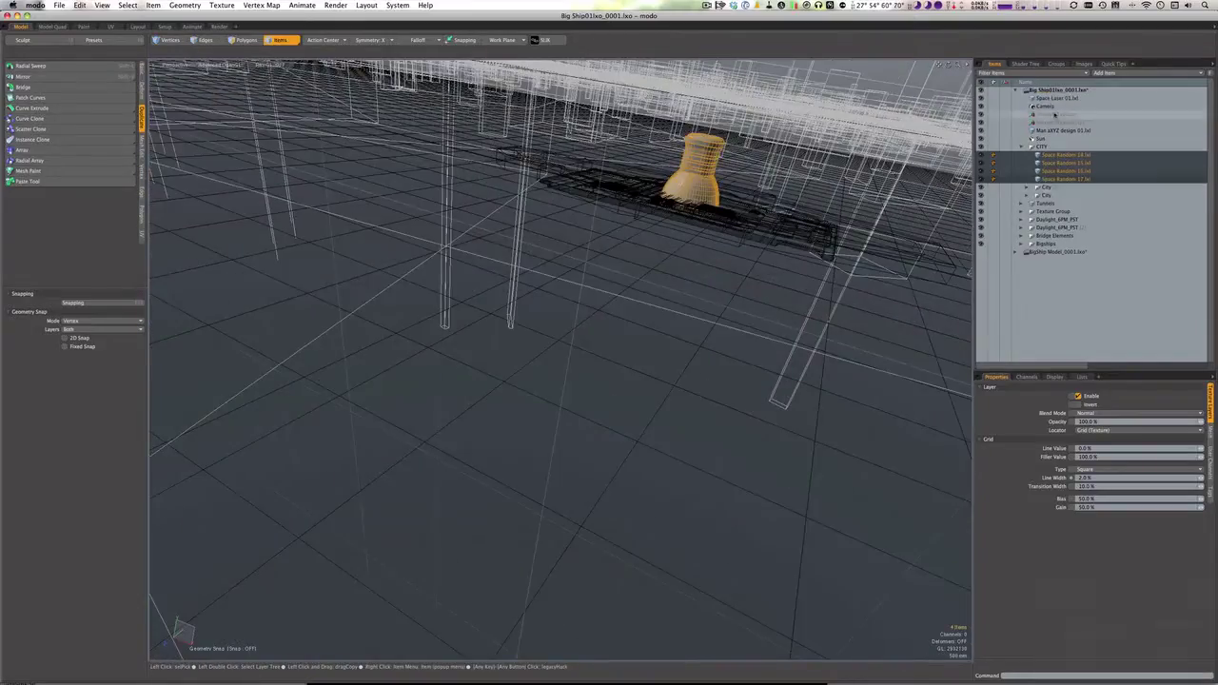
double_click(1053, 99)
click(686, 351)
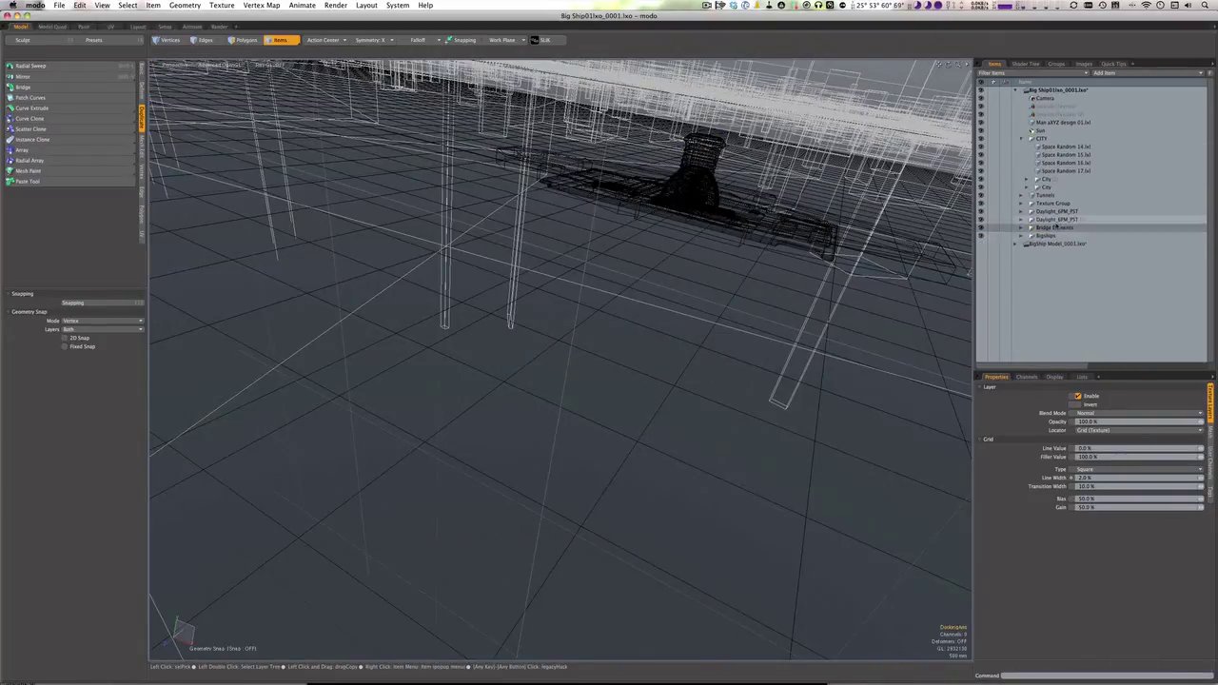
key(Delete)
click(687, 346)
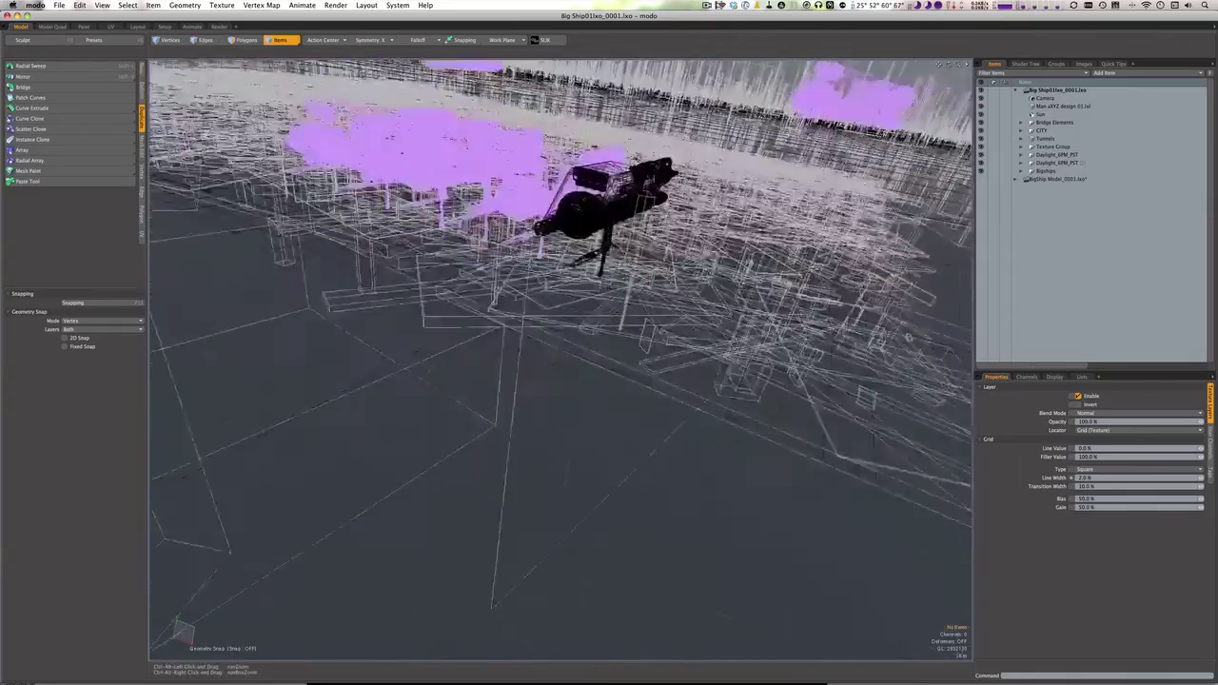
Group ship groups inside Bigships into a FlyingShips subgroup and rename the groups
click(1042, 130)
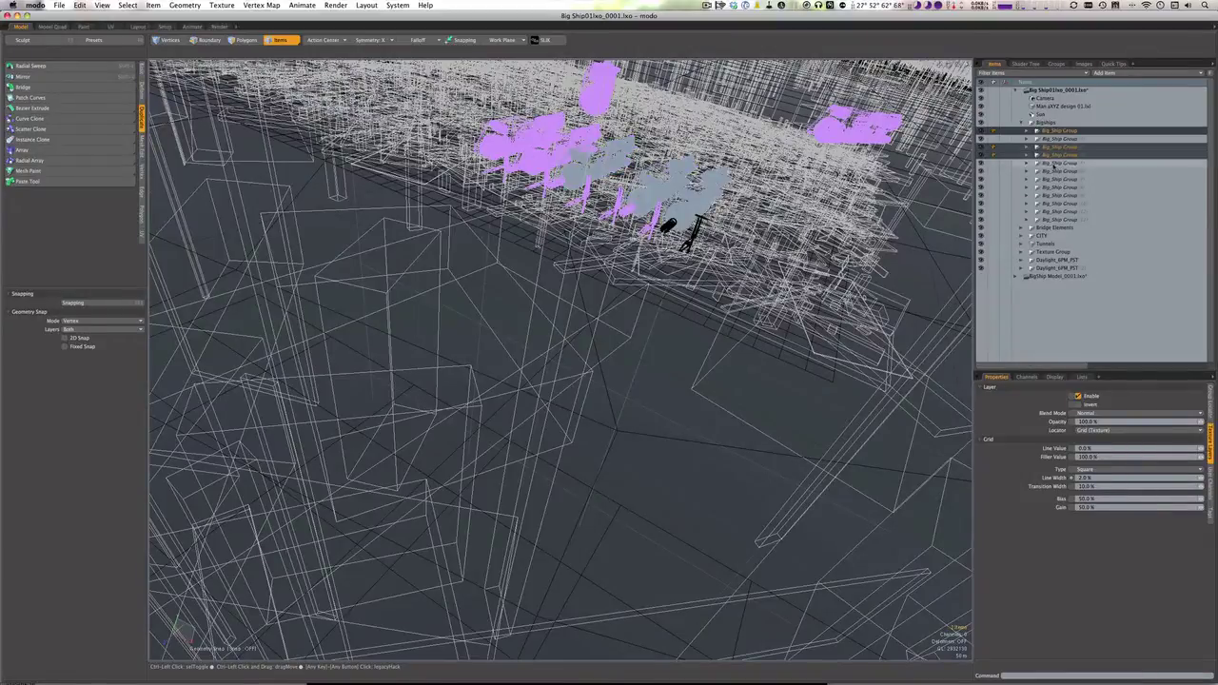
ctrl+click(1052, 167)
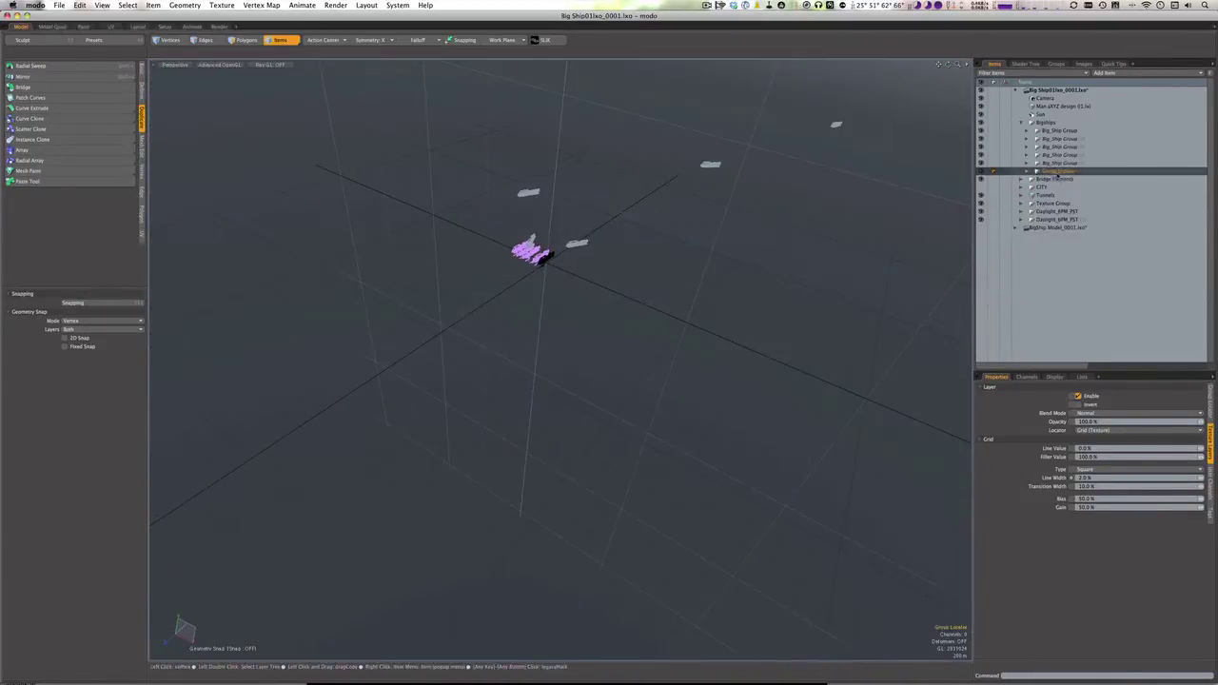
double_click(1056, 171)
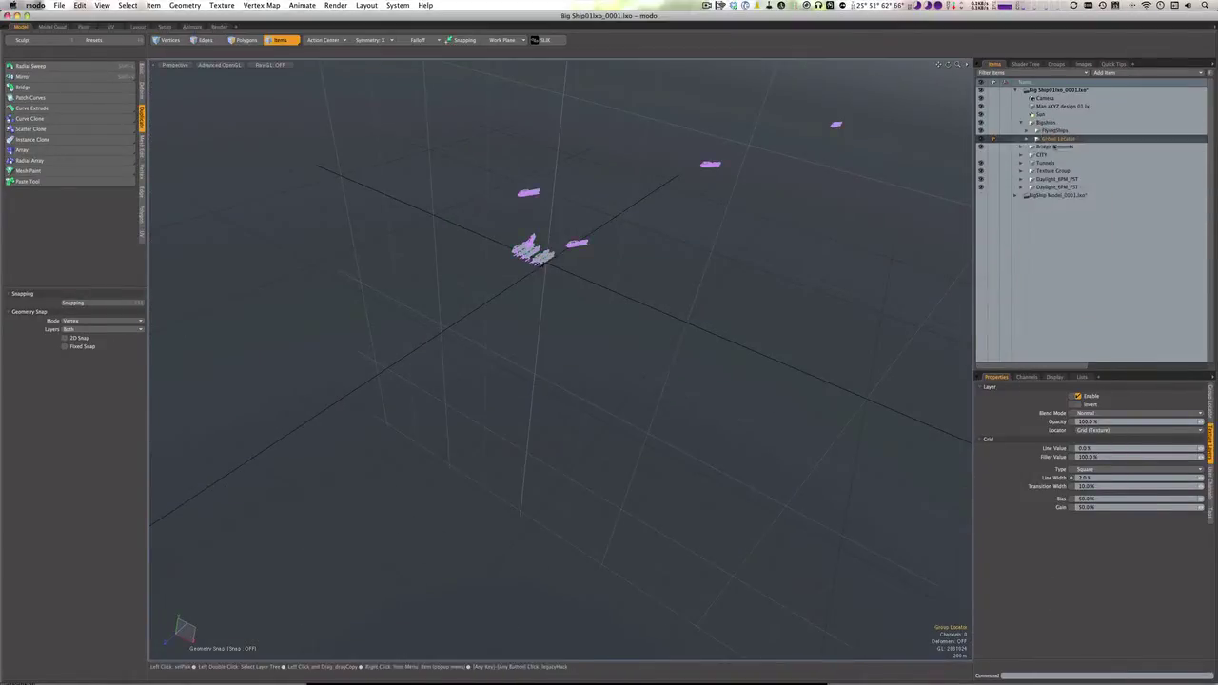
double_click(1053, 139)
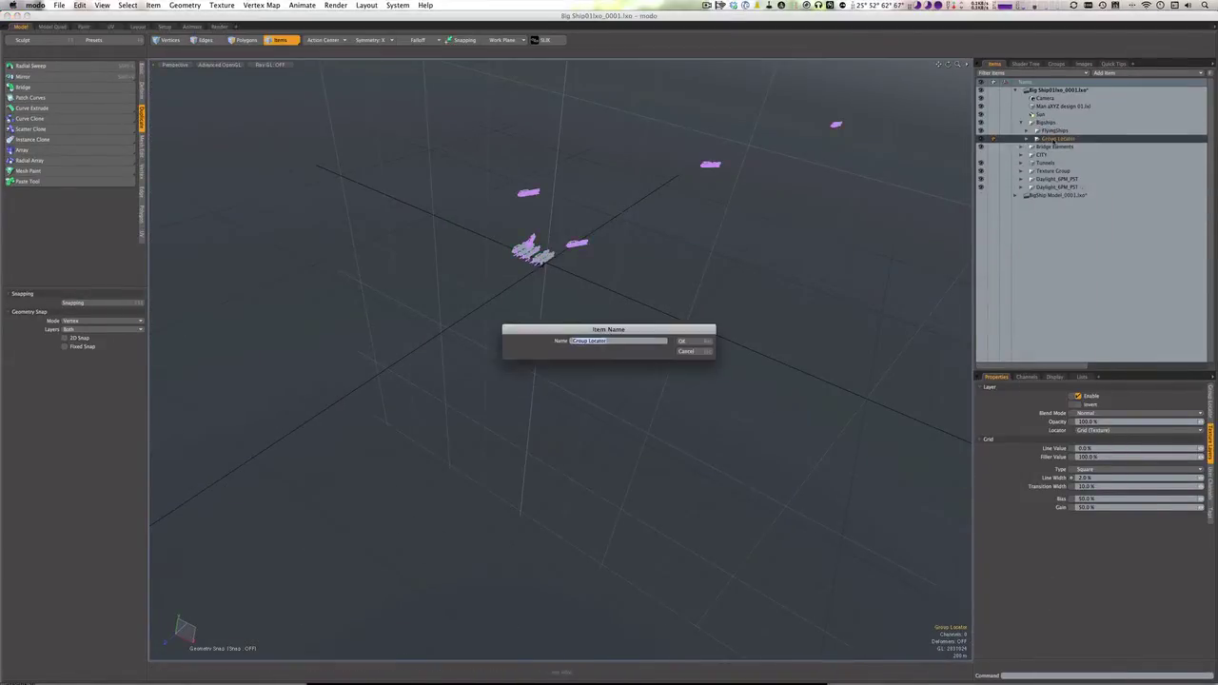
click(219, 27)
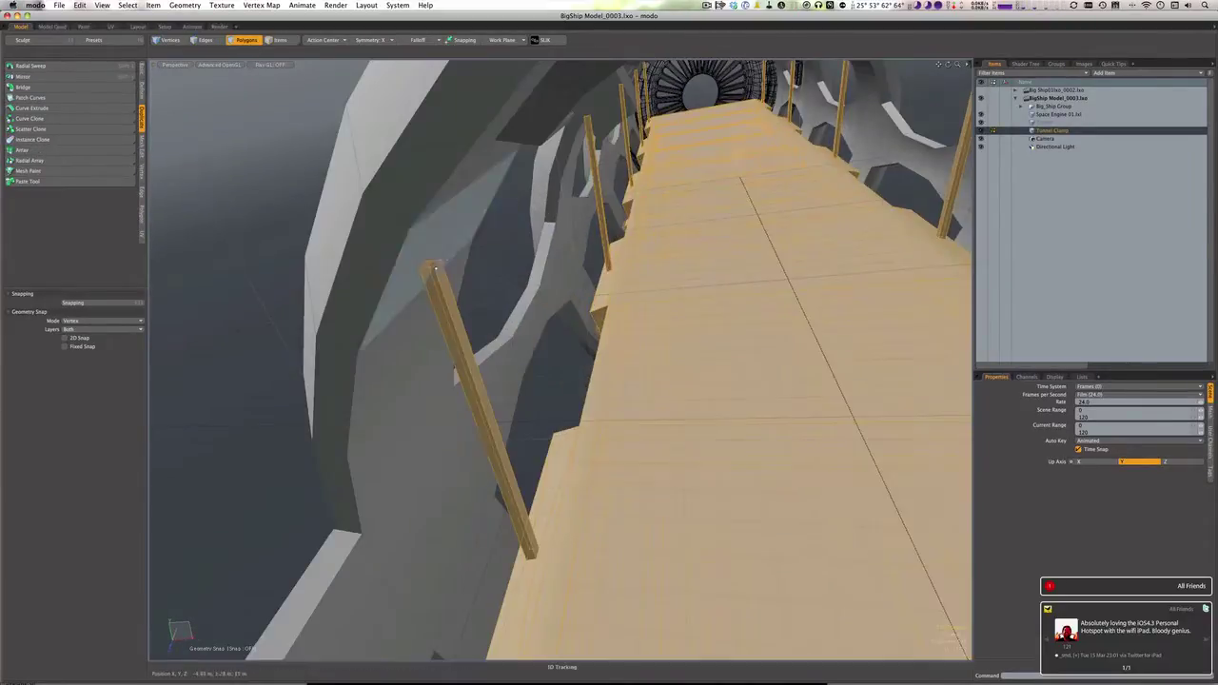
Set the viewport display to Wireframe
click(219, 64)
click(205, 74)
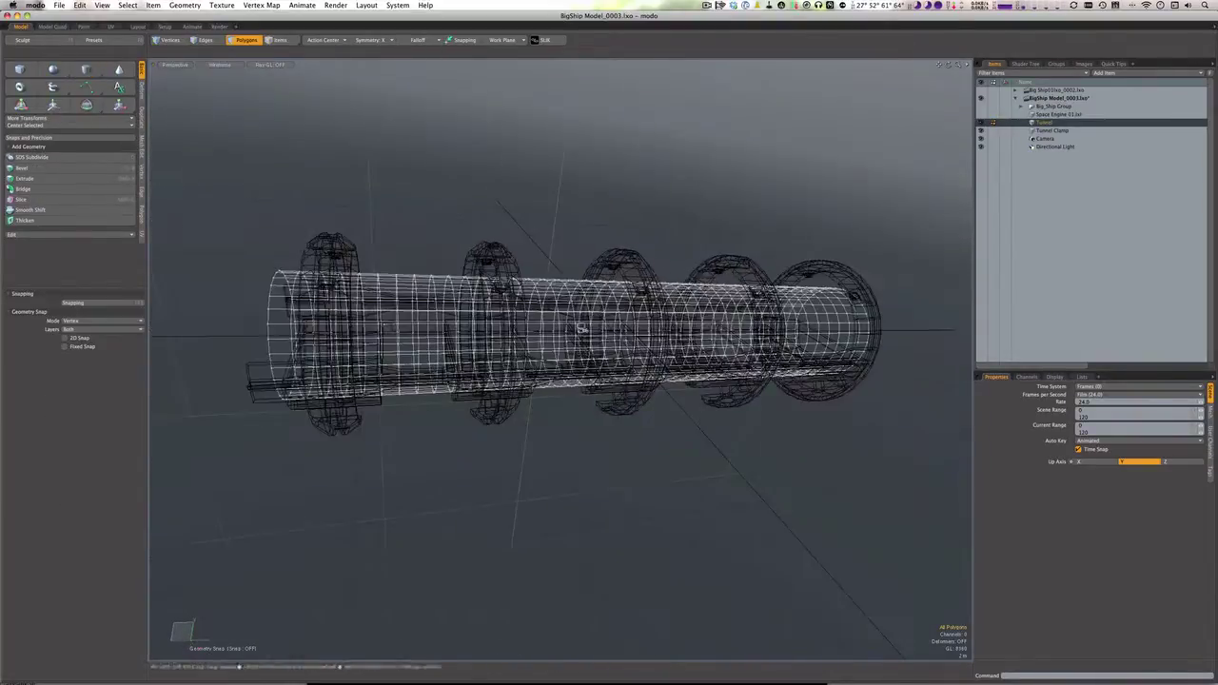
From the front view, transform the tube's lower edges to flatten them onto the walkway
click(174, 64)
click(204, 122)
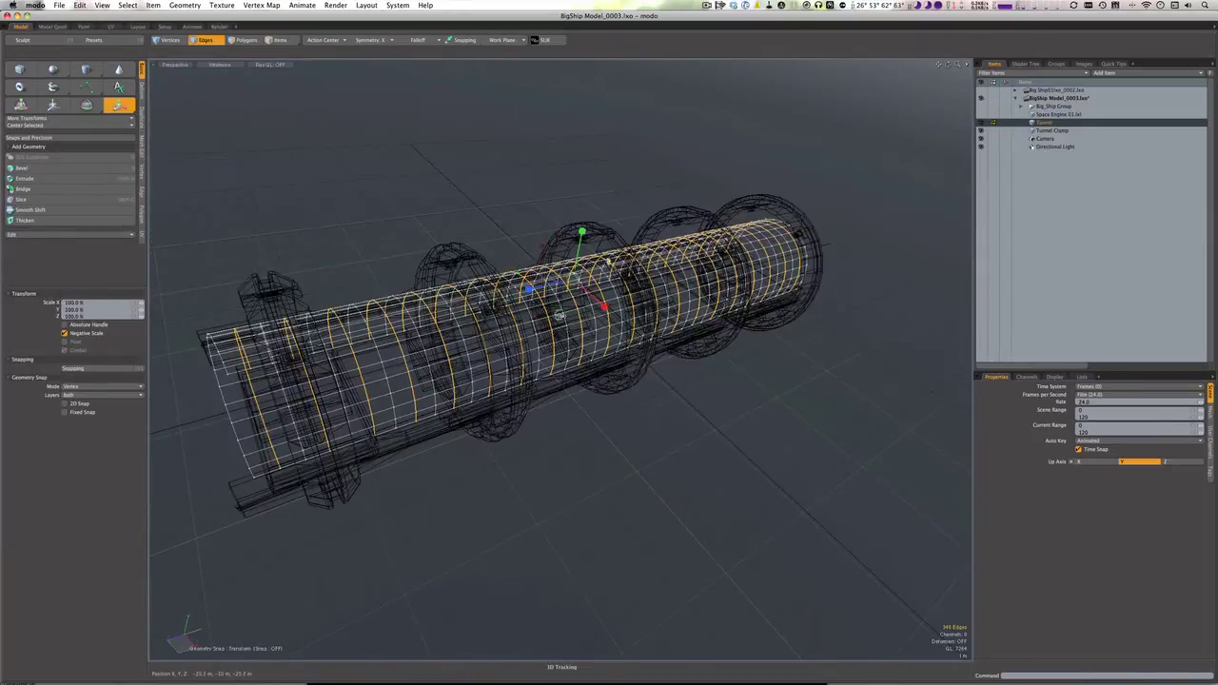
key(space)
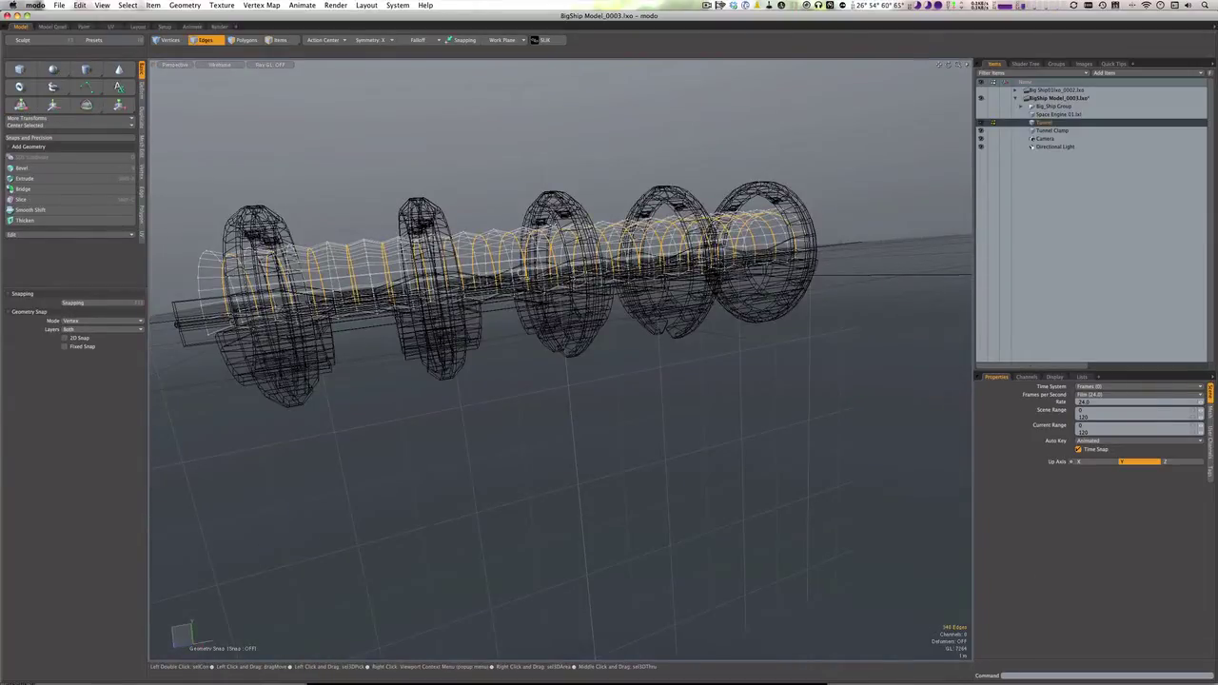
key(space)
key(3)
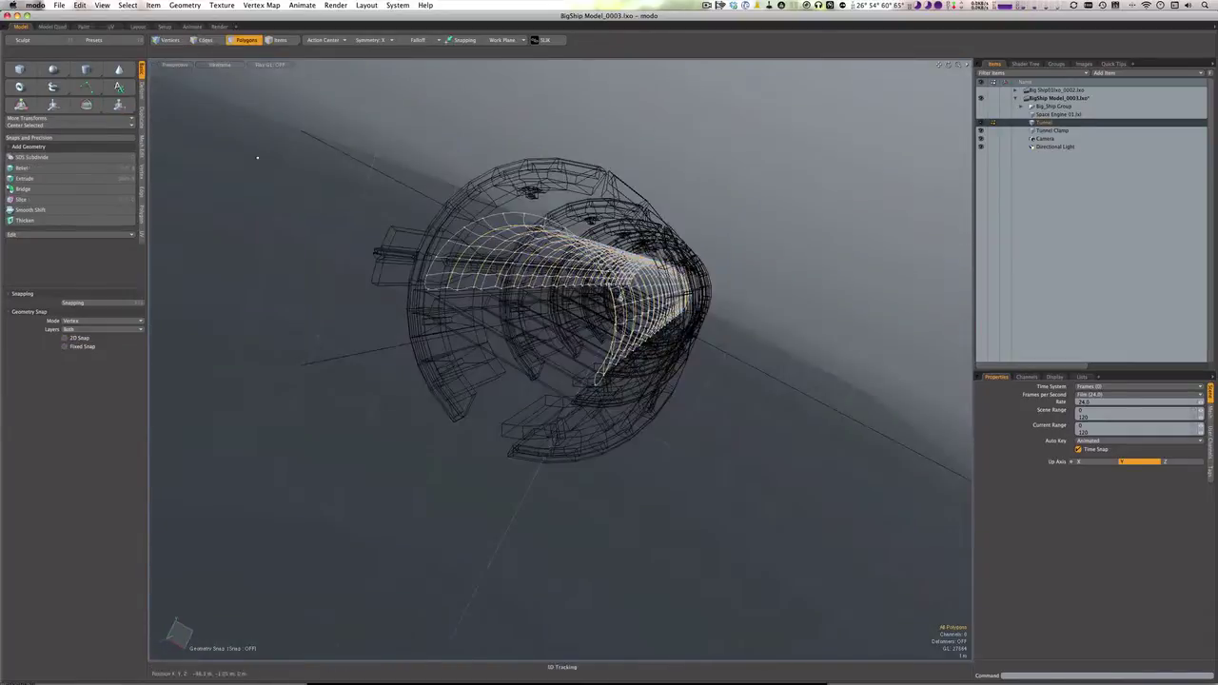
key(y)
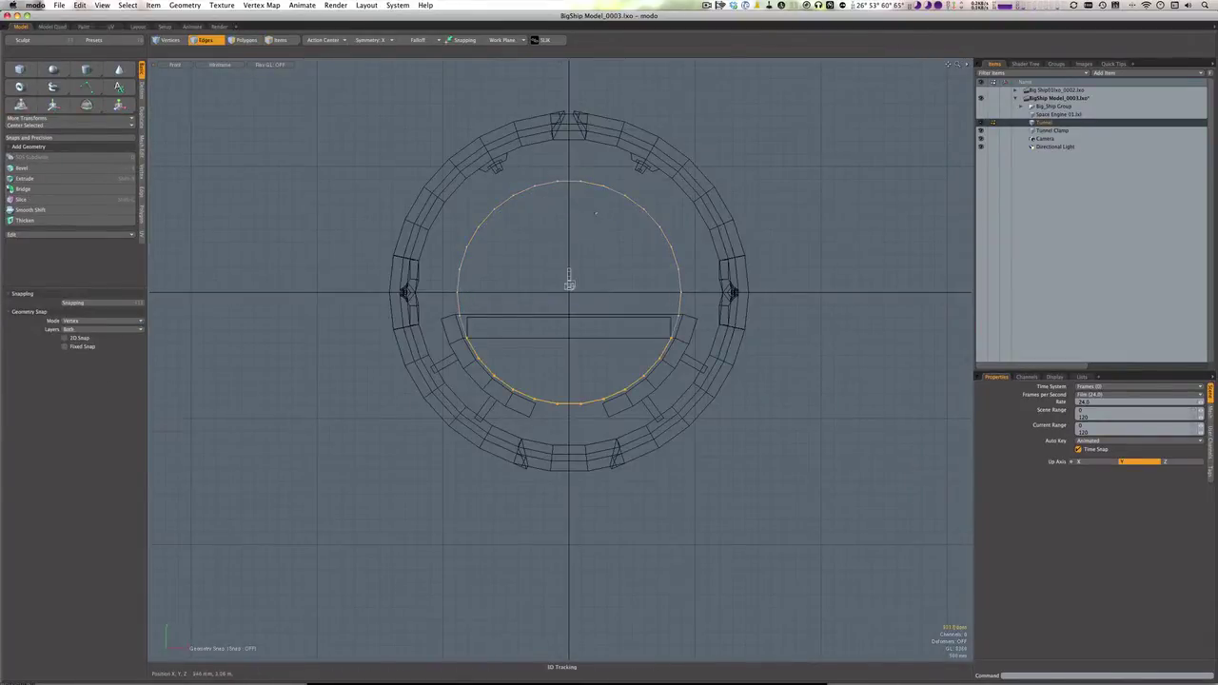
key(2)
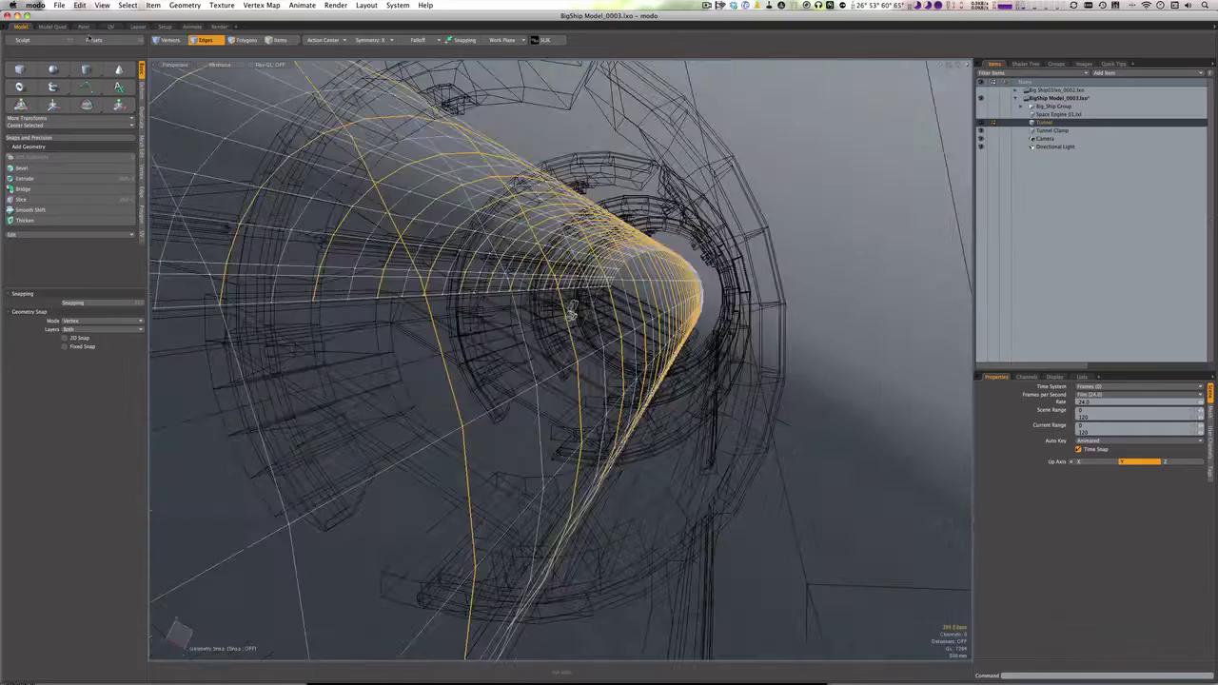
key(y)
key(KP_1)
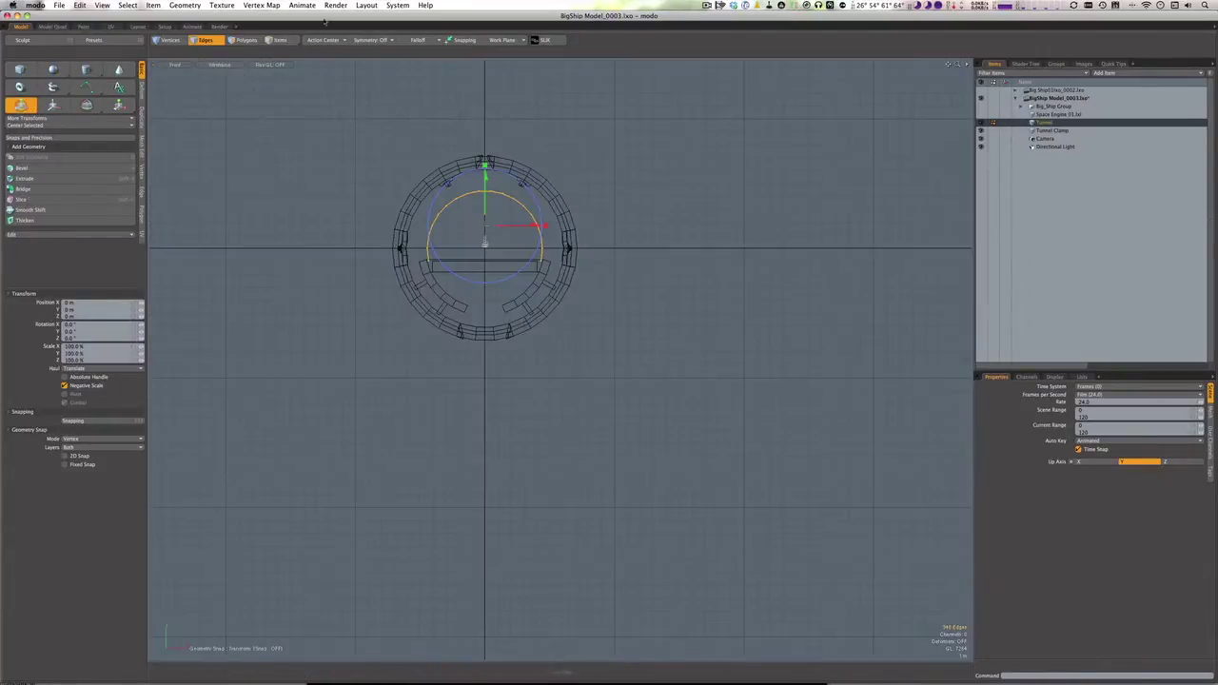
scroll(485, 247, up, 3)
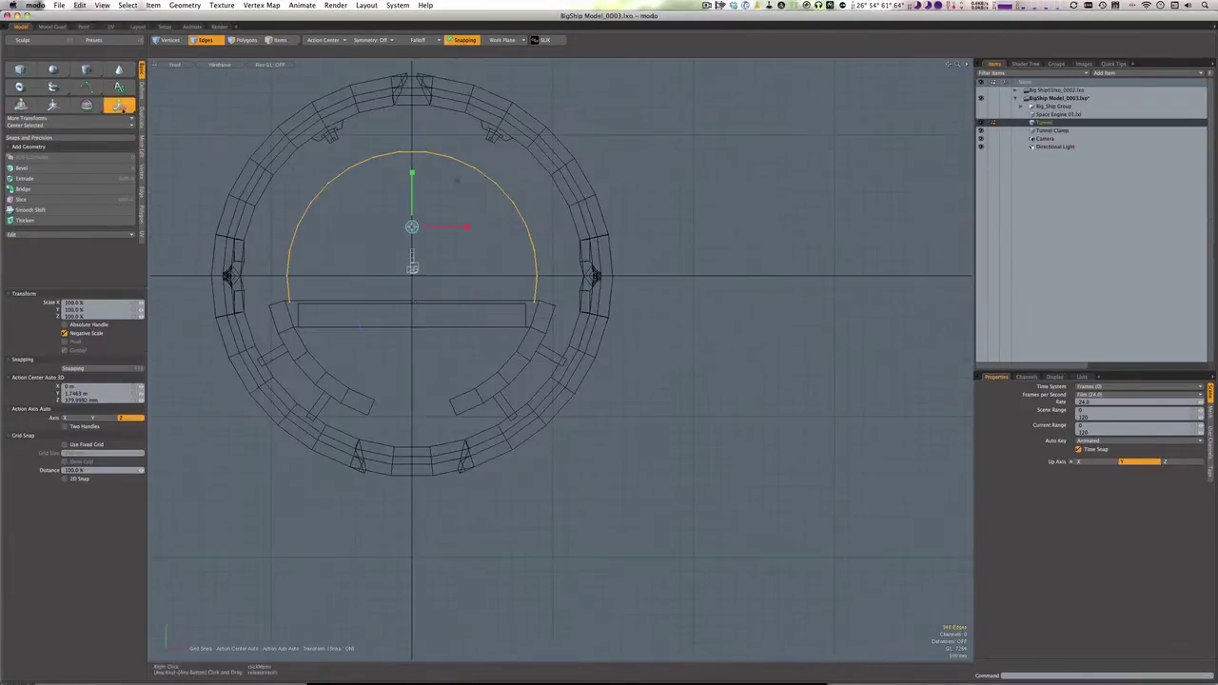
key(space)
Refine the arch polygons in perspective and select the ring loops along the tube
key(KP_0)
key(3)
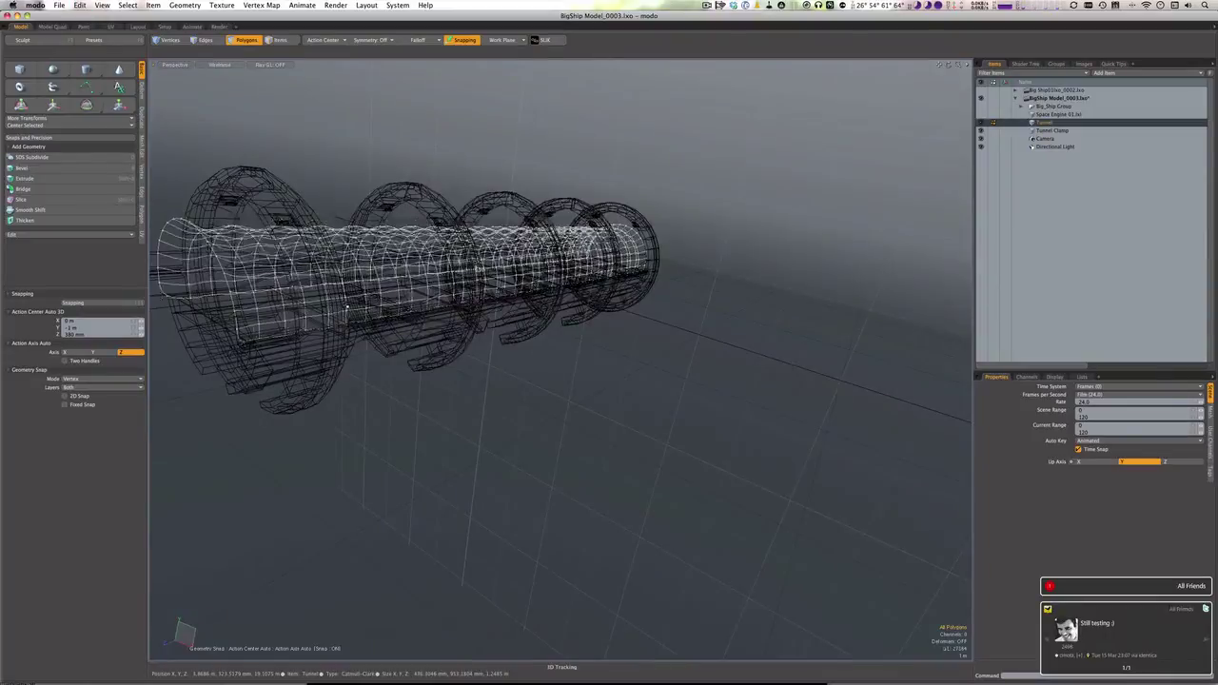
key(KP_0)
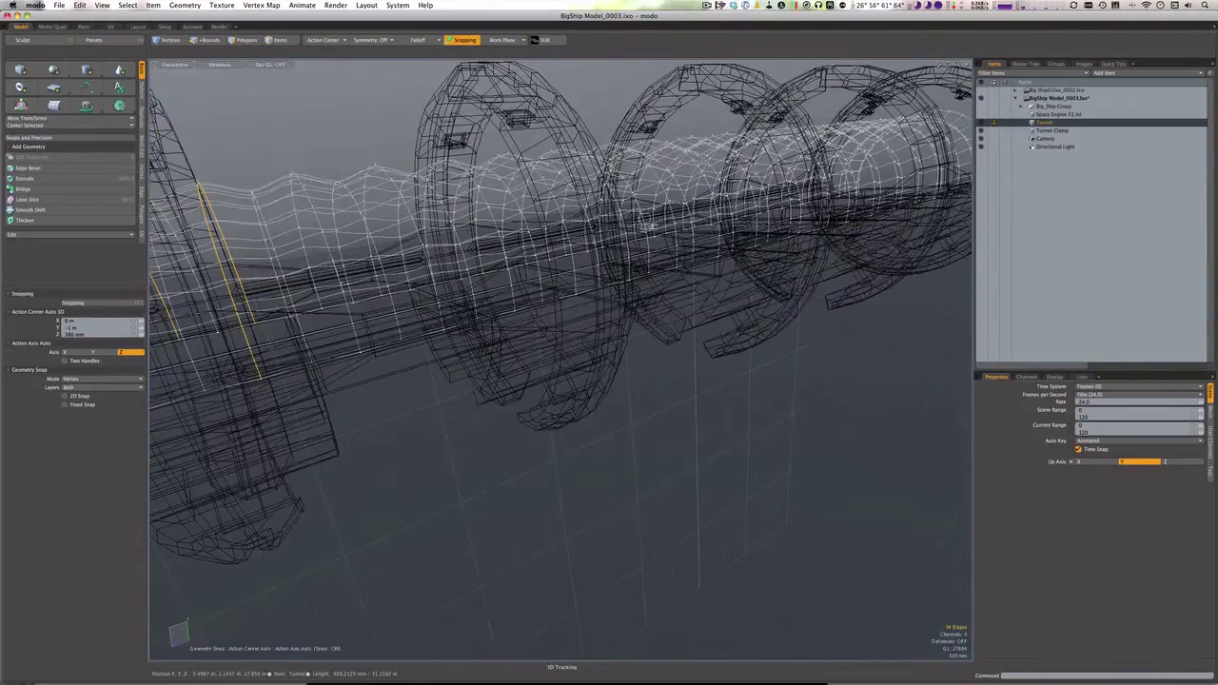
key(y)
key(KP_0)
key(space)
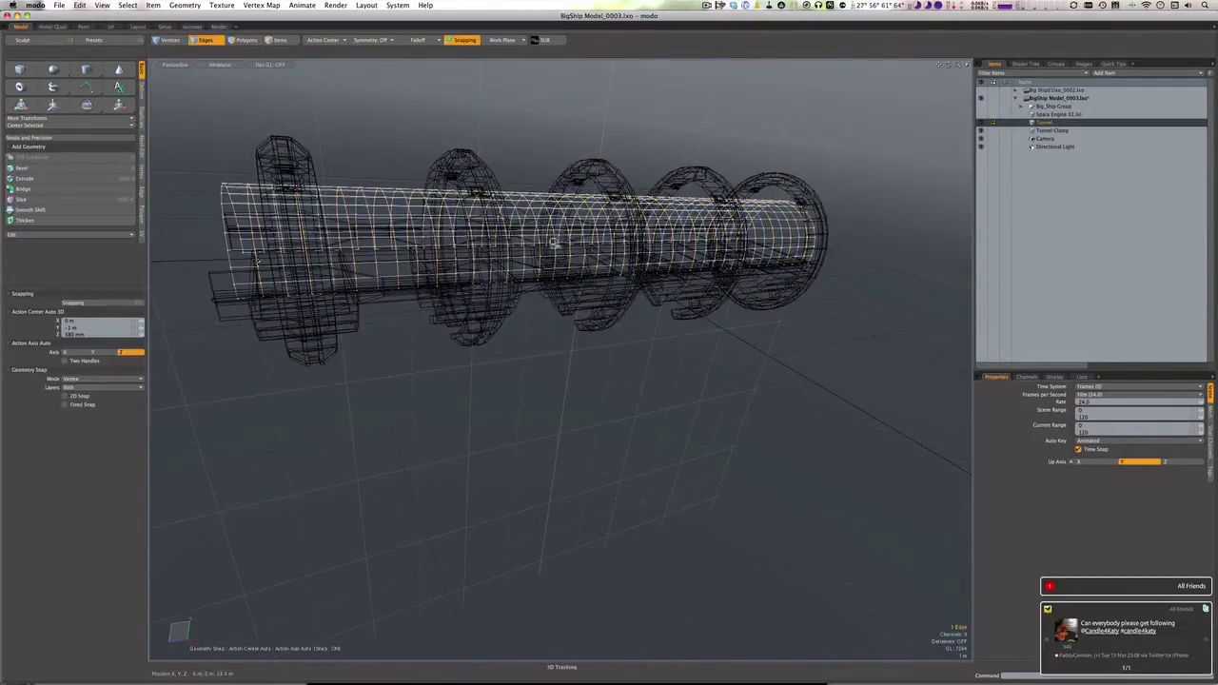
key(KP_0)
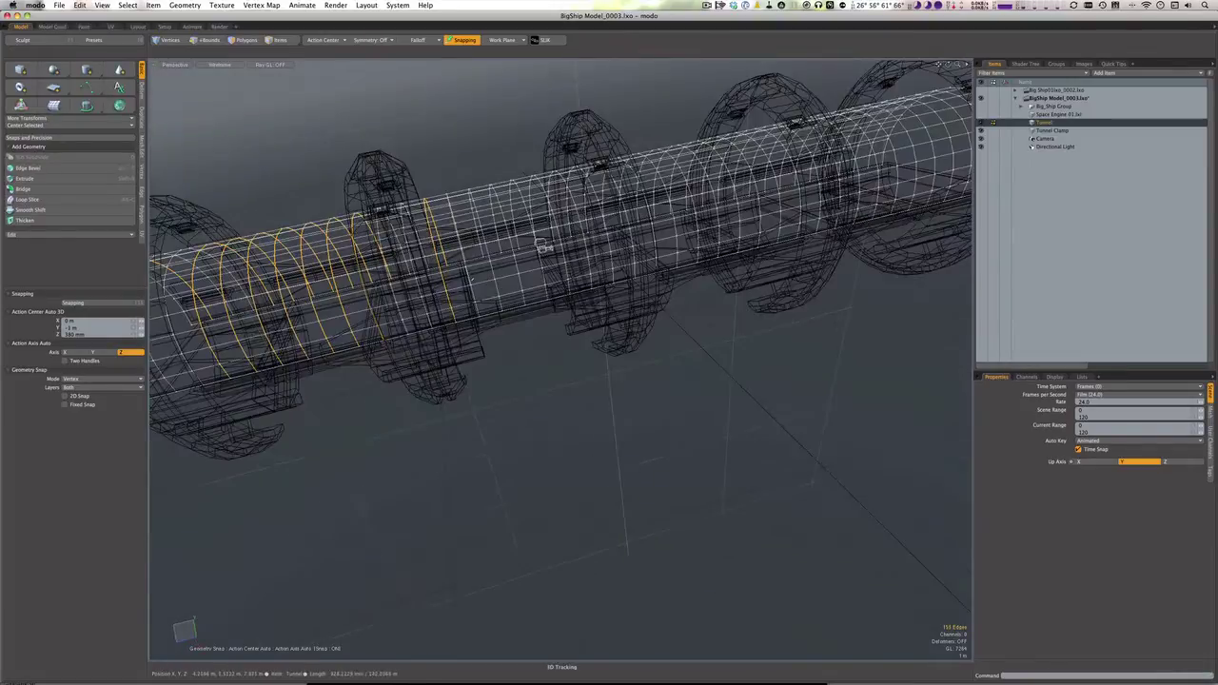
key(KP_0)
key(KP_0)
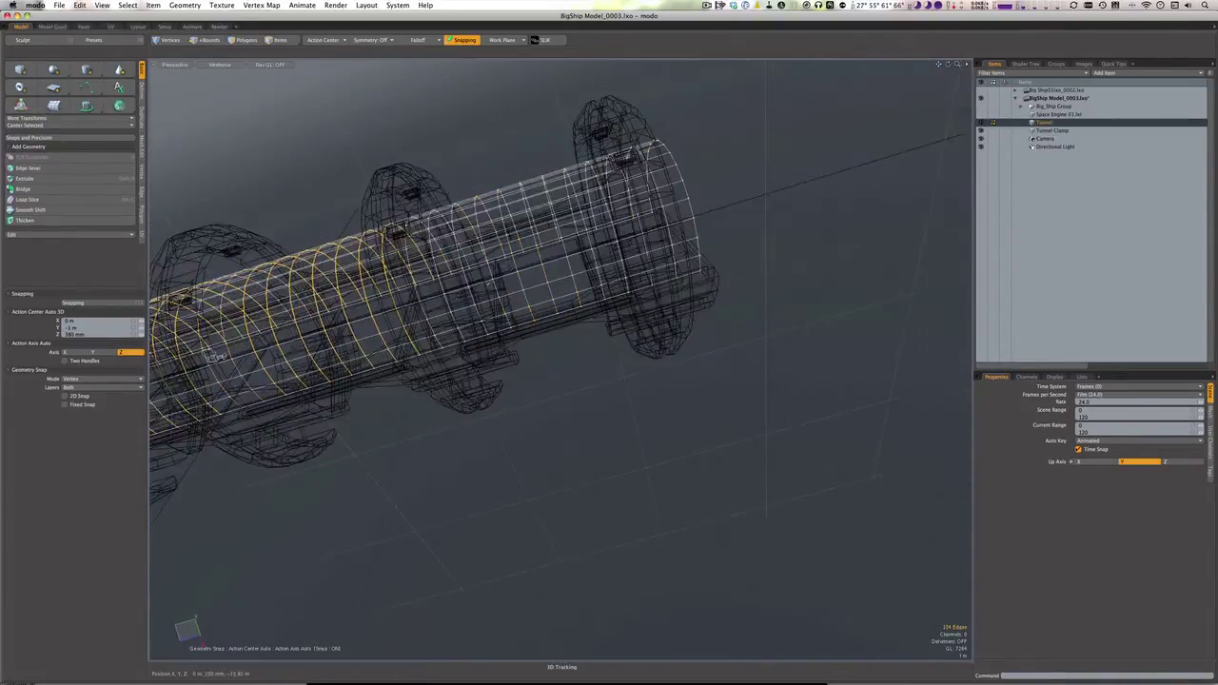
key(KP_0)
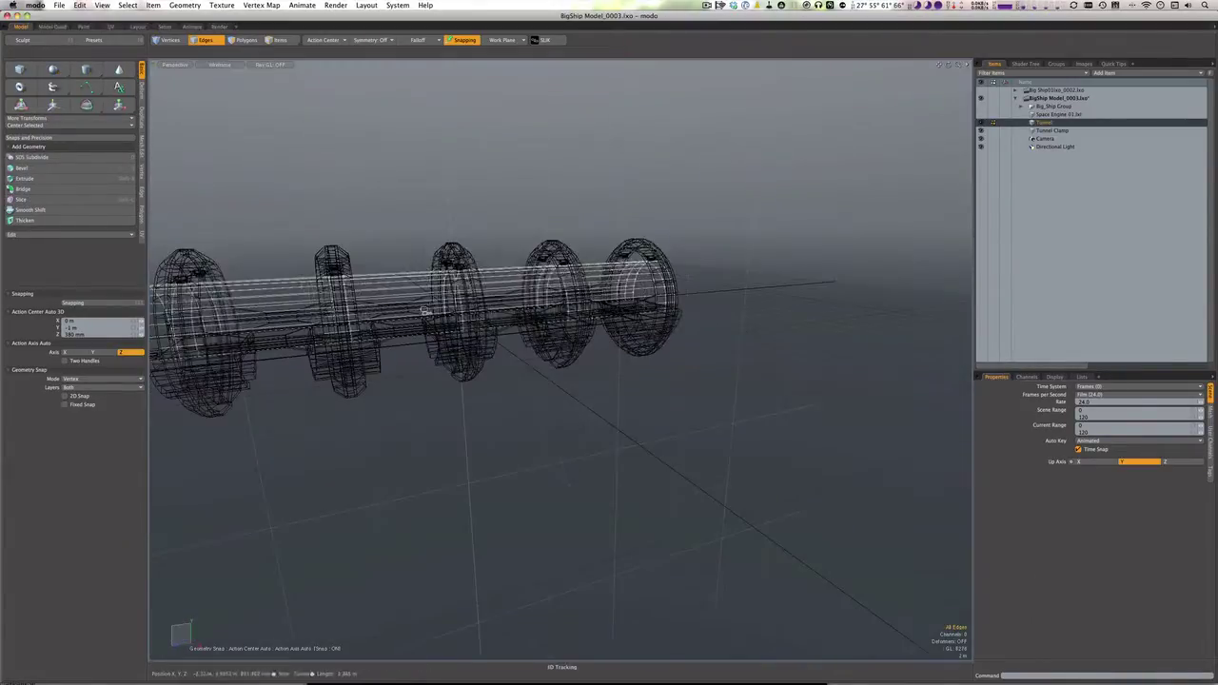
key(2)
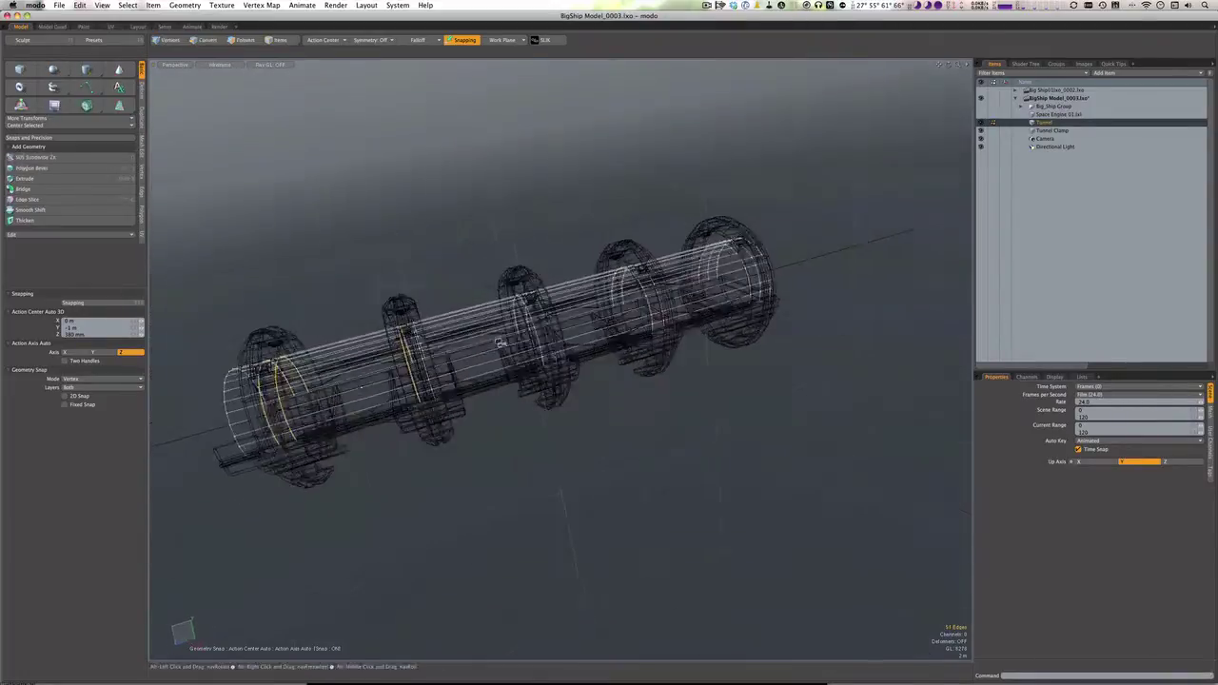
Select the tube's edge loops and a band of polygons, then bevel the band
key(l)
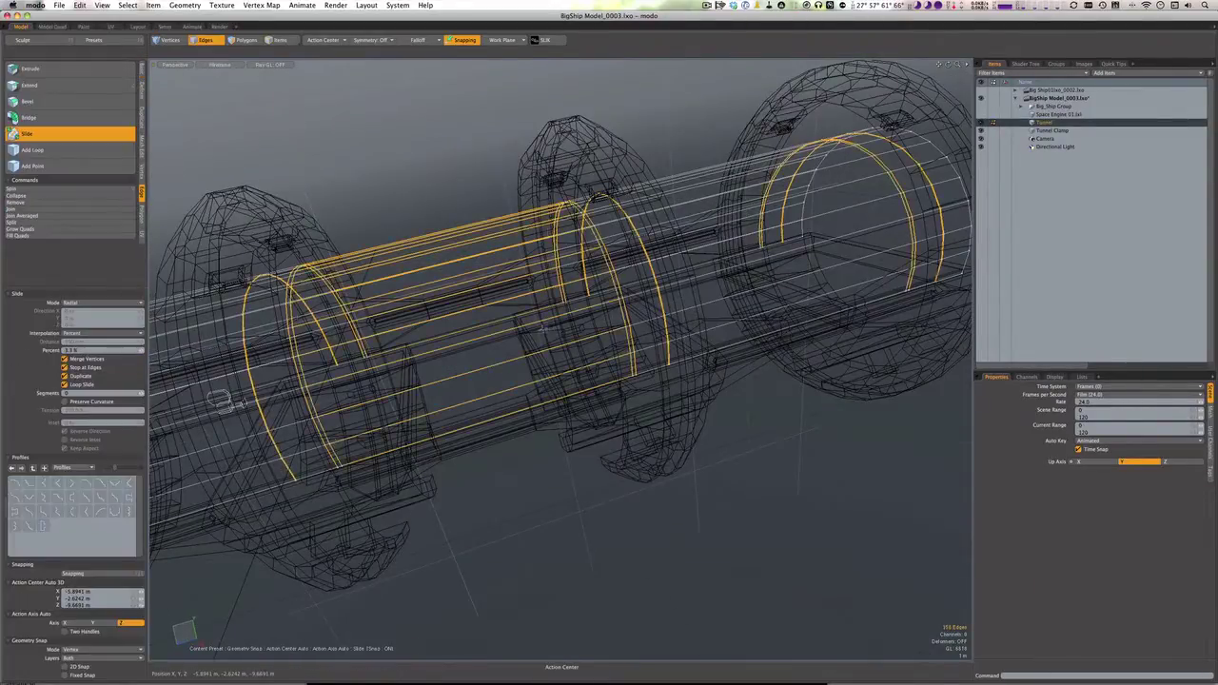
key(a)
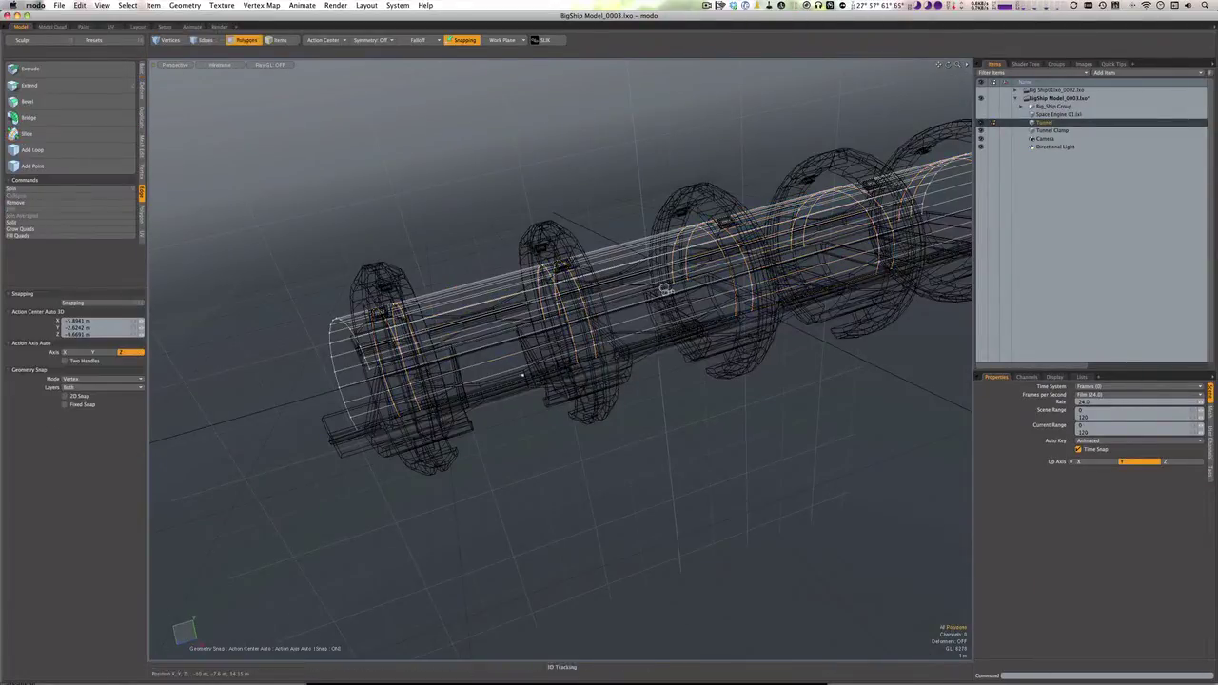
key(l)
alt+drag(663, 290, 508, 376)
key(ctrl+Up)
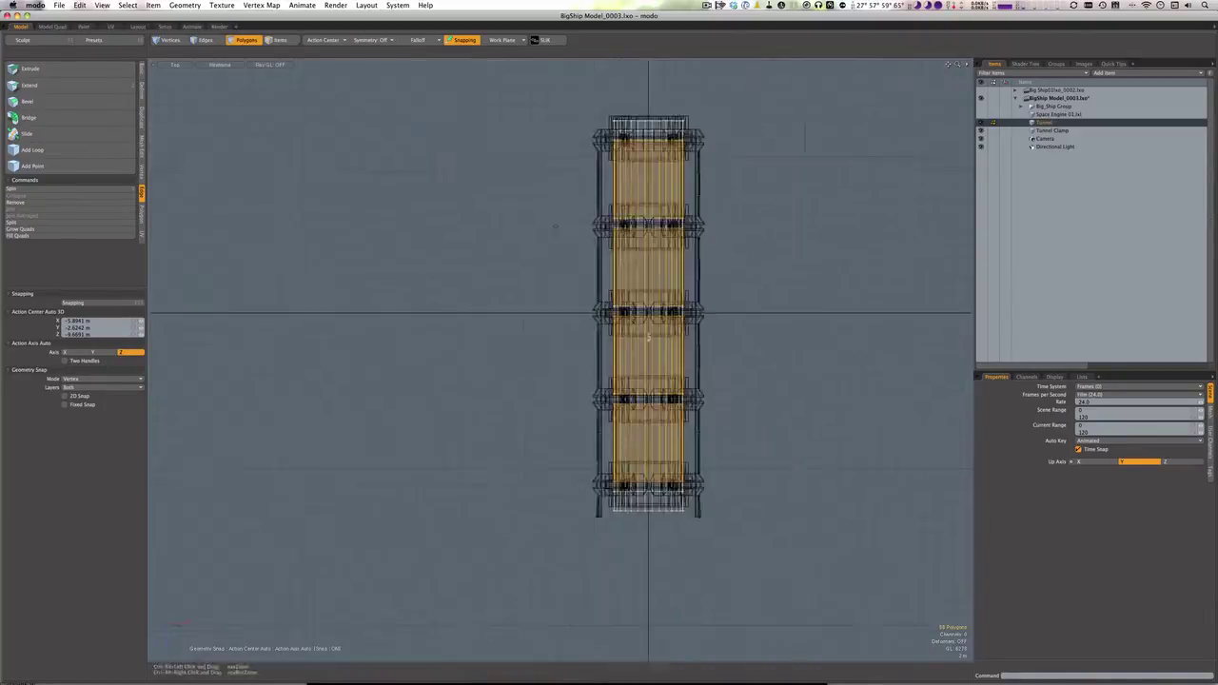
key(b)
key(ctrl+Up)
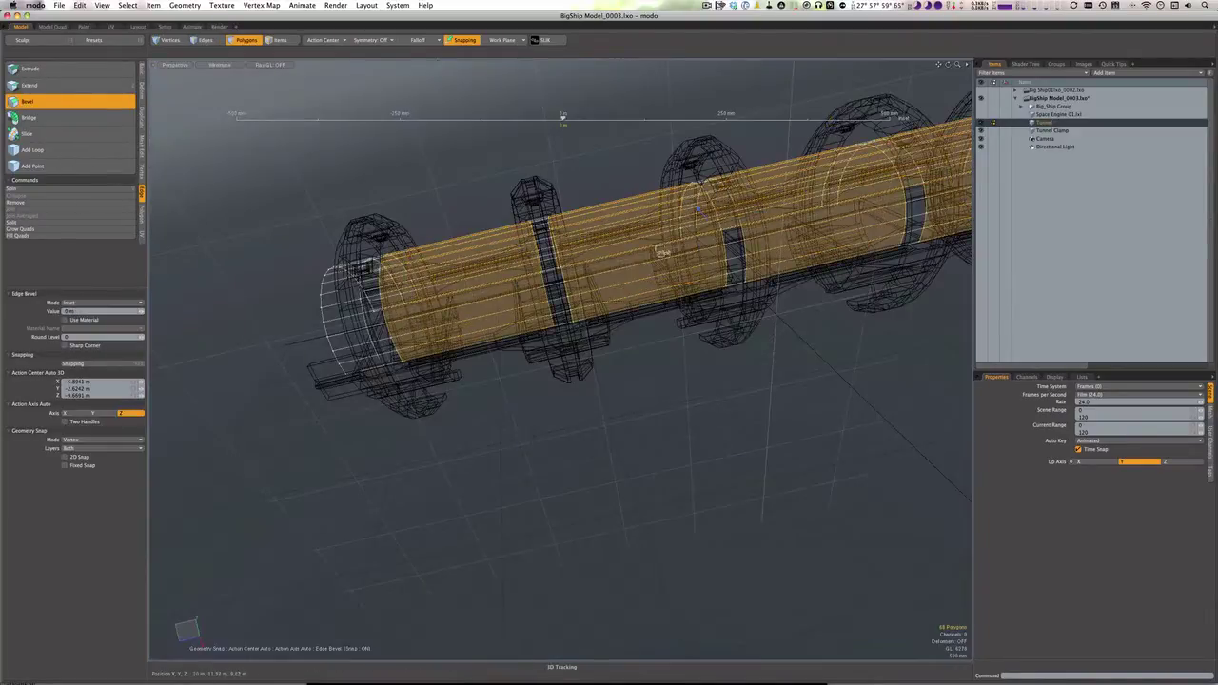
key(space)
Slide a ring of membrane edge loops and start scaling the membrane polygons from the front
key(2)
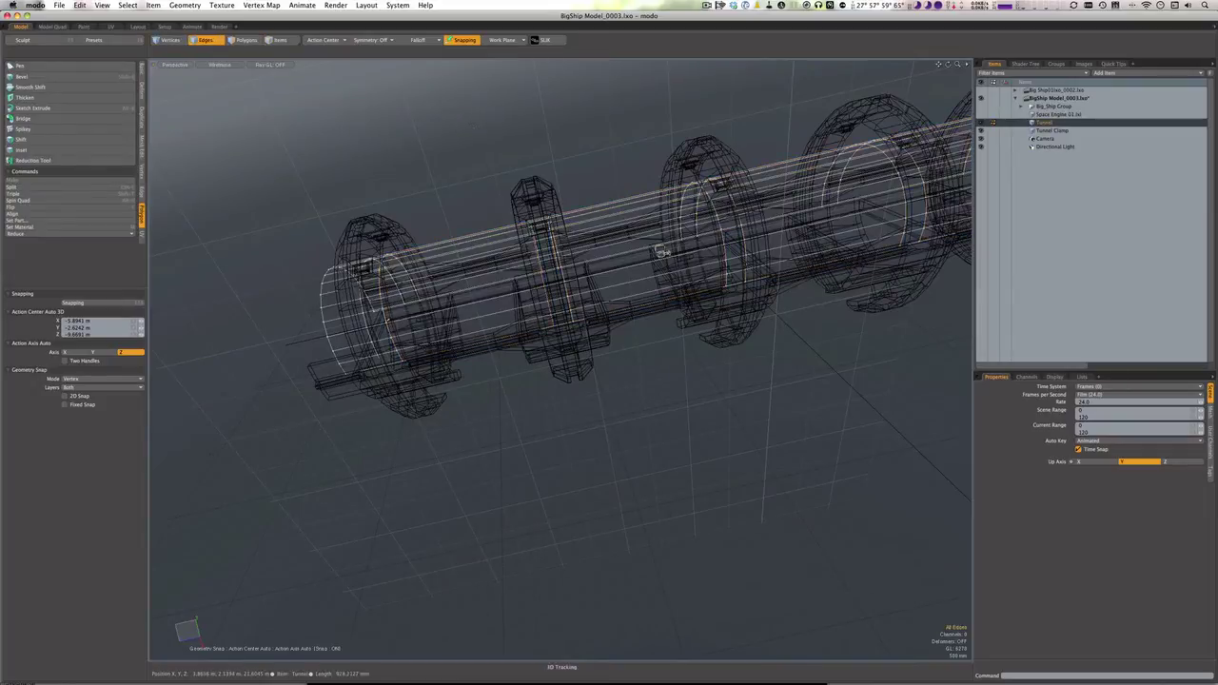
alt+drag(495, 286, 809, 238)
click(26, 133)
key(3)
alt+drag(571, 305, 683, 293)
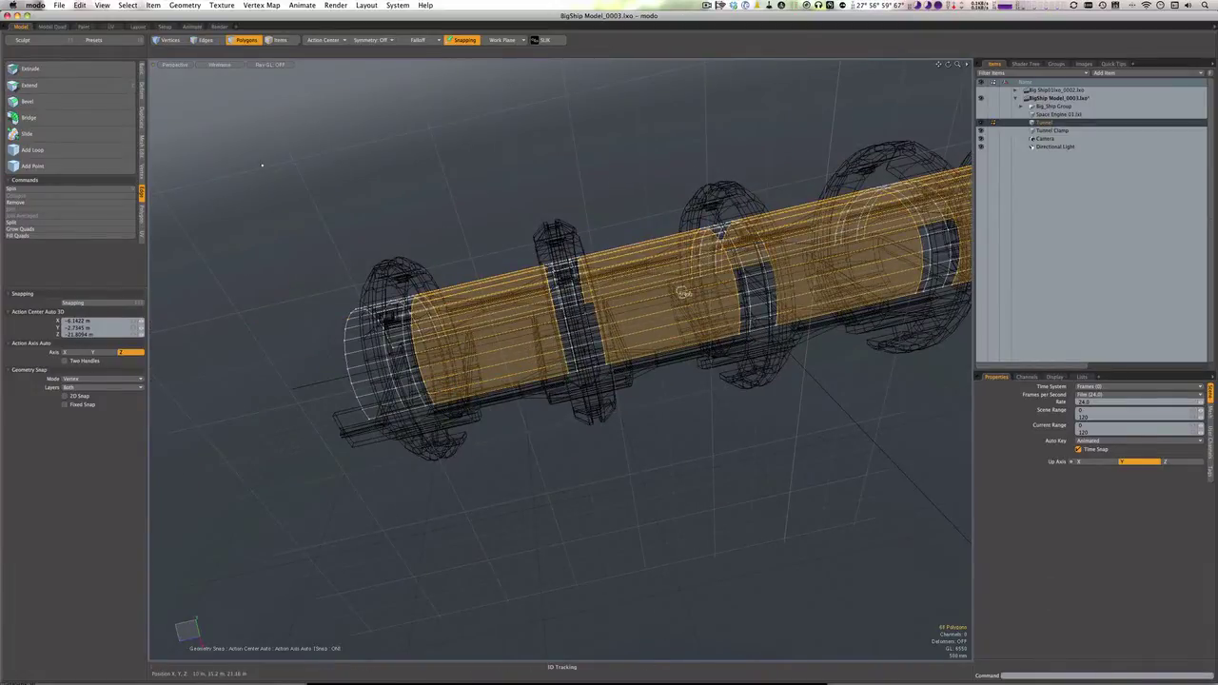
key(KP_1)
key(r)
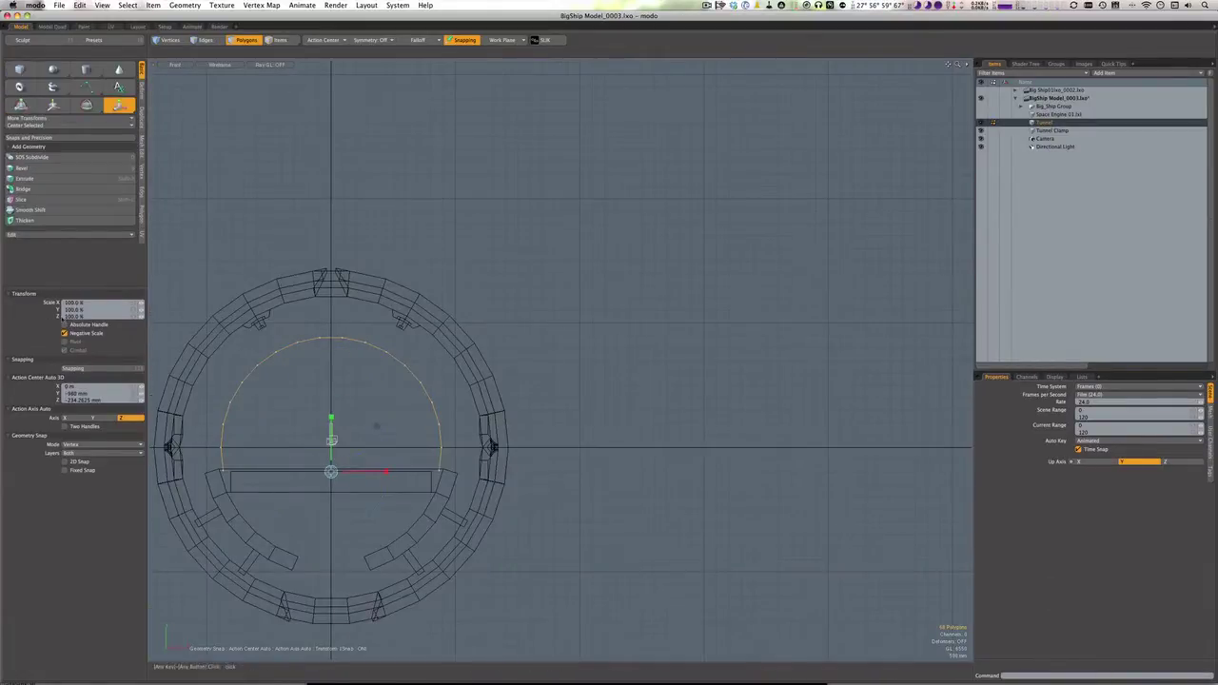
click(377, 426)
alt+drag(380, 285, 541, 314)
Select the edge loop at the tunnel's near end and the polygon loops at each clamp
key(2)
key(y)
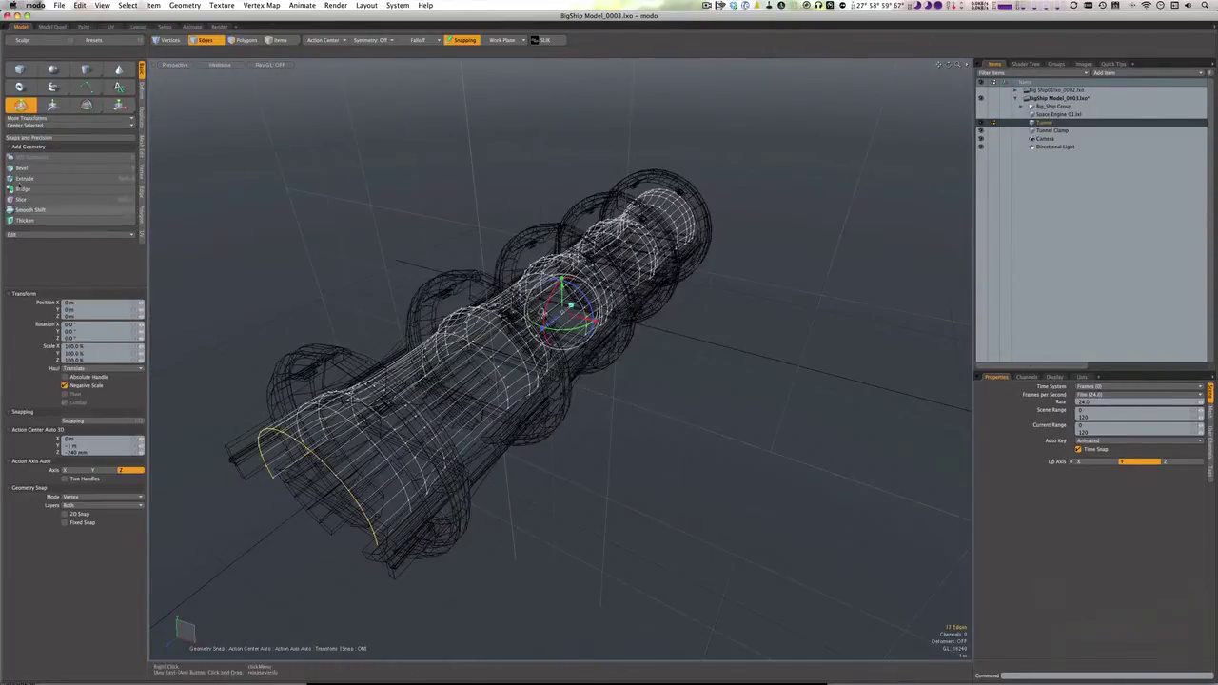
double_click(306, 484)
alt+drag(543, 312, 538, 384)
key(3)
key(Up)
key(Up)
alt+drag(576, 288, 423, 464)
Scale the clamp polygon loops to 122% in Front view, then enable subdivision weighting
key(r)
key(KP_1)
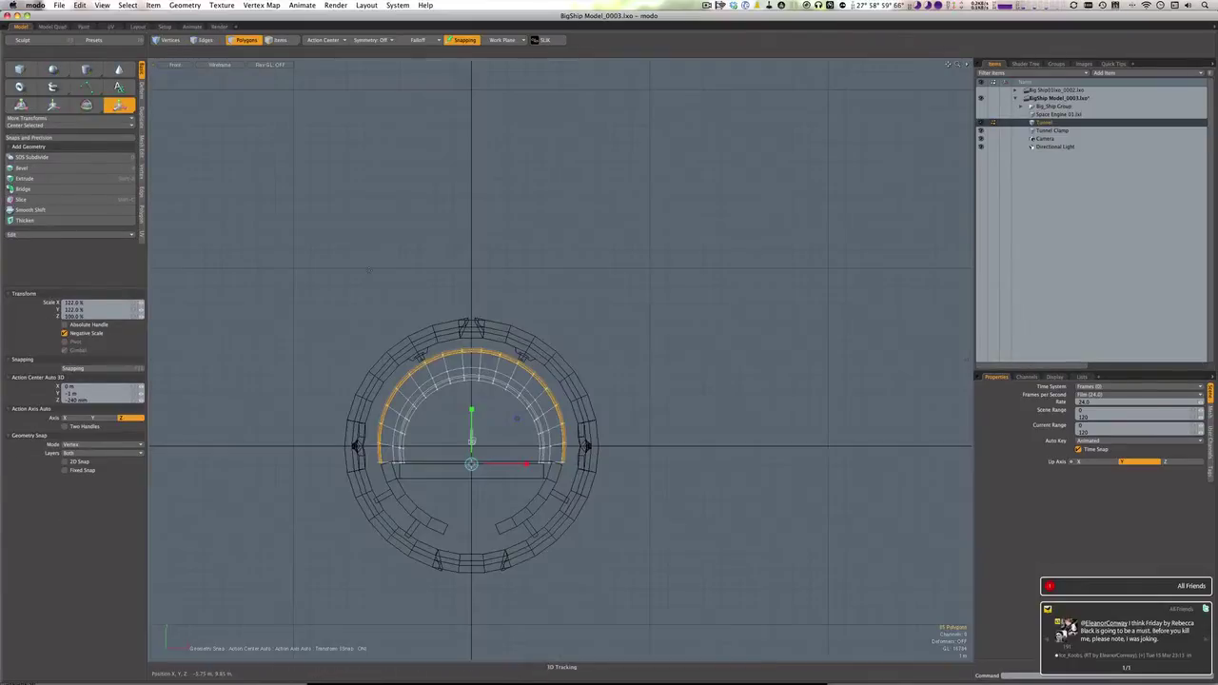
key(q)
click(175, 84)
alt+drag(533, 315, 662, 251)
alt+drag(562, 265, 38, 55)
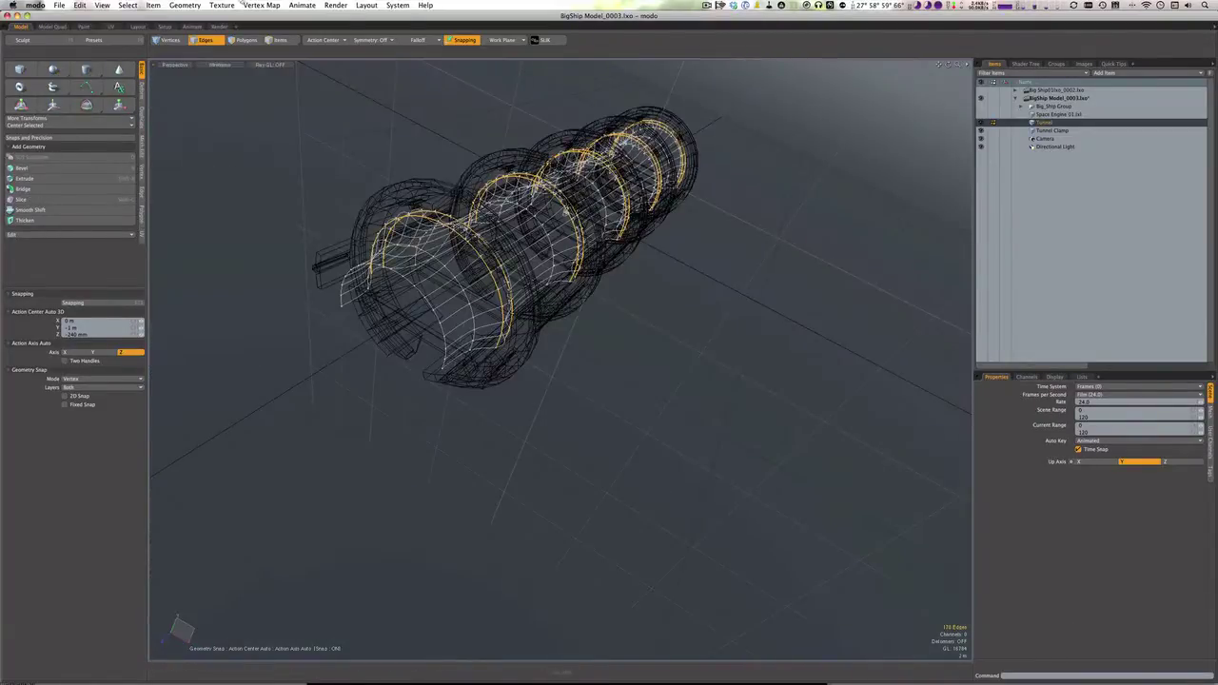
click(260, 4)
click(280, 71)
In polygon mode, select the four clamp arch bands of the membrane
key(space)
key(space)
alt+drag(562, 381, 476, 404)
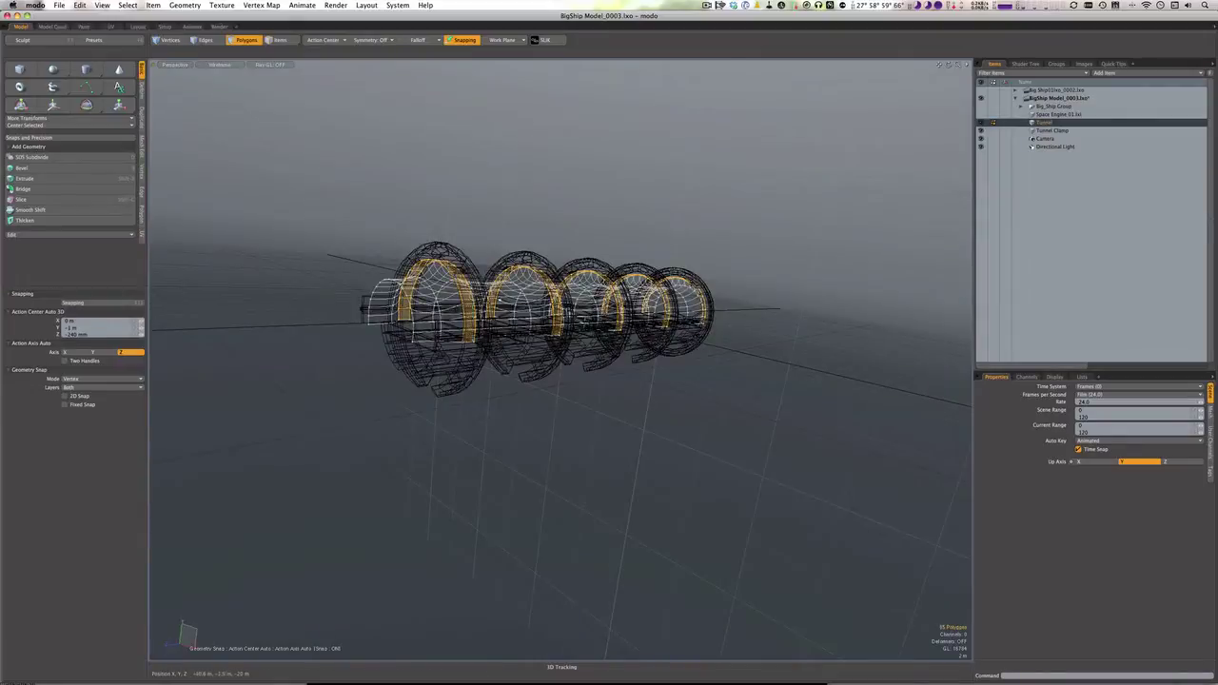
click(345, 344)
alt+drag(346, 345, 428, 371)
drag(365, 460, 571, 361)
shift+drag(519, 409, 490, 281)
shift+drag(647, 262, 709, 366)
shift+drag(776, 247, 871, 328)
Give the selected arch bands their own new material and thicken them
key(m)
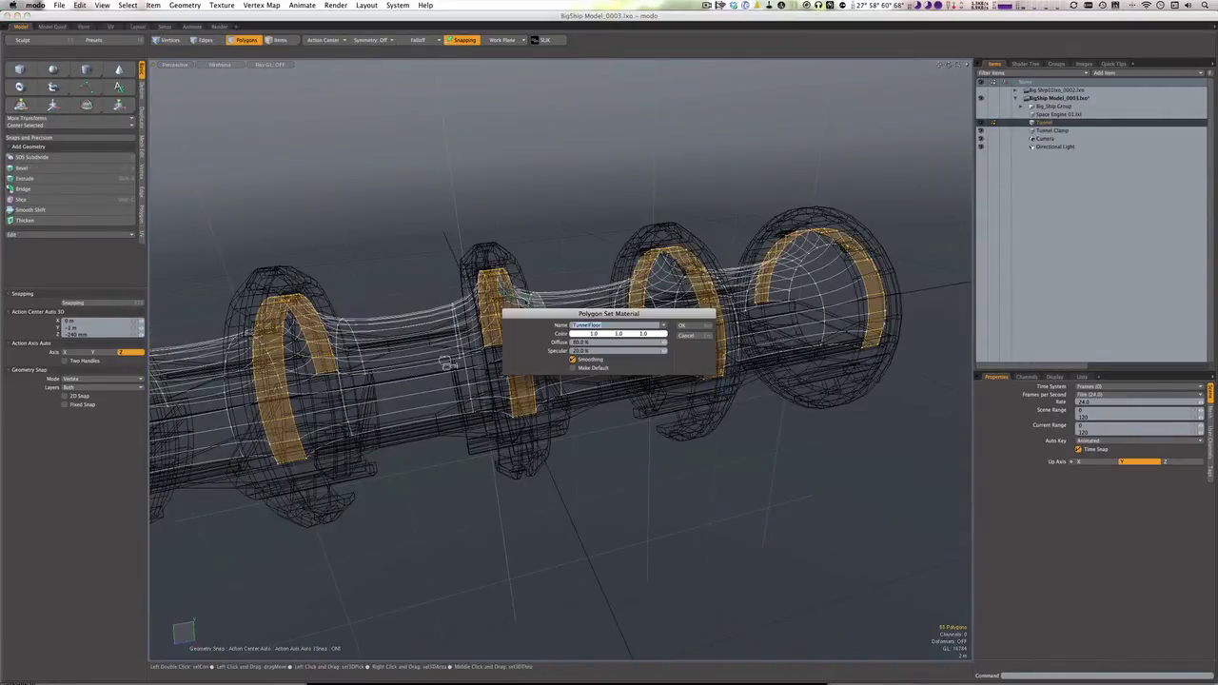
key(Return)
click(24, 220)
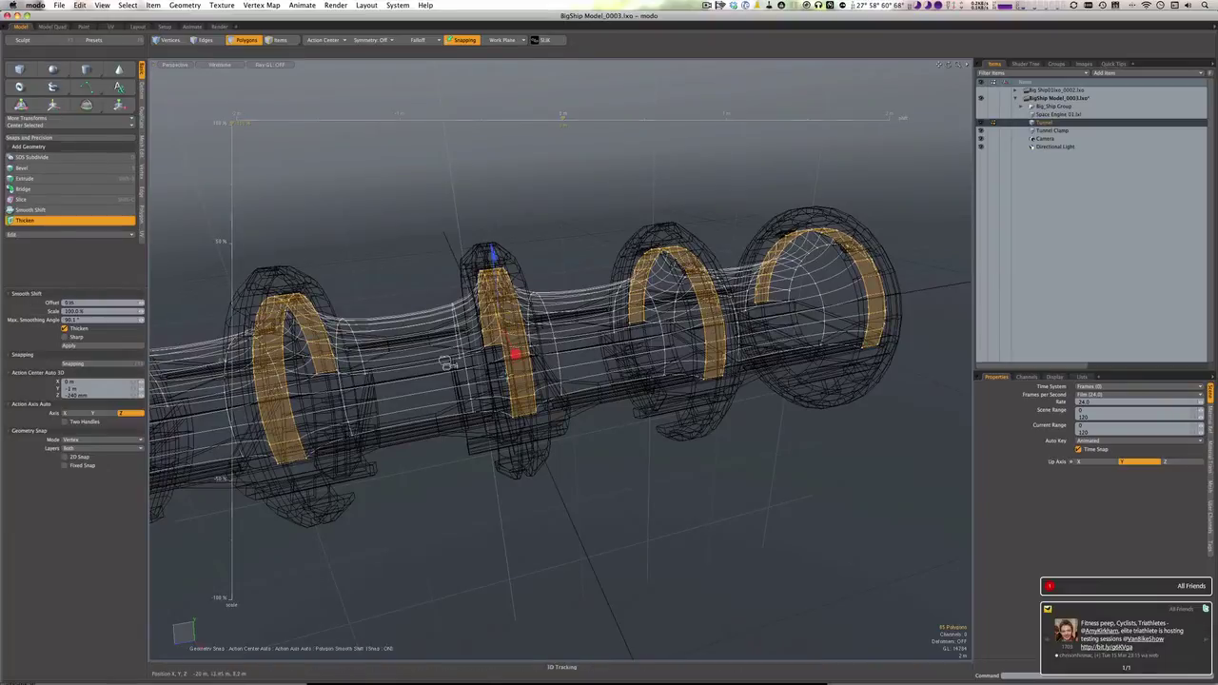
alt+drag(445, 363, 504, 312)
key(space)
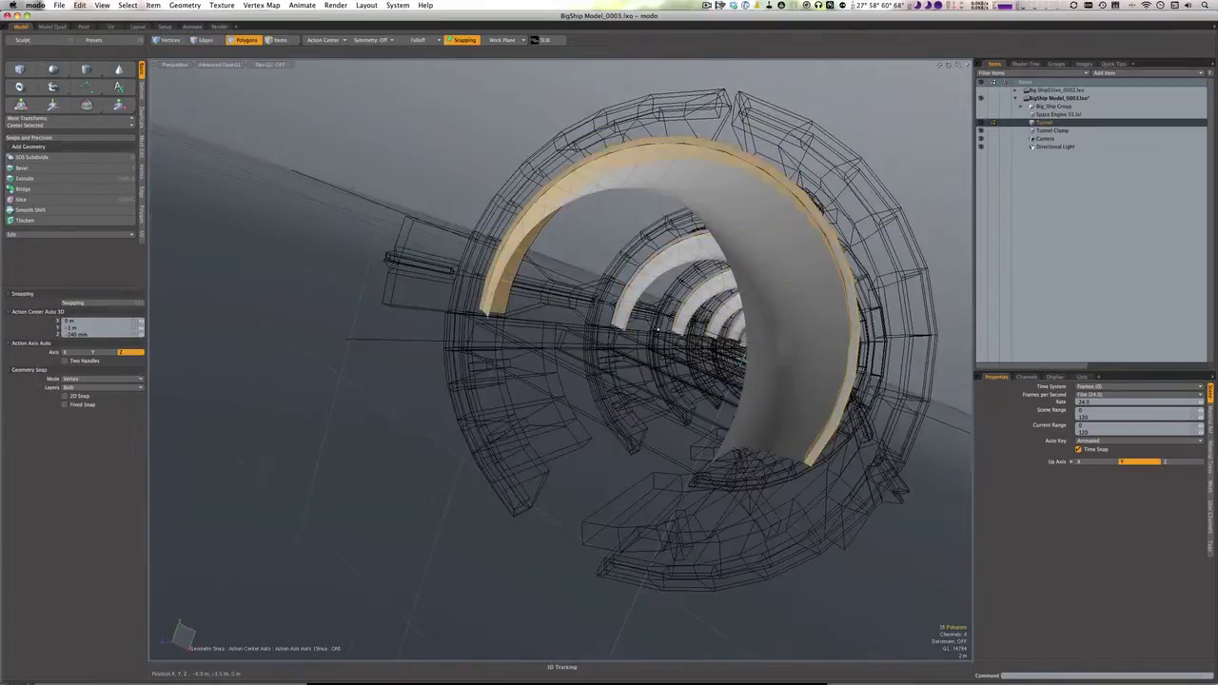
Bevel two polygons on one of the ring bands
alt+drag(657, 330, 473, 296)
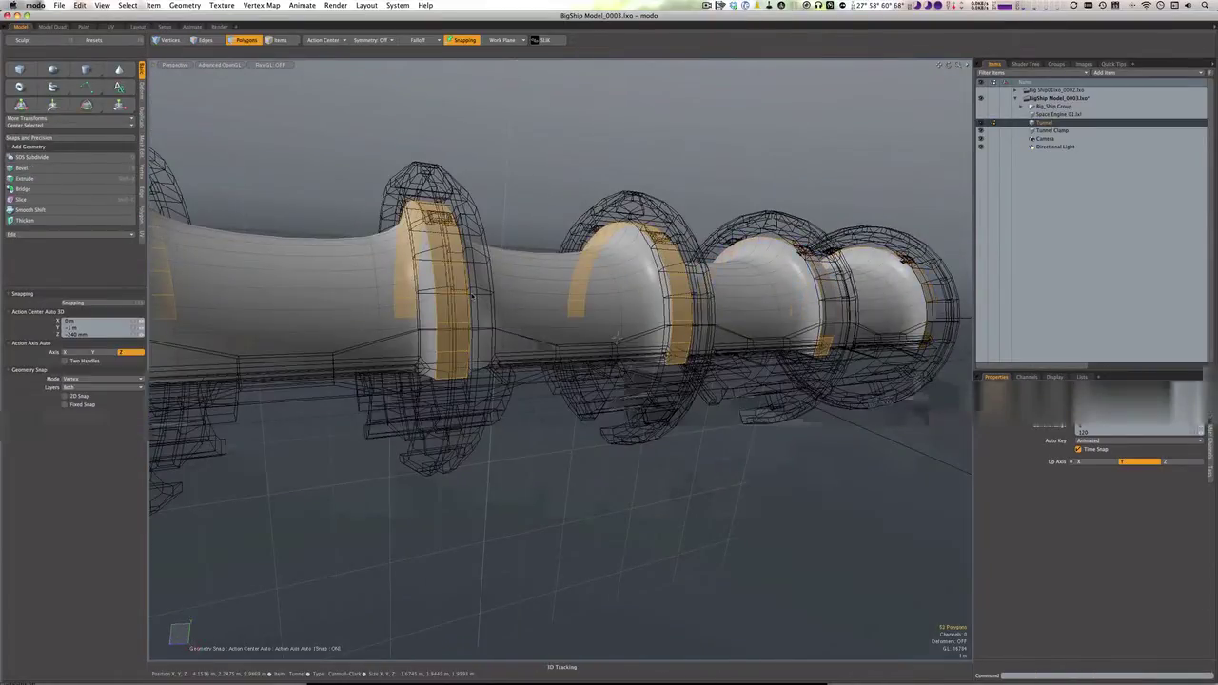
click(455, 344)
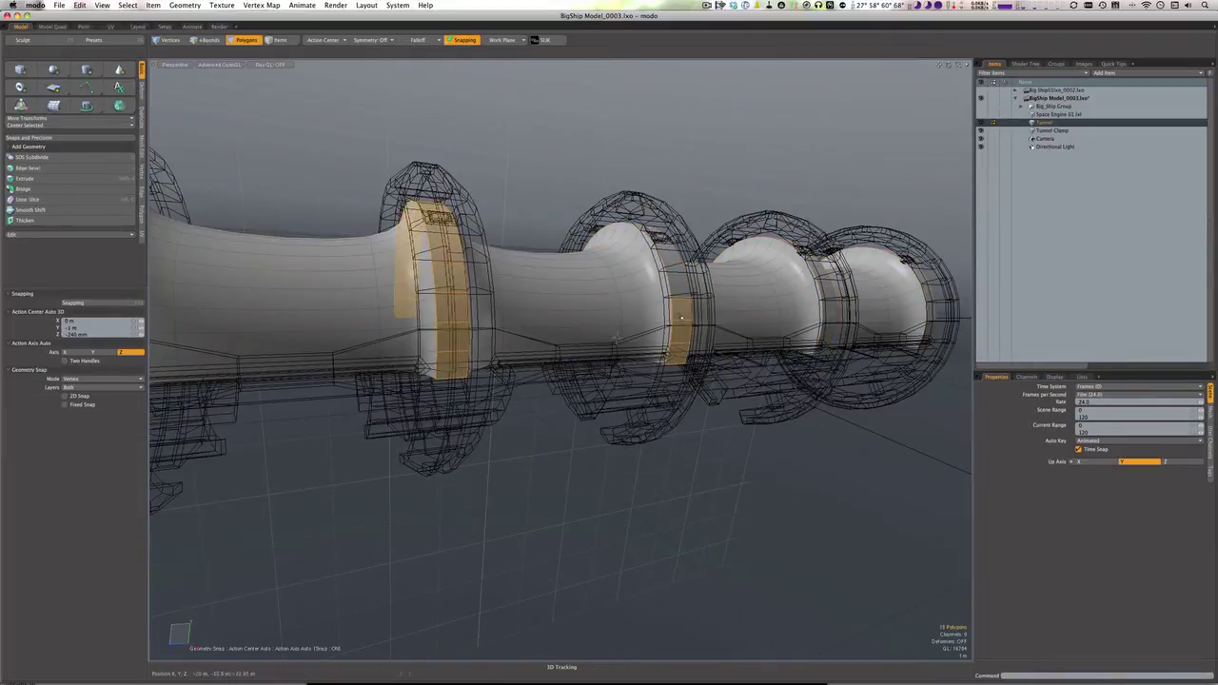
scroll(682, 318, down, 5)
scroll(682, 318, up, 3)
key(b)
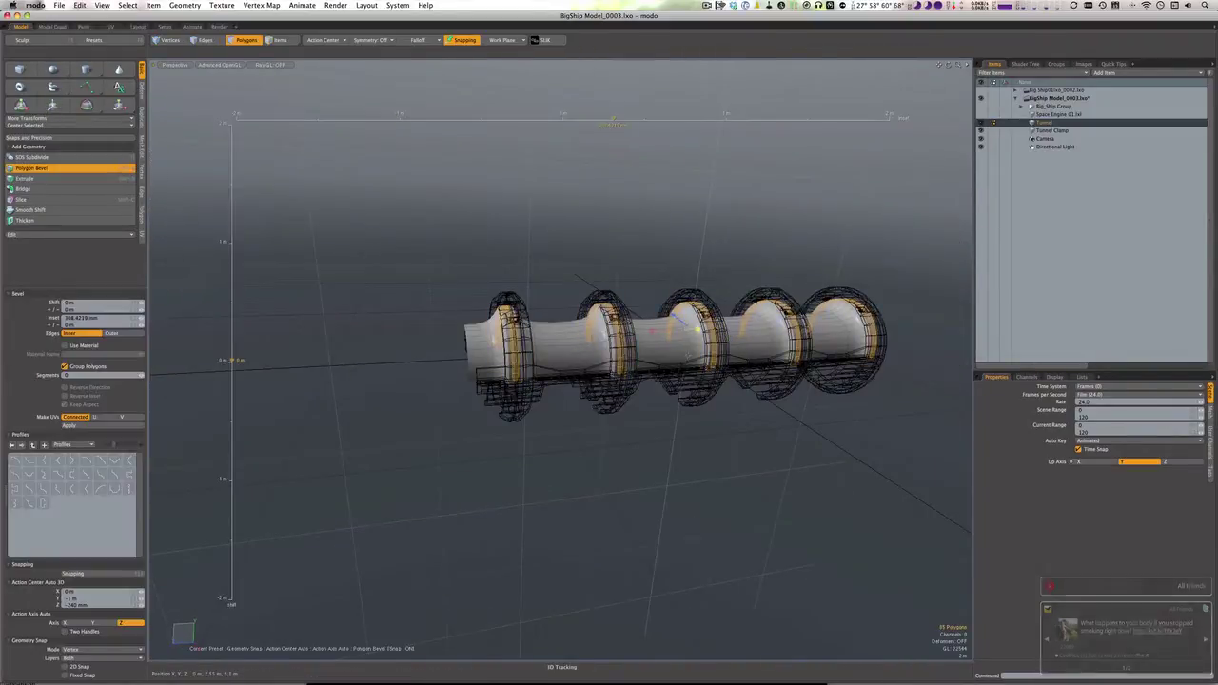
alt+drag(729, 326, 709, 355)
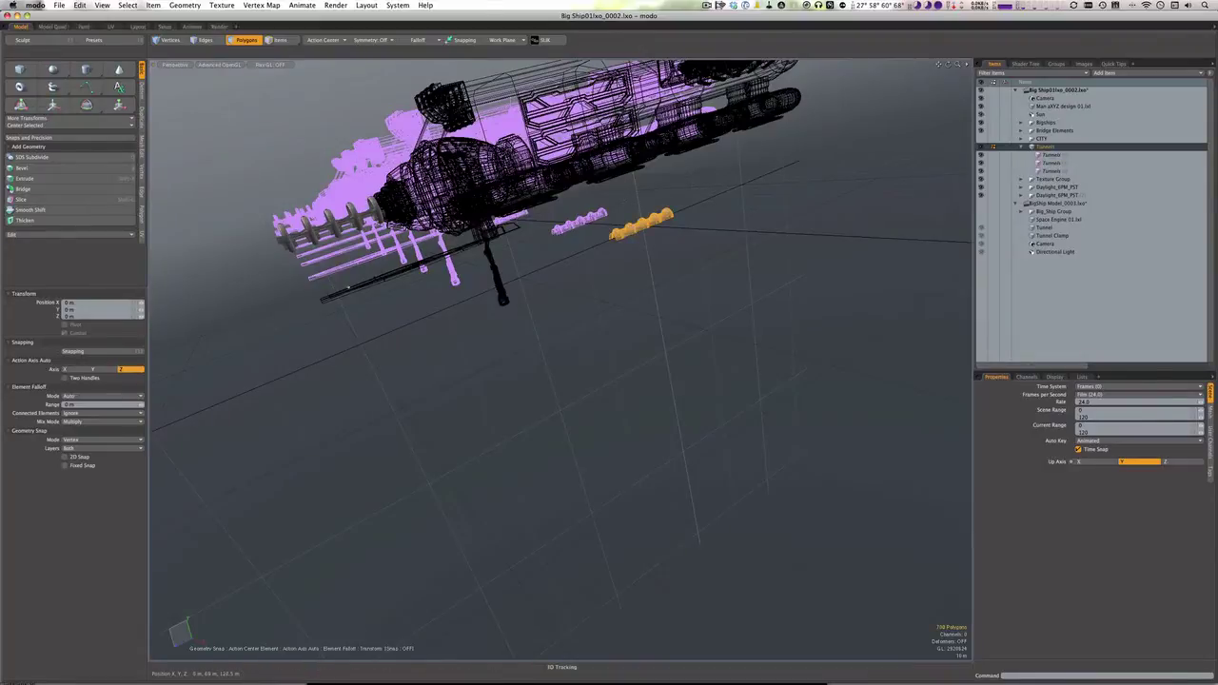
Frame the tunnel from top, front and scene camera views
key(shift+a)
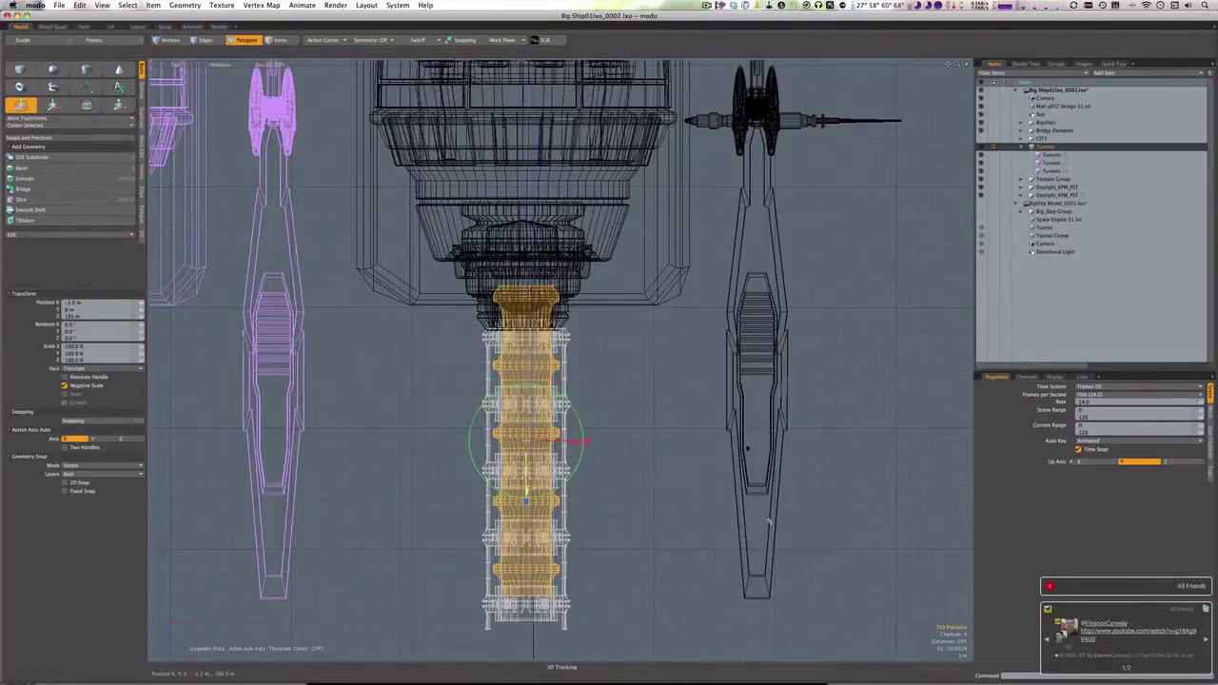
key(KP_0)
key(KP_1)
key(shift+a)
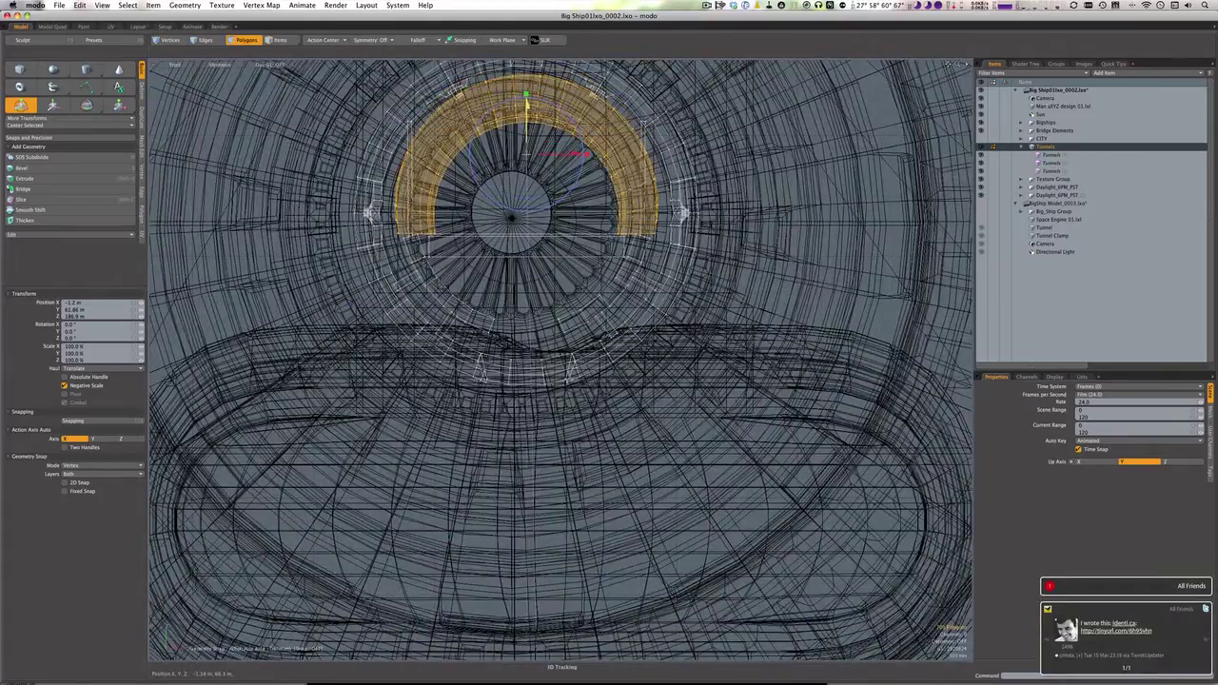
key(KP_0)
In the Render layout, apply the Clear Plastic Polycarbonate preset to TunnelMembrane in the Shader Tree
click(219, 26)
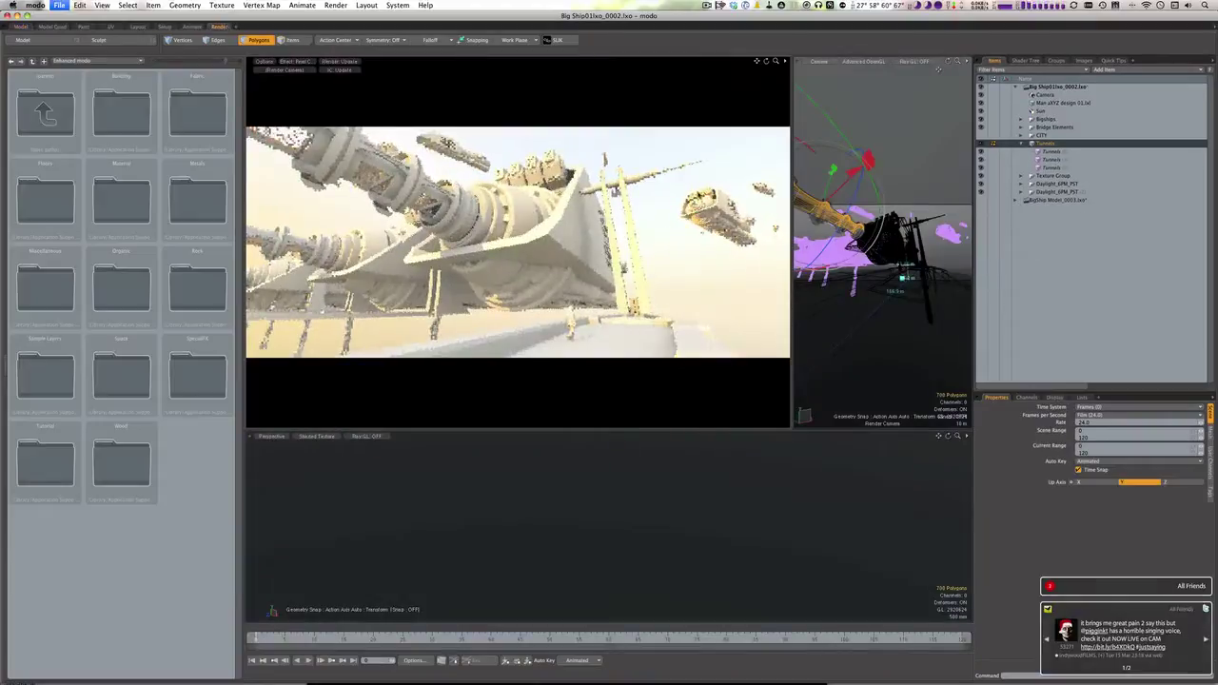
click(1025, 59)
double_click(121, 200)
double_click(139, 116)
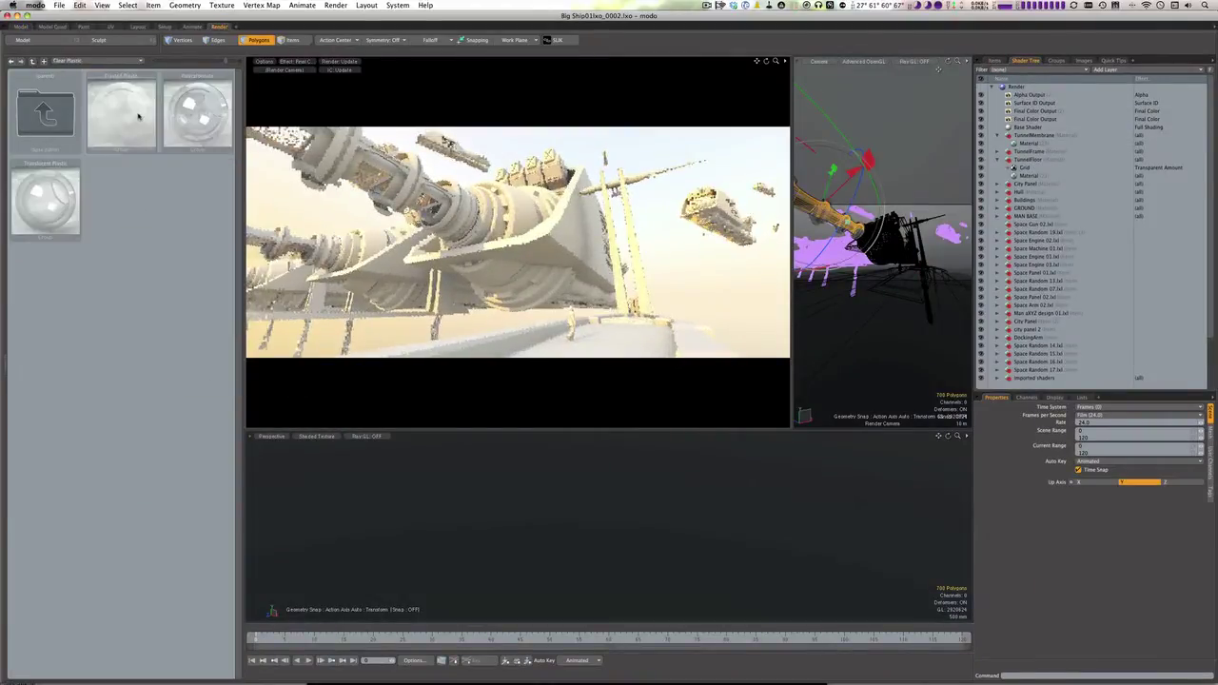
drag(189, 120, 1036, 143)
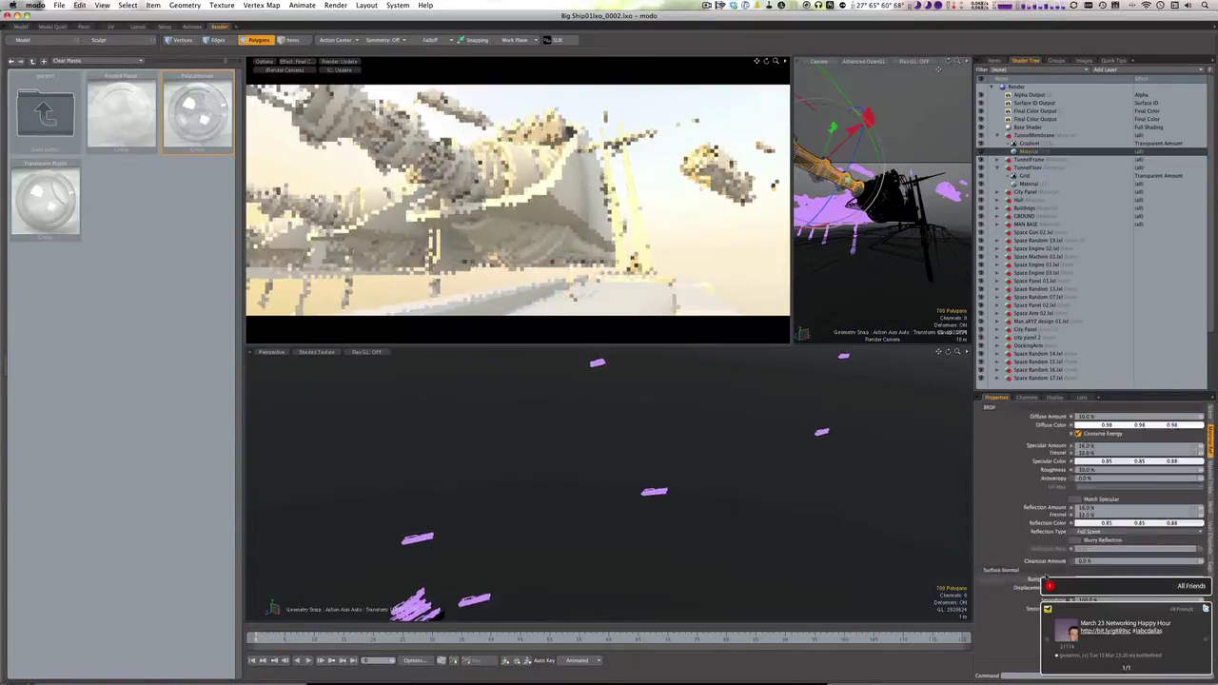
Frame a Bigships ship group in the viewport and unhide the CITY geometry
click(1123, 629)
key(super+tab)
click(996, 61)
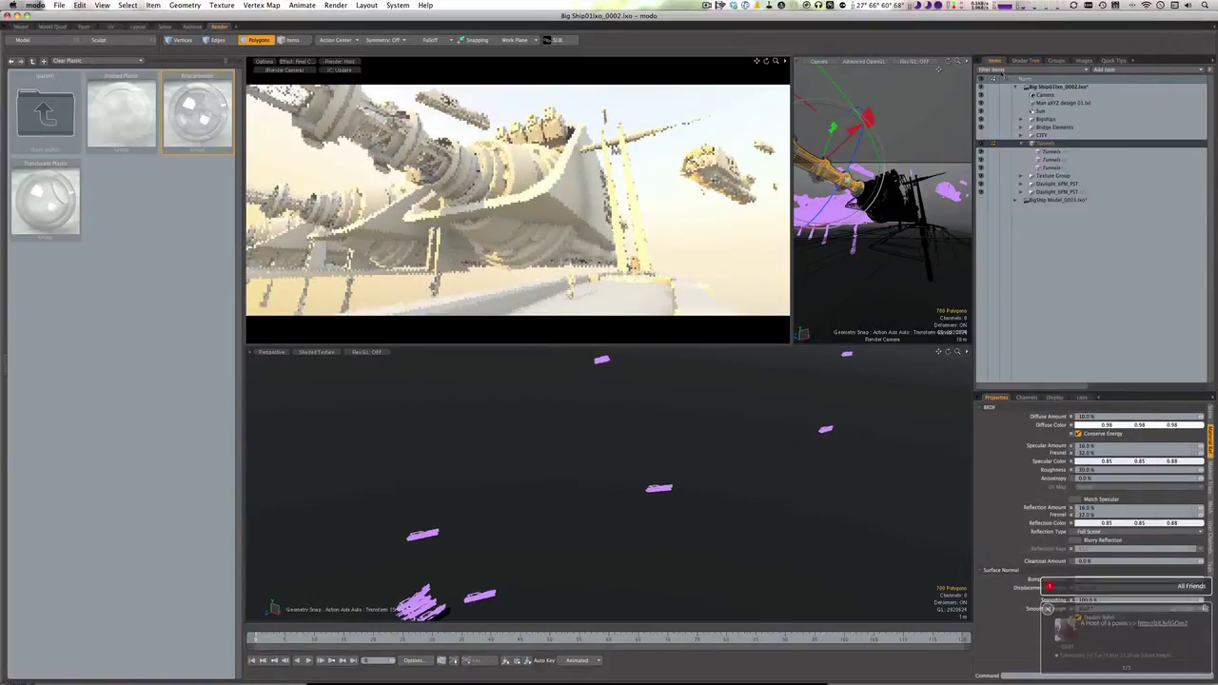
click(994, 119)
key(shift+a)
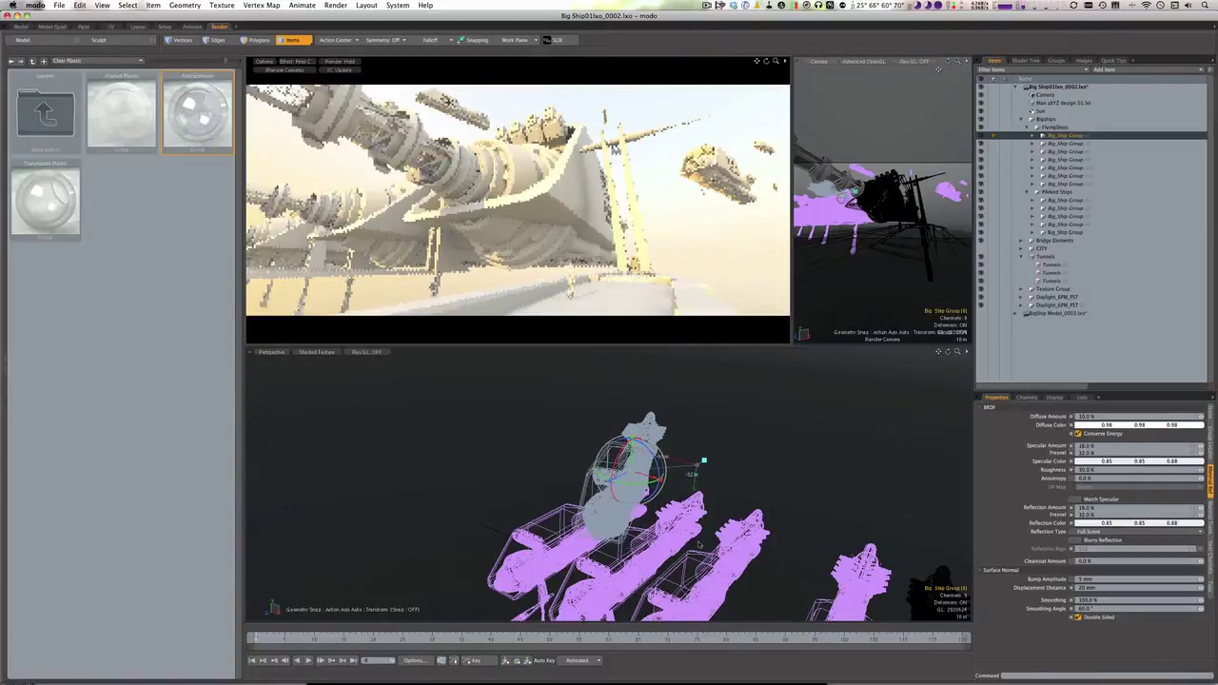
alt+drag(699, 545, 609, 476)
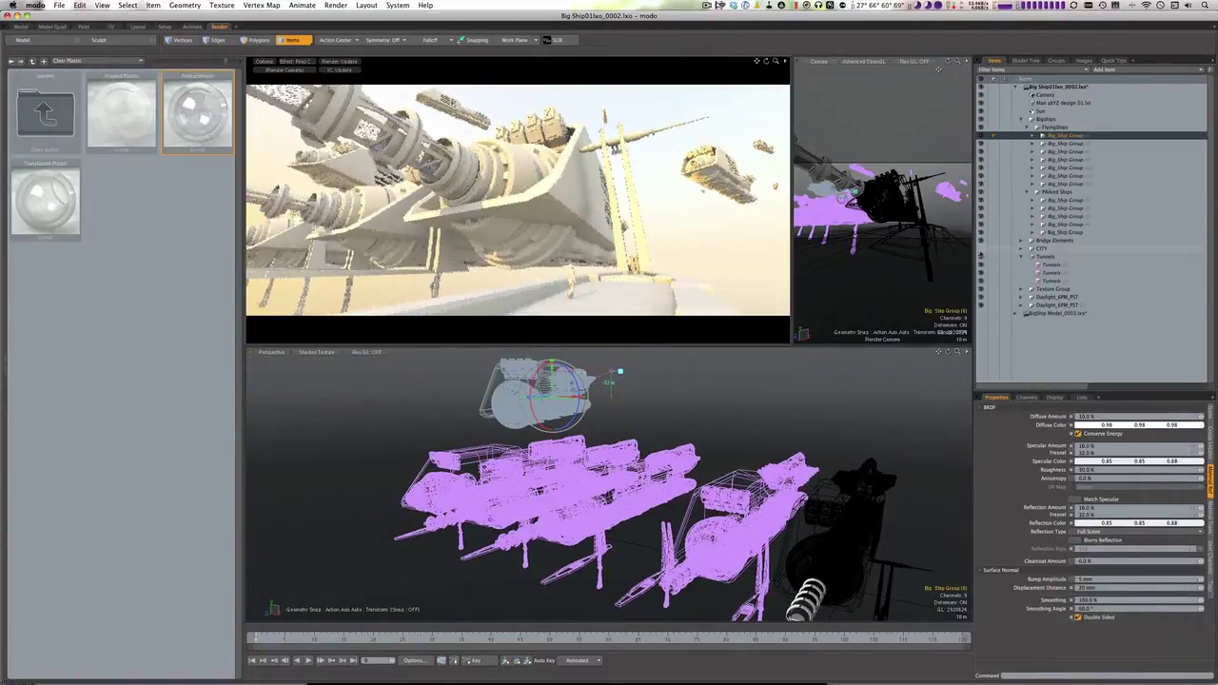
click(981, 251)
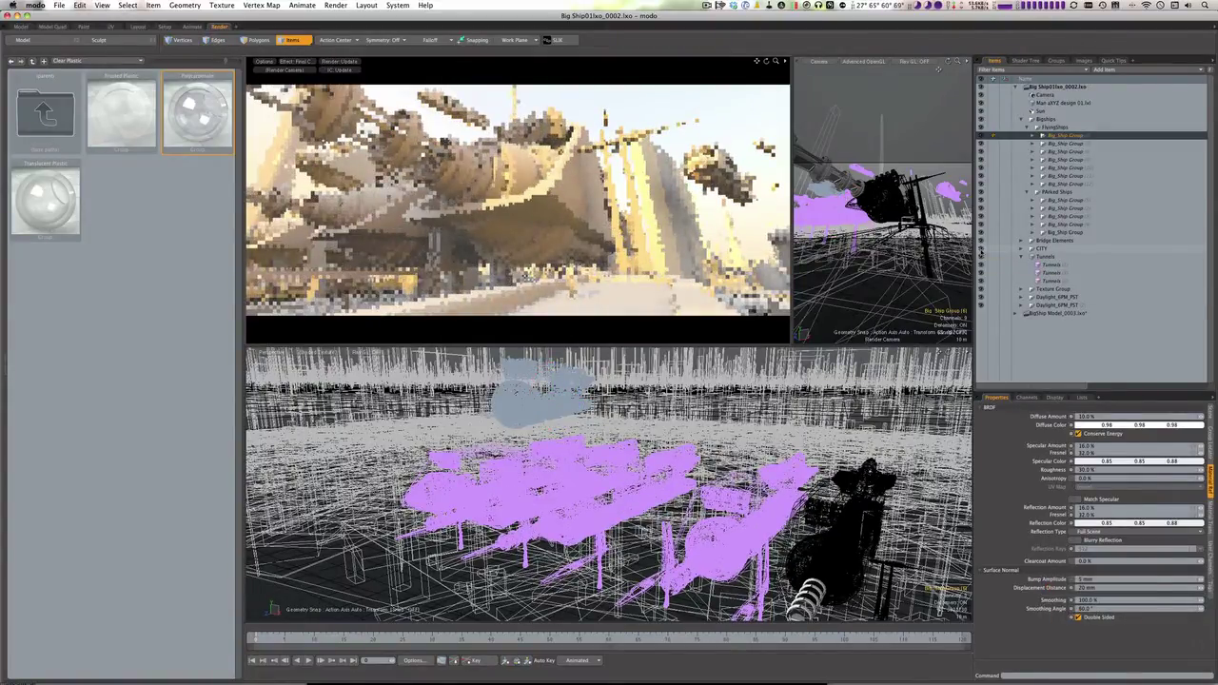